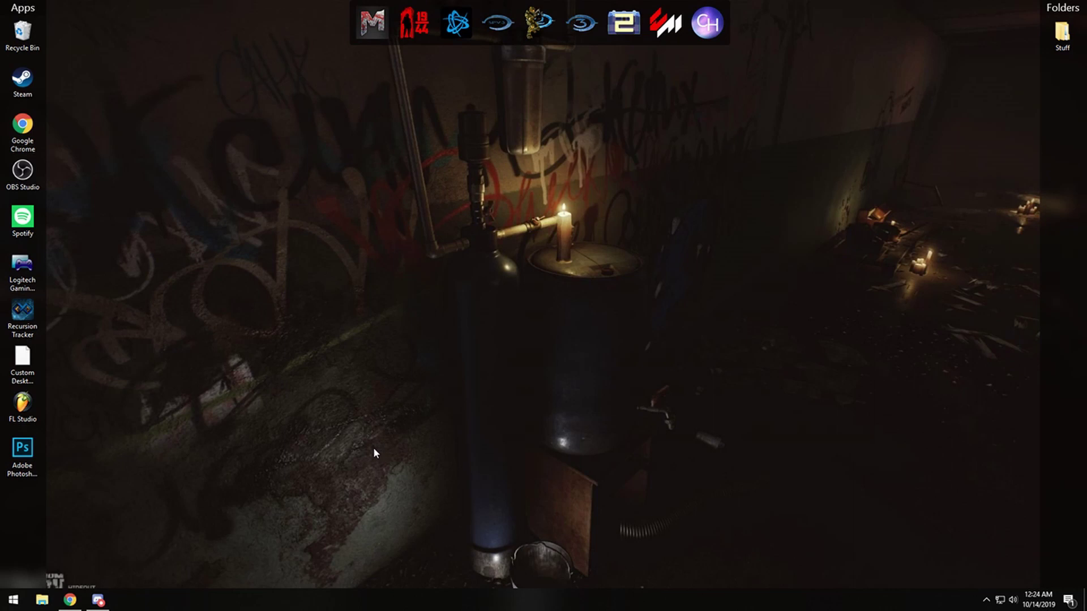
- Bring Chrome back showing the MediaFire page for Clone Hero Modding.7z
{"action": "left_click", "coordinate": [68, 601]}
- Download the 77.11 MB Clone Hero Modding.7z from MediaFire and shrink the browser window
{"action": "left_click", "coordinate": [730, 139]}
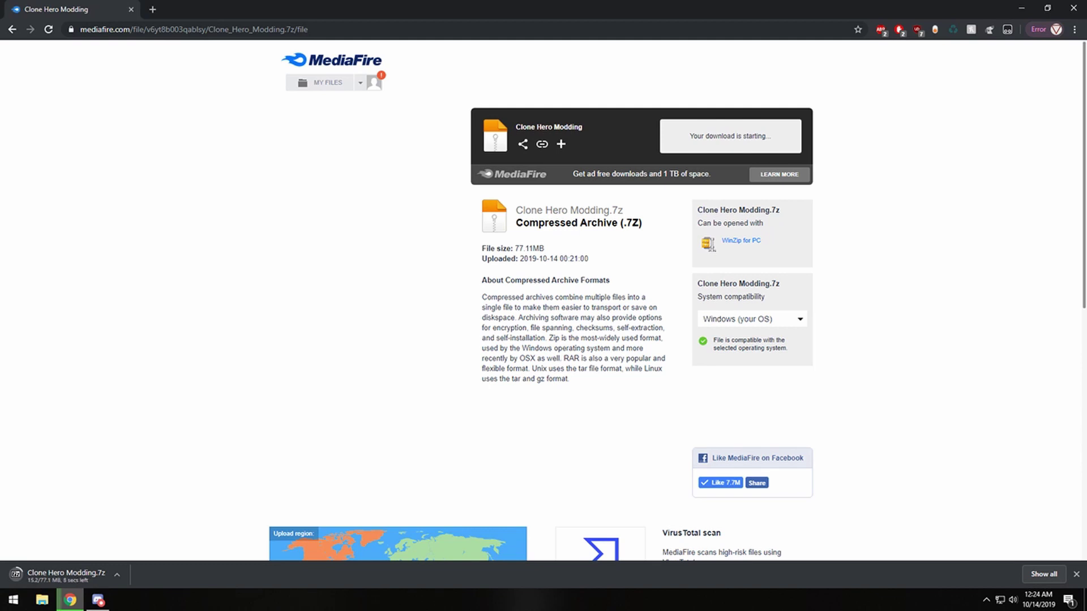
{"action": "left_click_drag", "start_coordinate": [554, 24], "coordinate": [644, 117]}
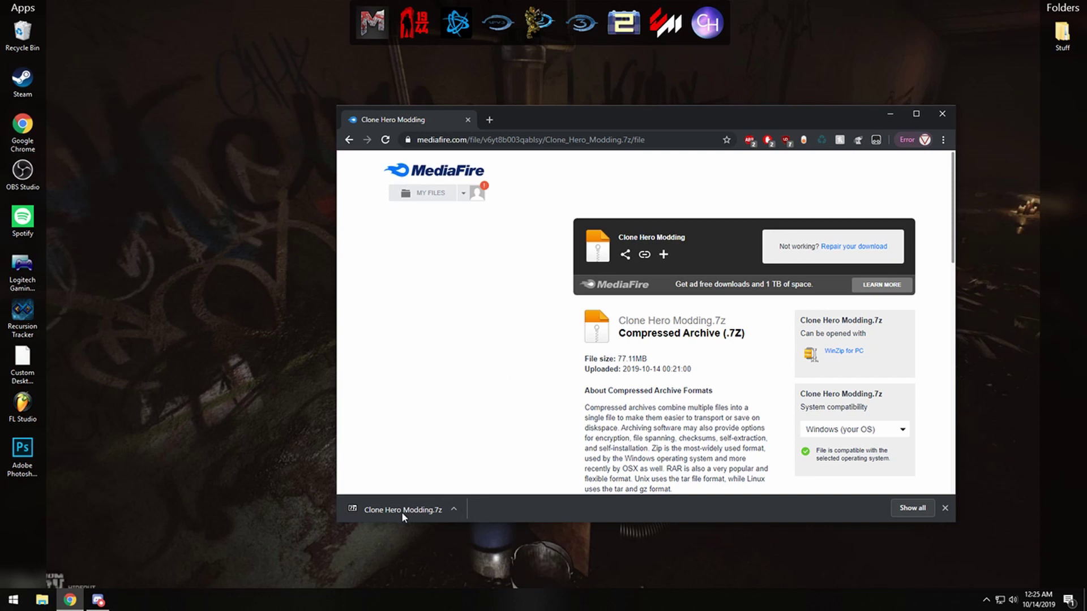
- Open Clone Hero Modding.7z in 7-Zip and drag the Clone Hero Modding Tools folder onto the desktop
{"action": "left_click", "coordinate": [378, 516]}
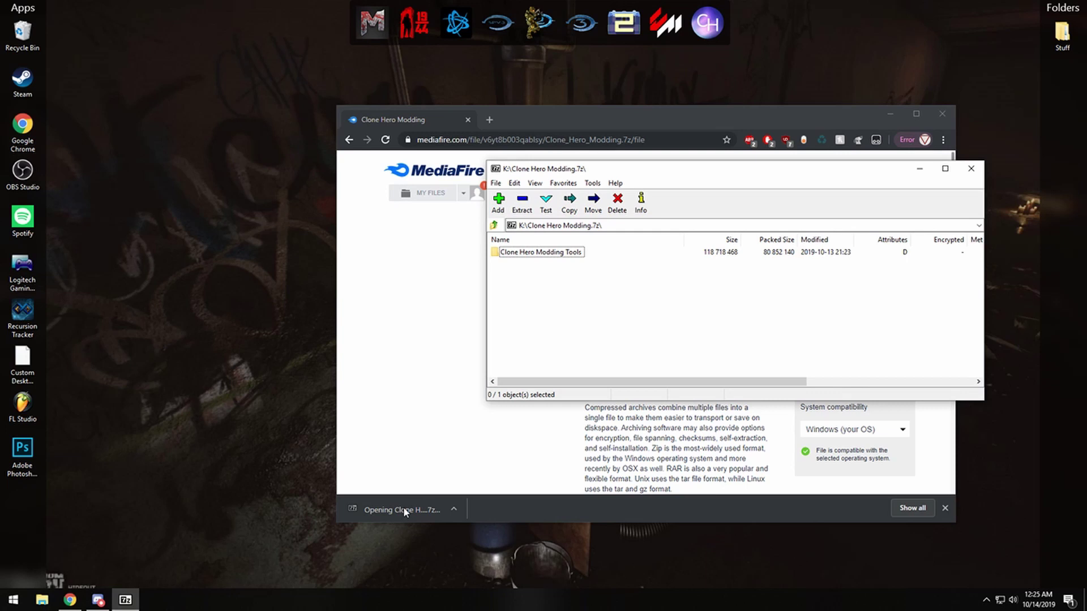
{"action": "left_click", "coordinate": [886, 107]}
{"action": "left_click", "coordinate": [889, 113]}
{"action": "left_click", "coordinate": [509, 252]}
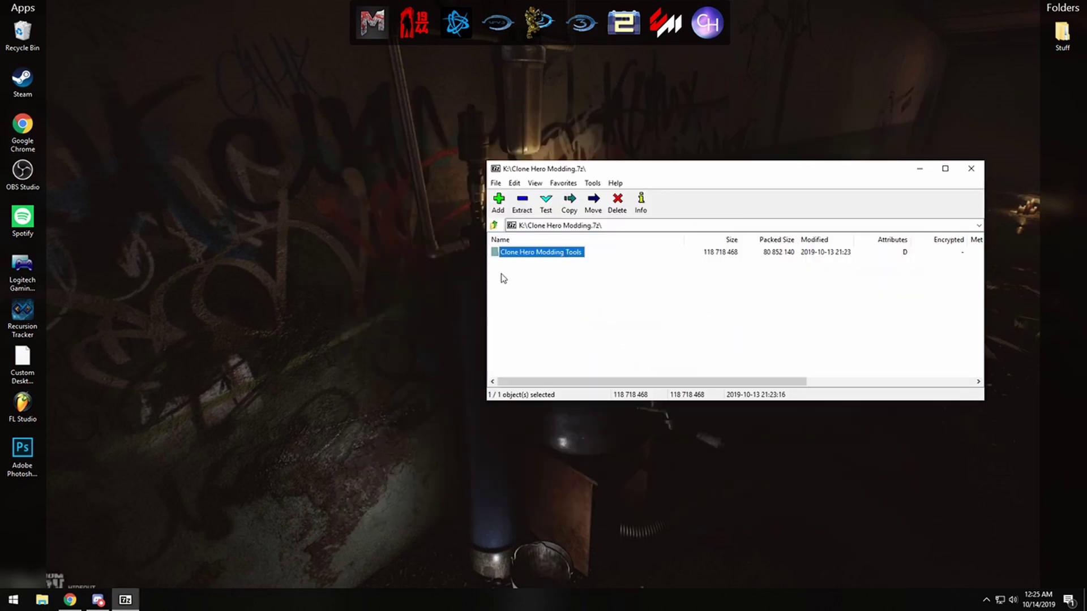
{"action": "left_click_drag", "start_coordinate": [525, 255], "coordinate": [395, 246]}
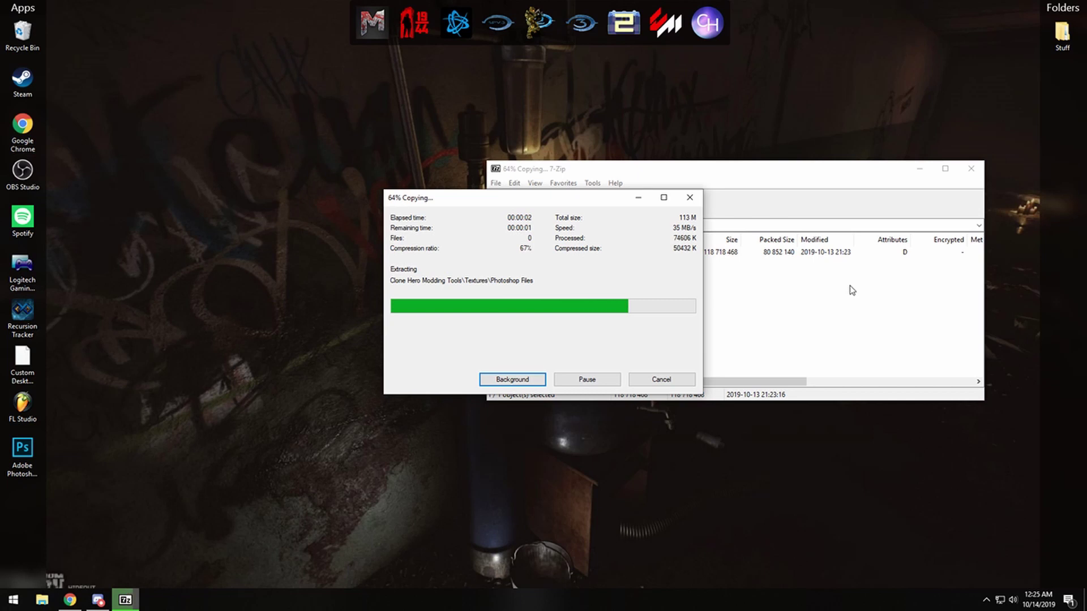
- Close 7-Zip and open the extracted Clone Hero Modding Tools folder from the desktop
{"action": "left_click", "coordinate": [971, 168]}
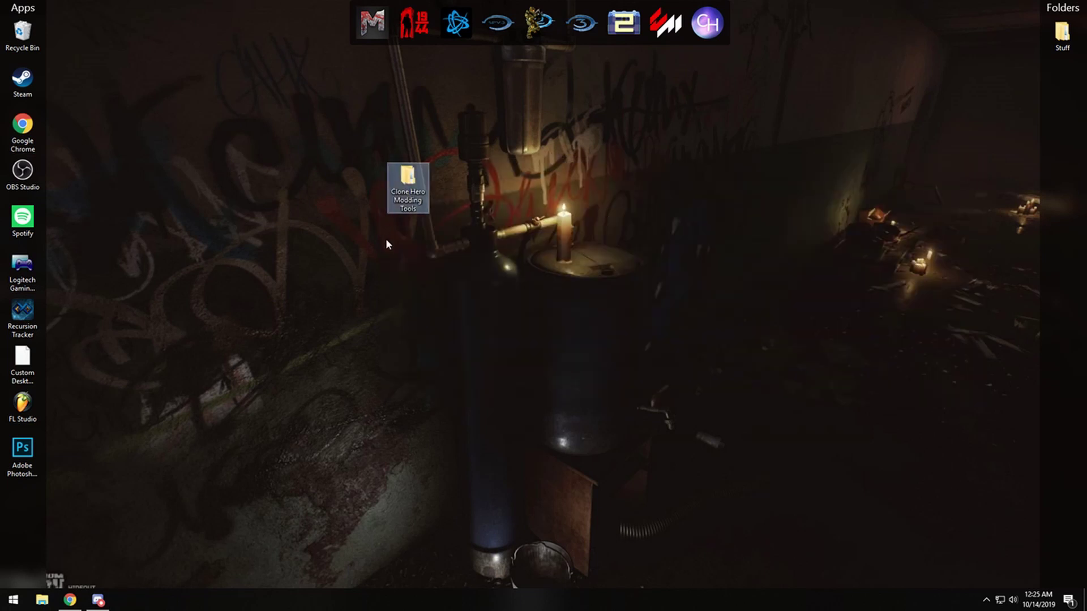
{"action": "double_click", "coordinate": [415, 183]}
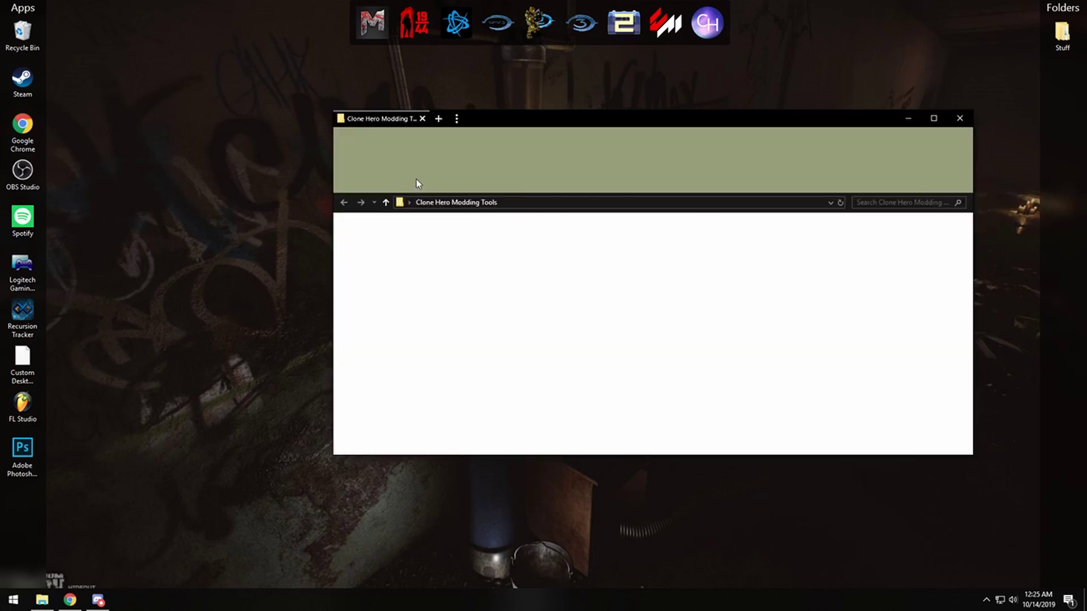
{"action": "key", "text": "ctrl+a"}
{"action": "left_click_drag", "start_coordinate": [493, 118], "coordinate": [439, 116]}
{"action": "left_click", "coordinate": [452, 282]}
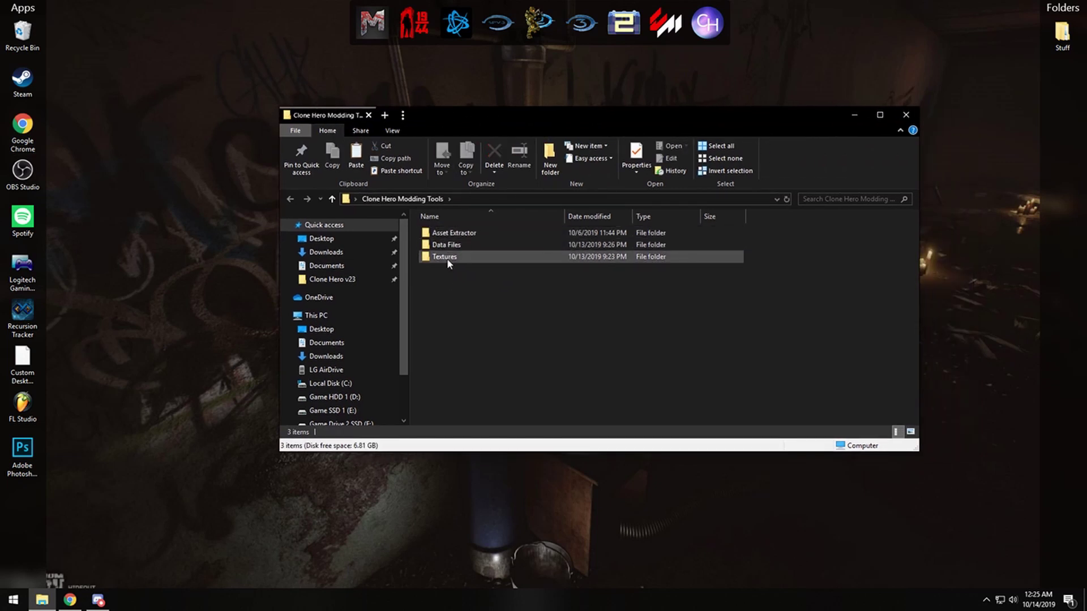
- In Textures, check the empty Exported and Modded Textures folders, then open Default Textures
{"action": "double_click", "coordinate": [454, 257]}
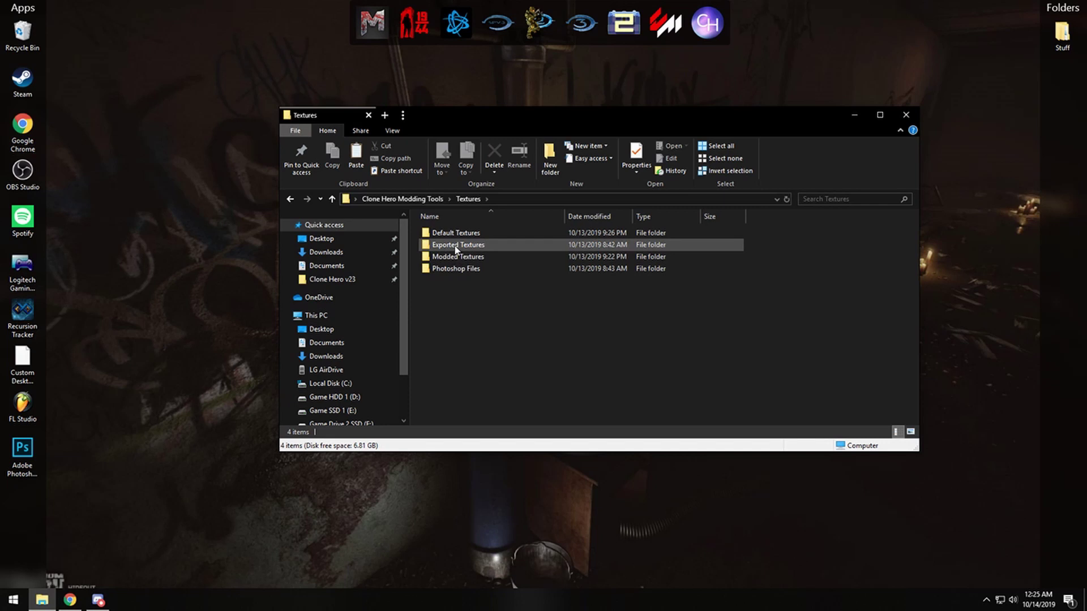
{"action": "left_click_drag", "start_coordinate": [461, 280], "coordinate": [444, 247]}
{"action": "left_click", "coordinate": [464, 290]}
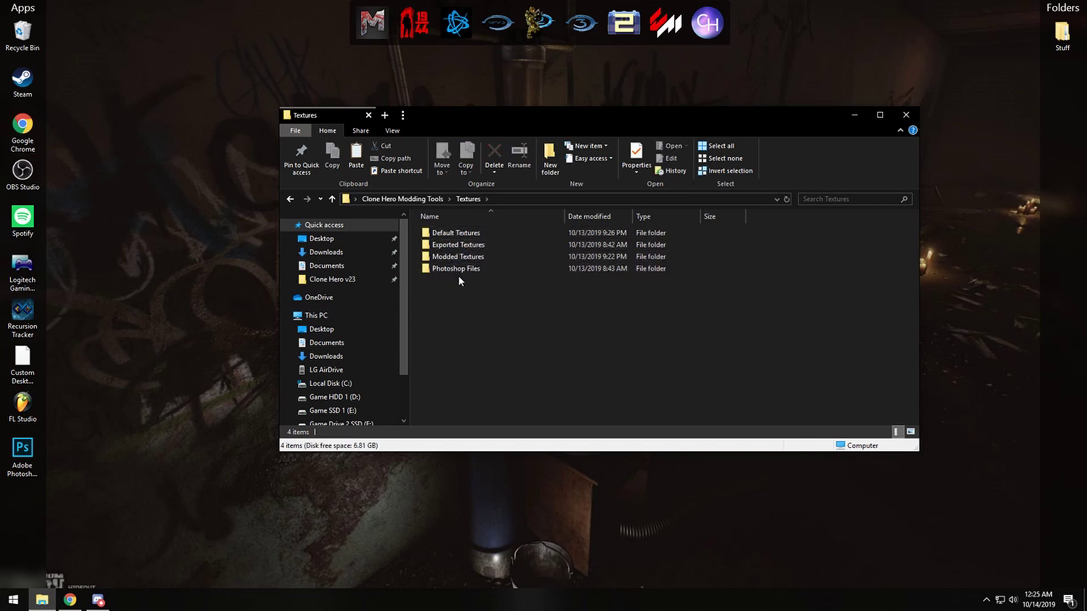
{"action": "double_click", "coordinate": [451, 247]}
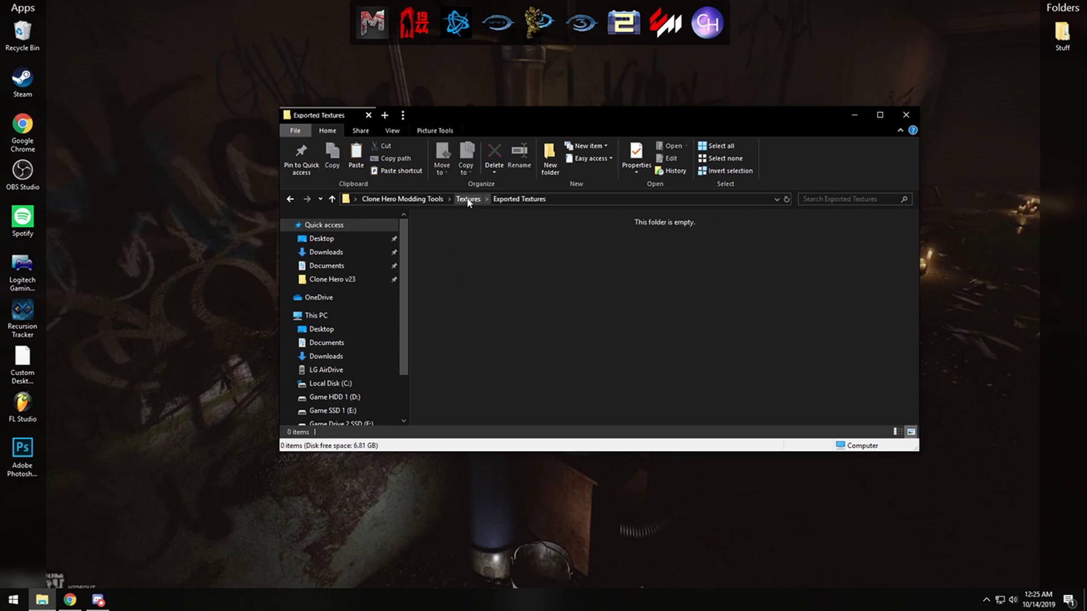
{"action": "key", "text": "alt+Left"}
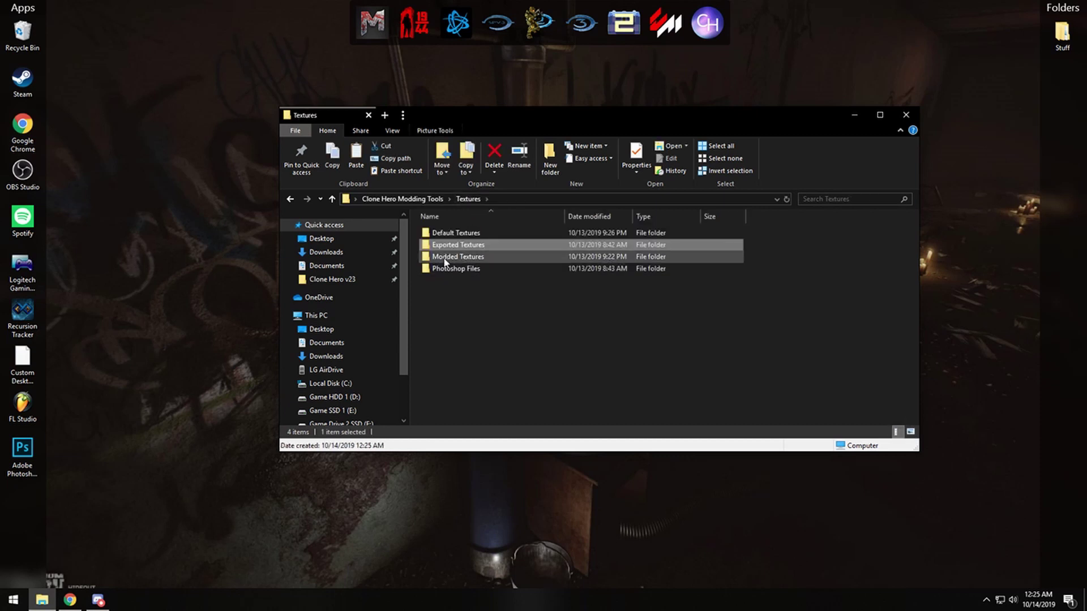
{"action": "double_click", "coordinate": [450, 257]}
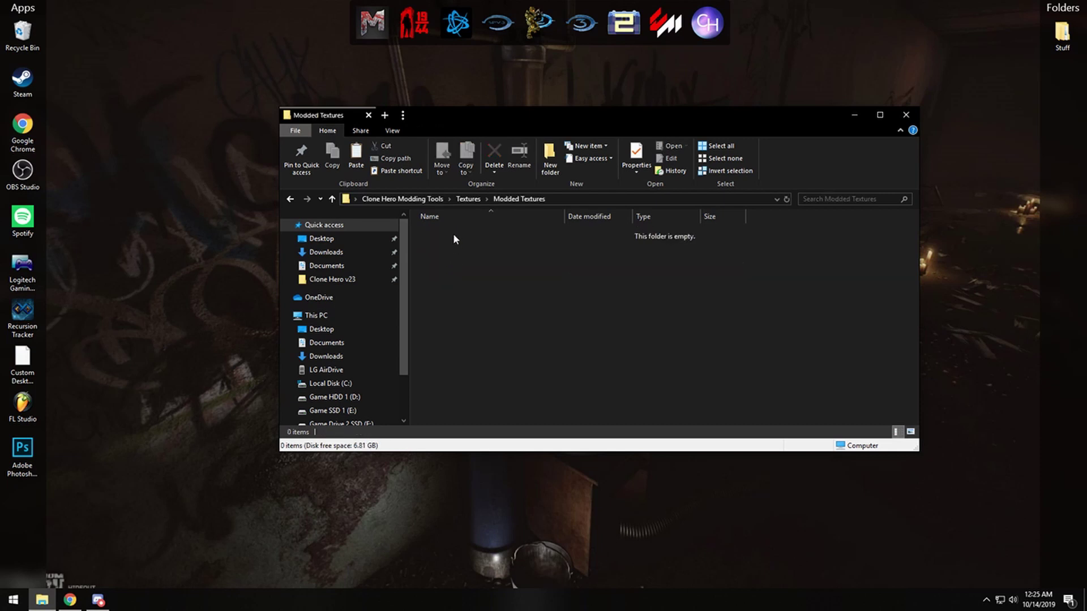
{"action": "left_click", "coordinate": [468, 199]}
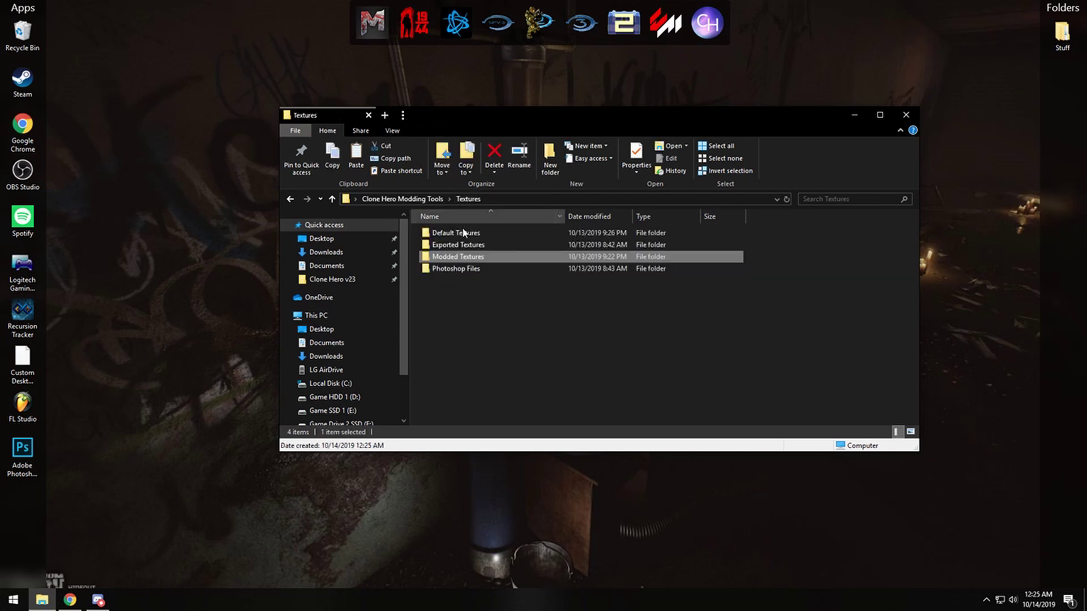
{"action": "left_click", "coordinate": [454, 272]}
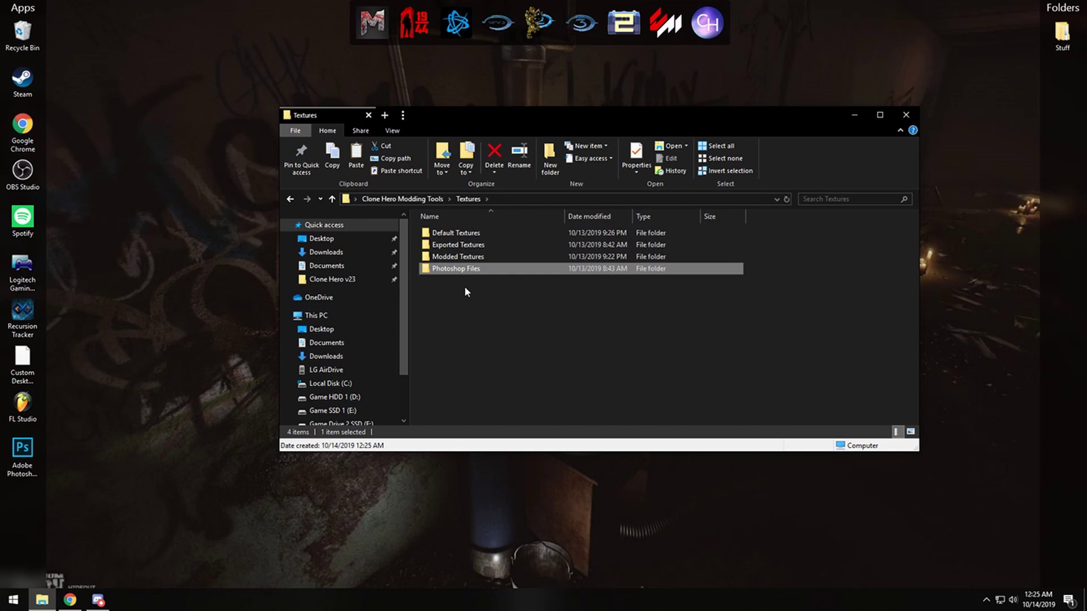
{"action": "left_click", "coordinate": [448, 238]}
{"action": "double_click", "coordinate": [448, 238]}
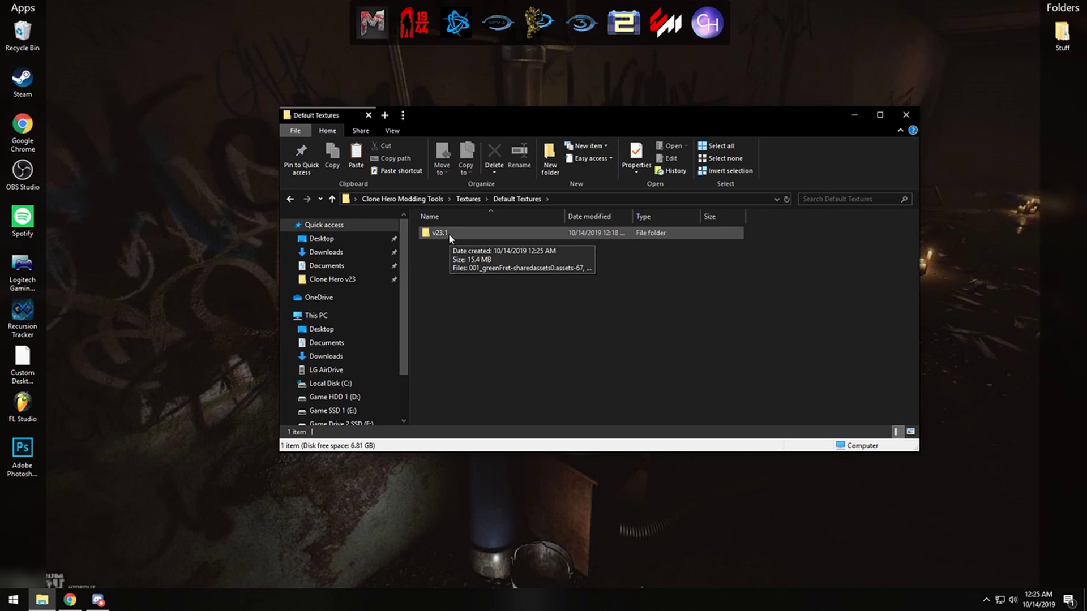
- Open v23.1, browse its 147 textures and select the sactx_2048x4096 fiveFretAtlas PNG
{"action": "double_click", "coordinate": [447, 233]}
{"action": "left_click", "coordinate": [508, 251]}
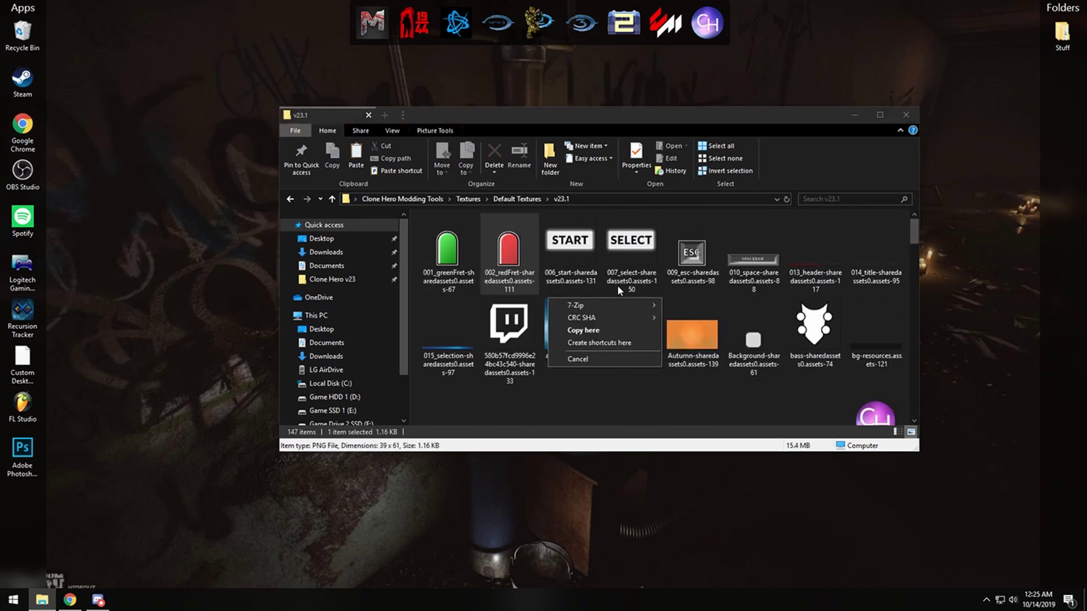
{"action": "left_click", "coordinate": [735, 264]}
{"action": "scroll", "coordinate": [736, 313], "scroll_direction": "down", "scroll_amount": 4}
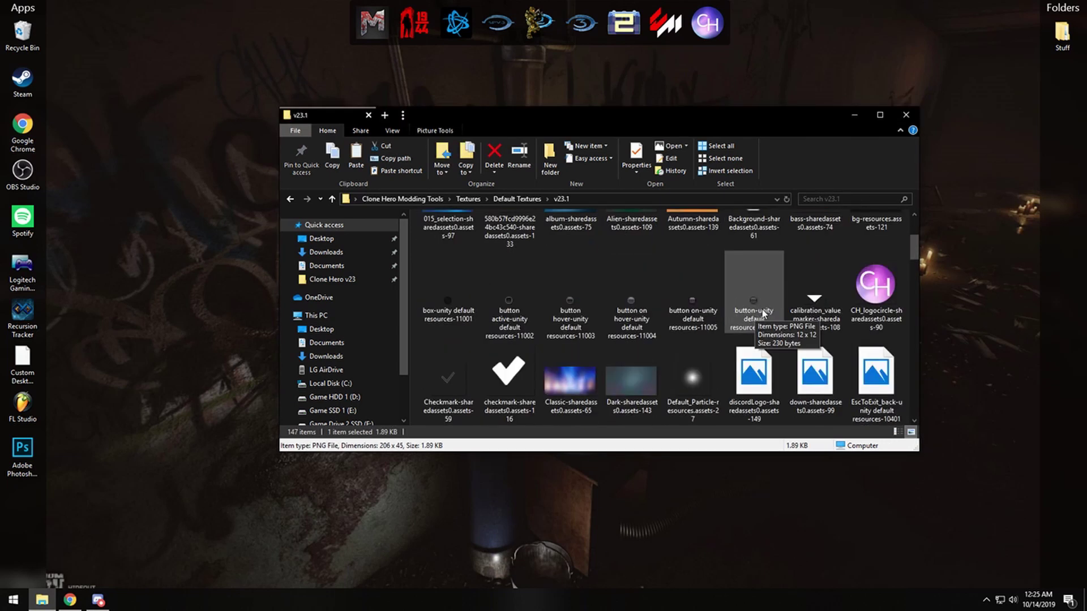
{"action": "scroll", "coordinate": [732, 341], "scroll_direction": "down", "scroll_amount": 2}
{"action": "scroll", "coordinate": [728, 337], "scroll_direction": "up", "scroll_amount": 3}
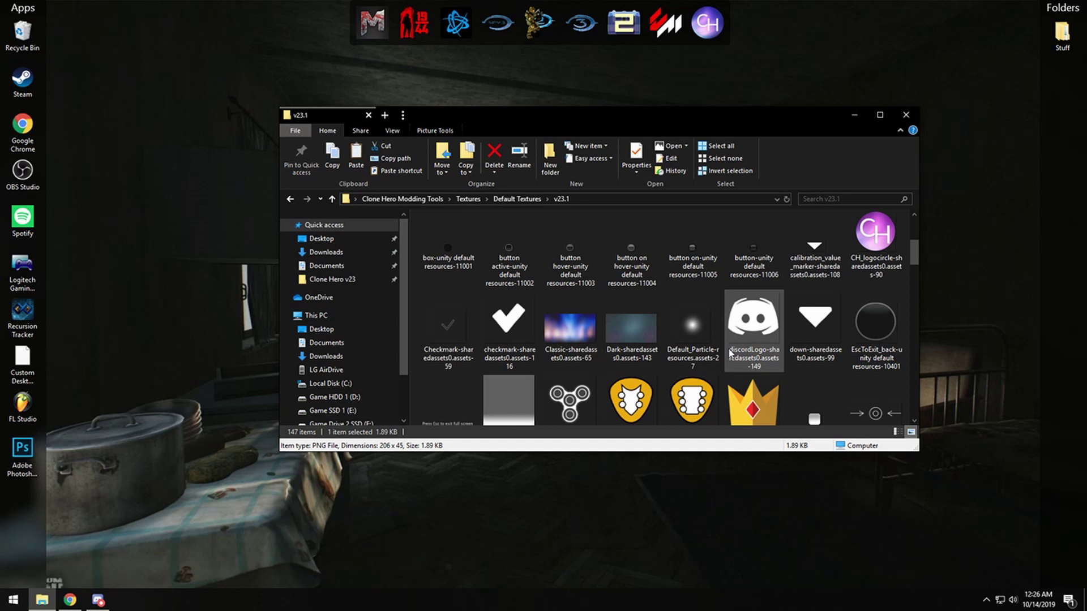
{"action": "scroll", "coordinate": [730, 353], "scroll_direction": "down", "scroll_amount": 1}
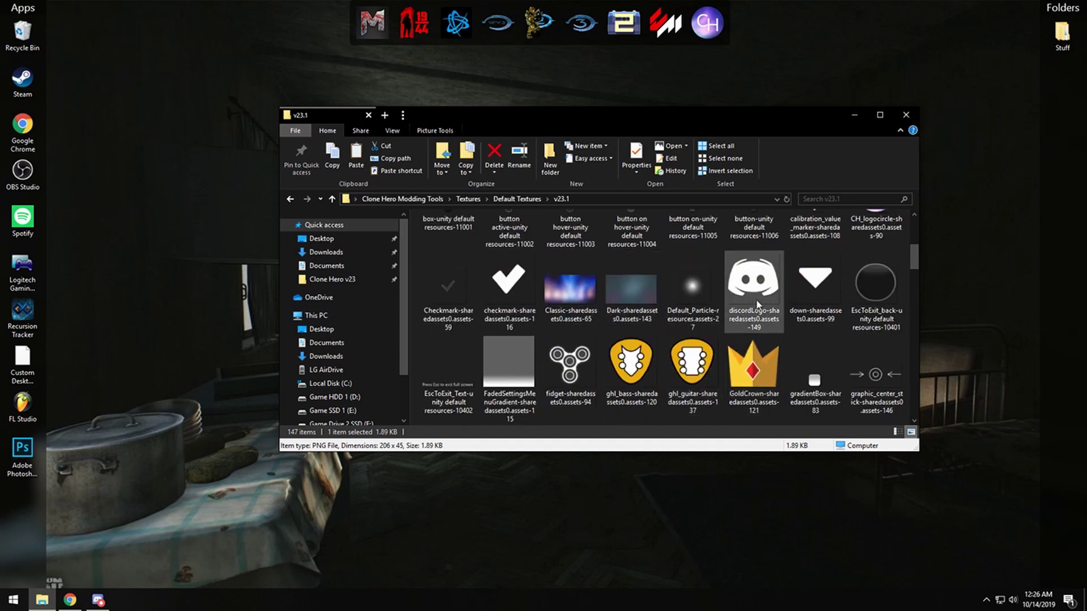
{"action": "scroll", "coordinate": [629, 334], "scroll_direction": "down", "scroll_amount": 10}
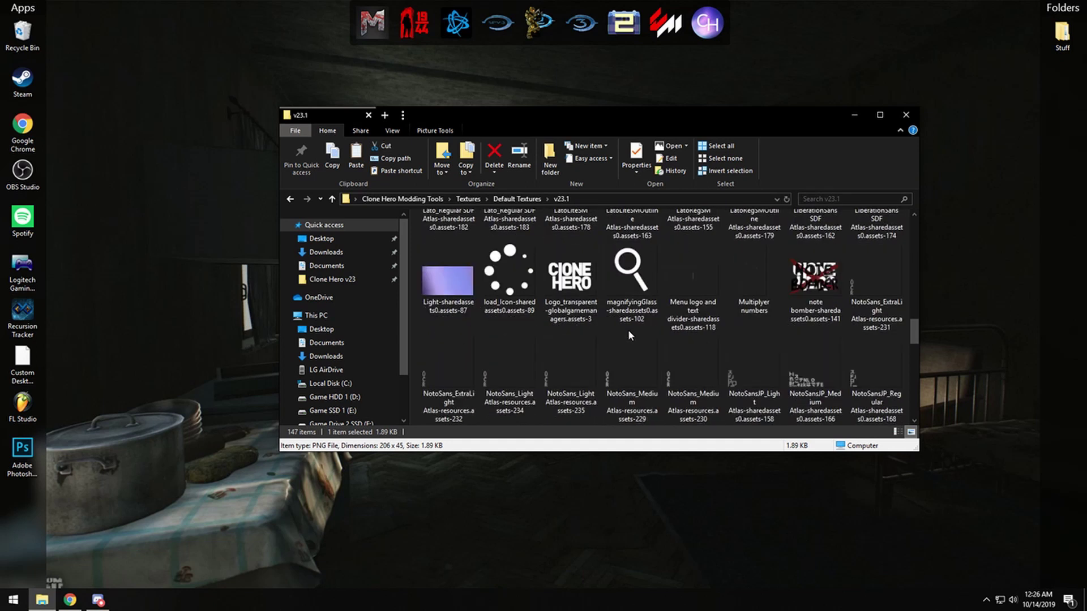
{"action": "scroll", "coordinate": [628, 334], "scroll_direction": "down", "scroll_amount": 8}
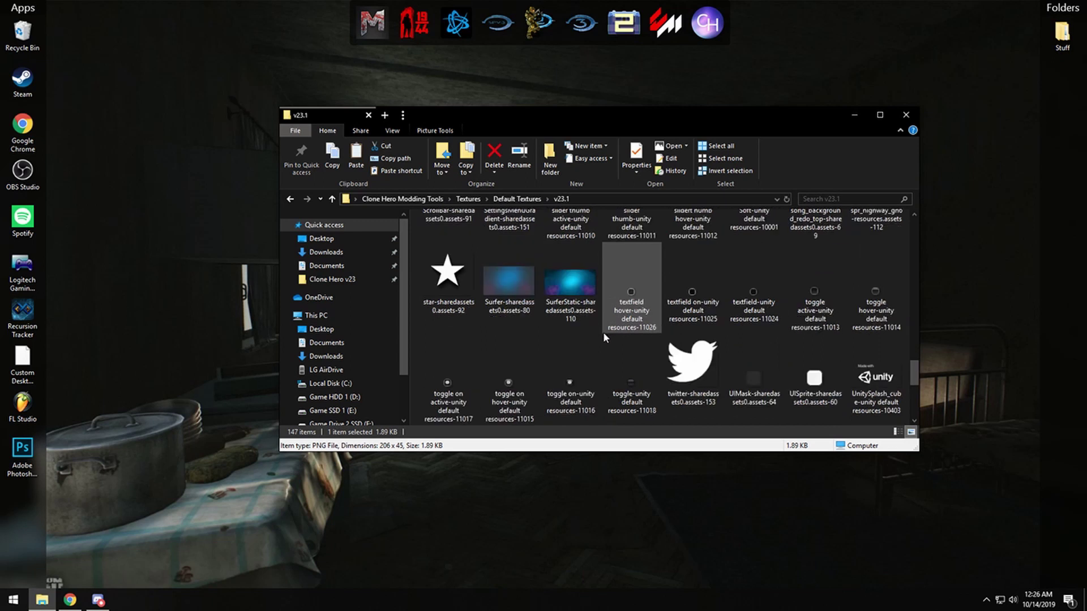
{"action": "scroll", "coordinate": [603, 331], "scroll_direction": "down", "scroll_amount": 8}
{"action": "scroll", "coordinate": [591, 337], "scroll_direction": "up", "scroll_amount": 7}
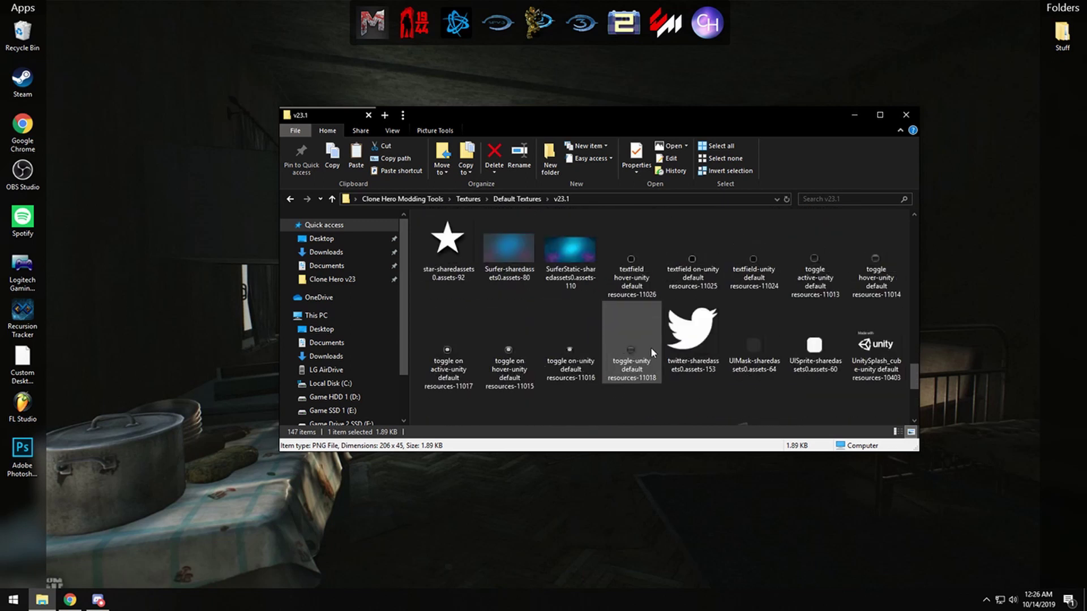
{"action": "scroll", "coordinate": [651, 348], "scroll_direction": "up", "scroll_amount": 4}
{"action": "left_click", "coordinate": [858, 371]}
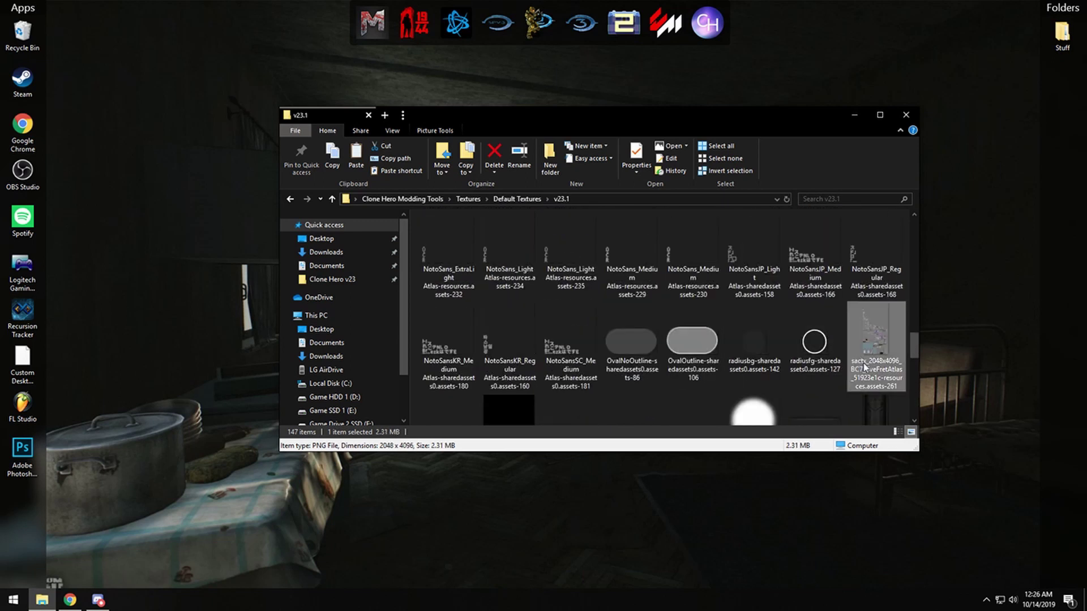
- Open the sactx_2048x4096_BC7_fiveFretAtlas PNG full-screen in Photos
{"action": "double_click", "coordinate": [864, 367]}
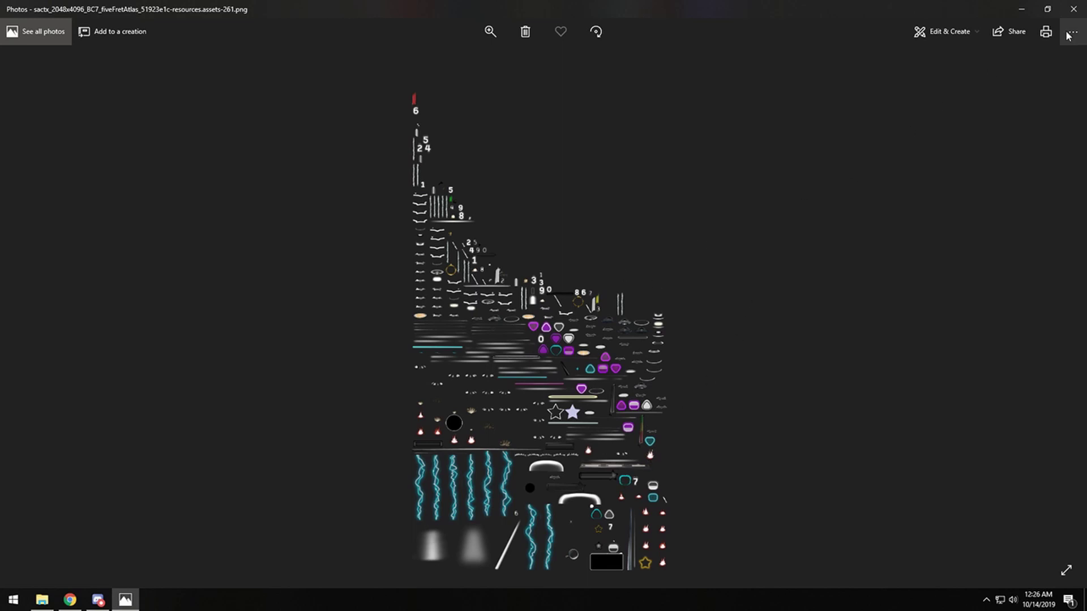
- Close Photos and browse the Complete Mods folder's Data Files and Textures subfolders
{"action": "left_click", "coordinate": [1073, 9]}
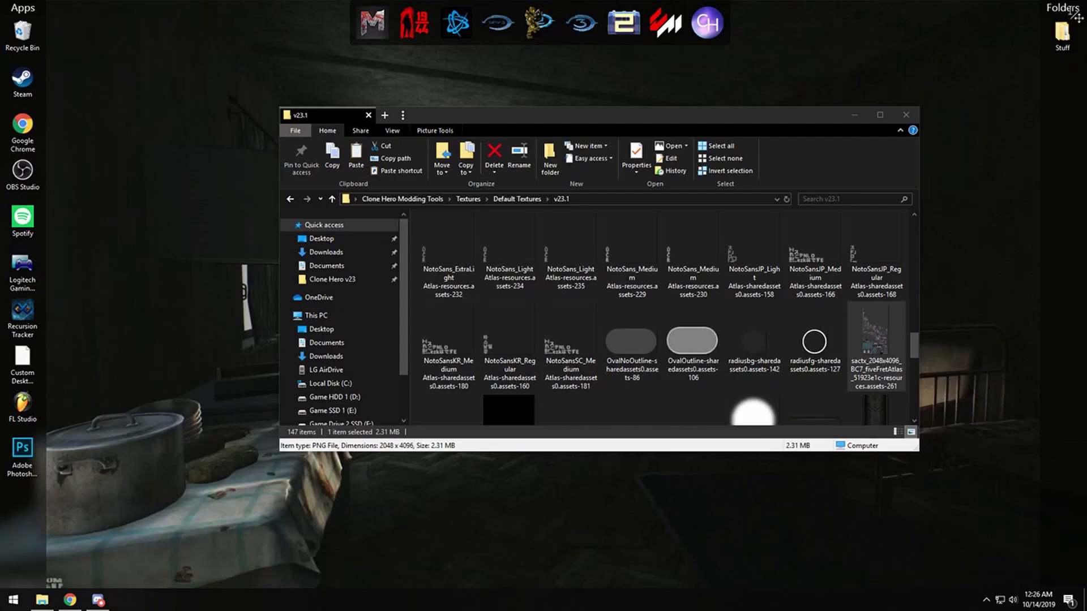
{"action": "left_click", "coordinate": [429, 199]}
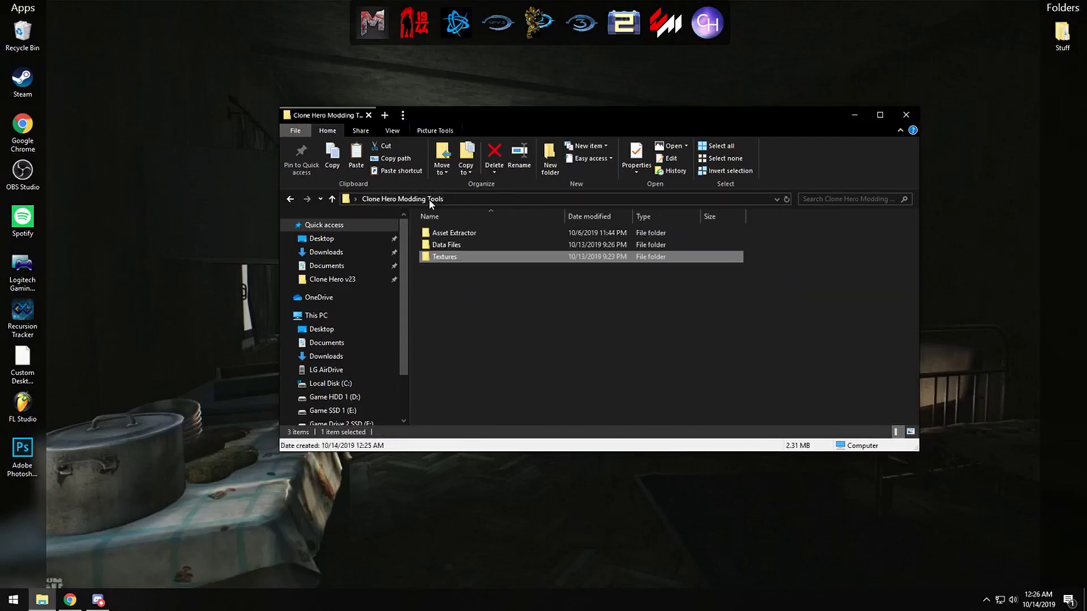
{"action": "double_click", "coordinate": [449, 245]}
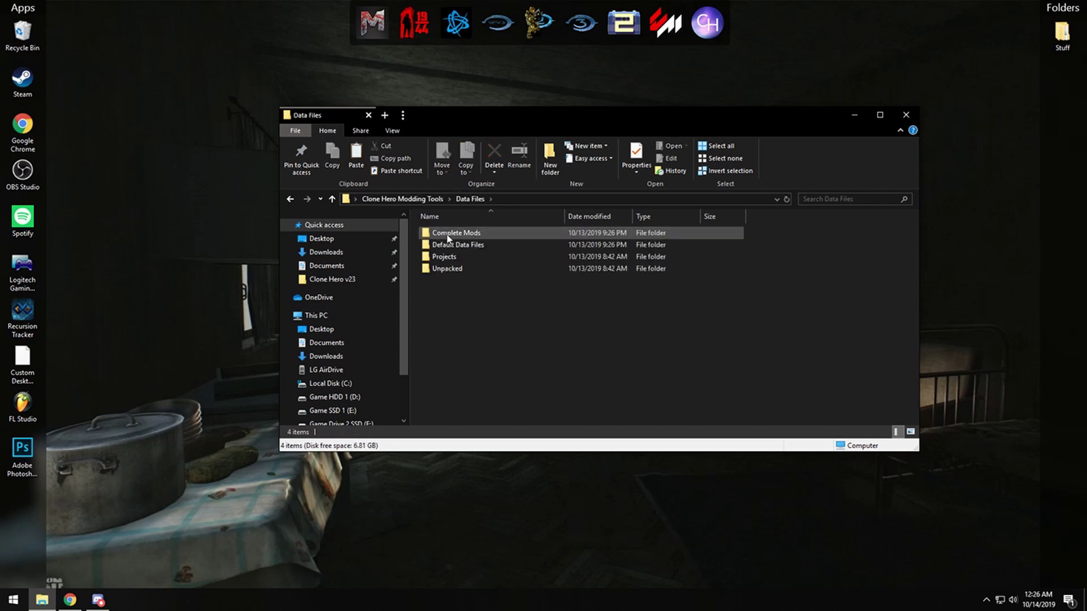
{"action": "double_click", "coordinate": [448, 235]}
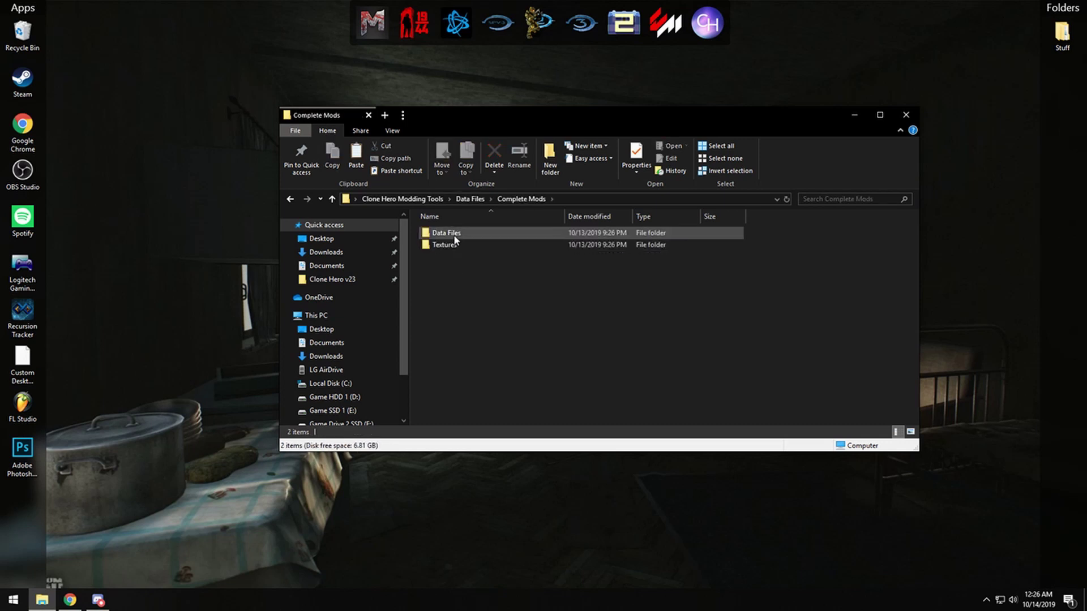
{"action": "double_click", "coordinate": [448, 233]}
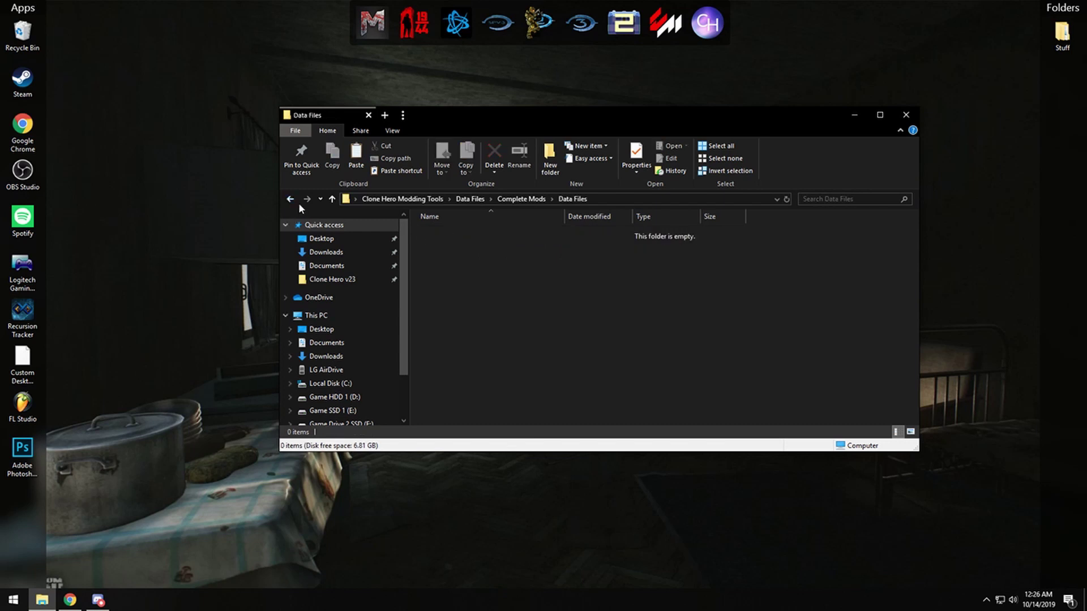
{"action": "left_click", "coordinate": [290, 199]}
{"action": "double_click", "coordinate": [446, 245]}
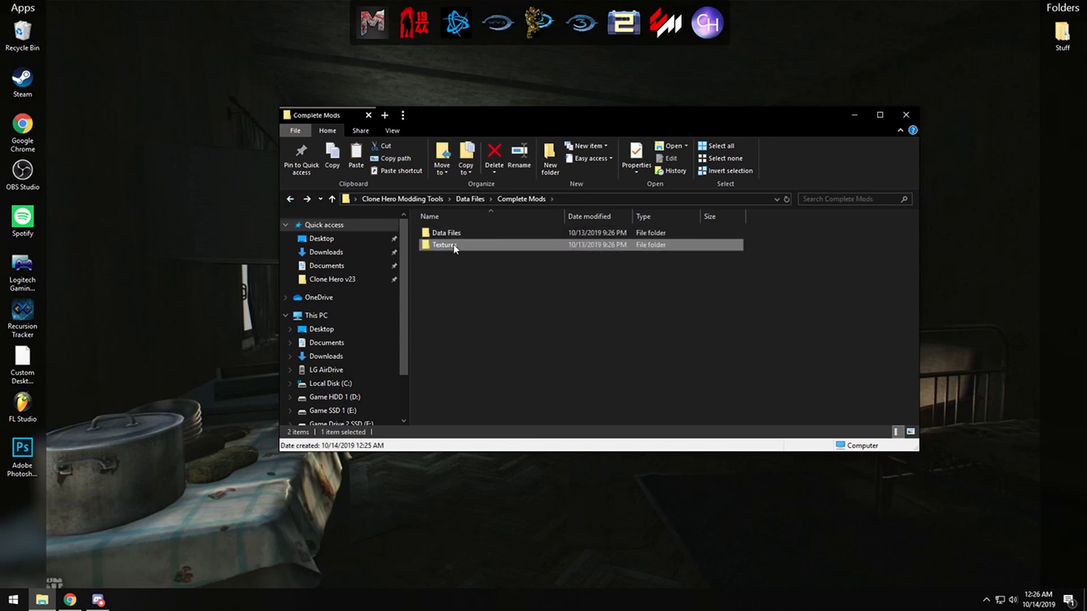
{"action": "left_click", "coordinate": [517, 199]}
- Look inside Data Files\Default Data Files\v23.1
{"action": "left_click", "coordinate": [474, 199]}
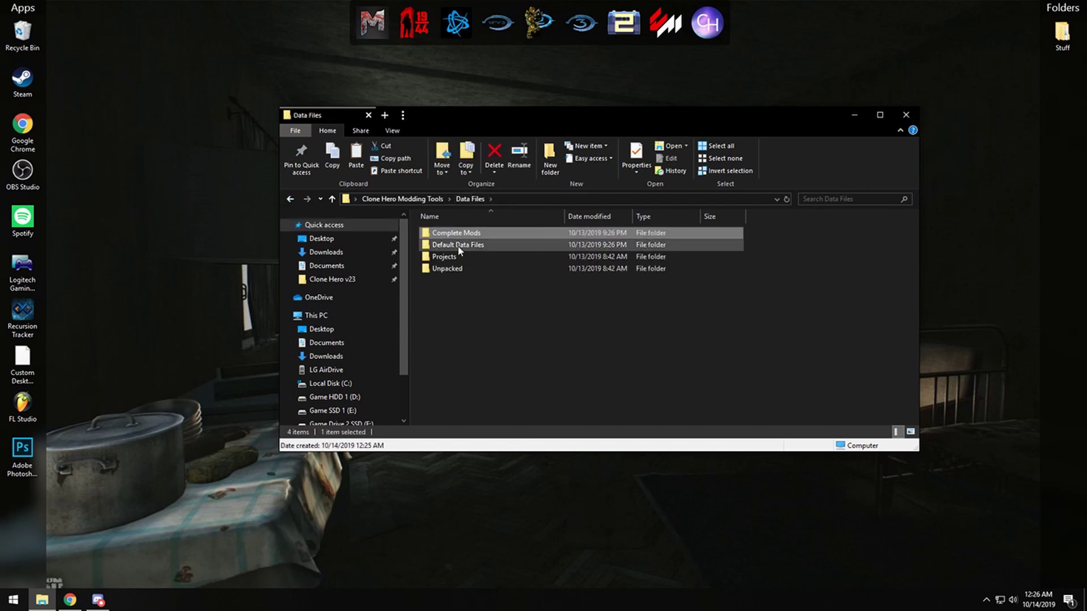
{"action": "left_click", "coordinate": [457, 246]}
{"action": "double_click", "coordinate": [457, 246]}
{"action": "double_click", "coordinate": [441, 233]}
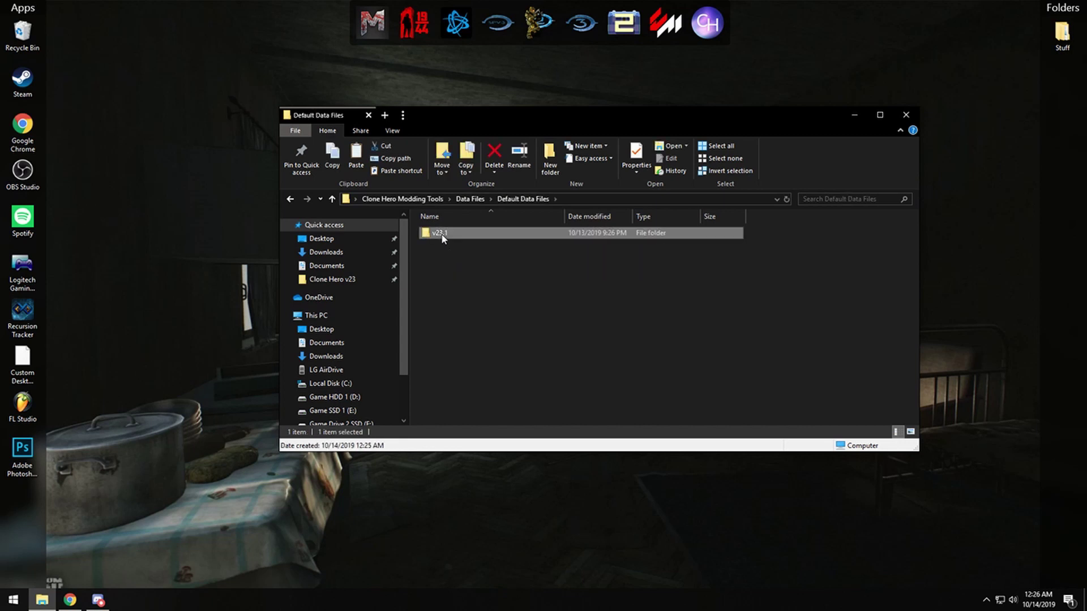
{"action": "left_click", "coordinate": [500, 199]}
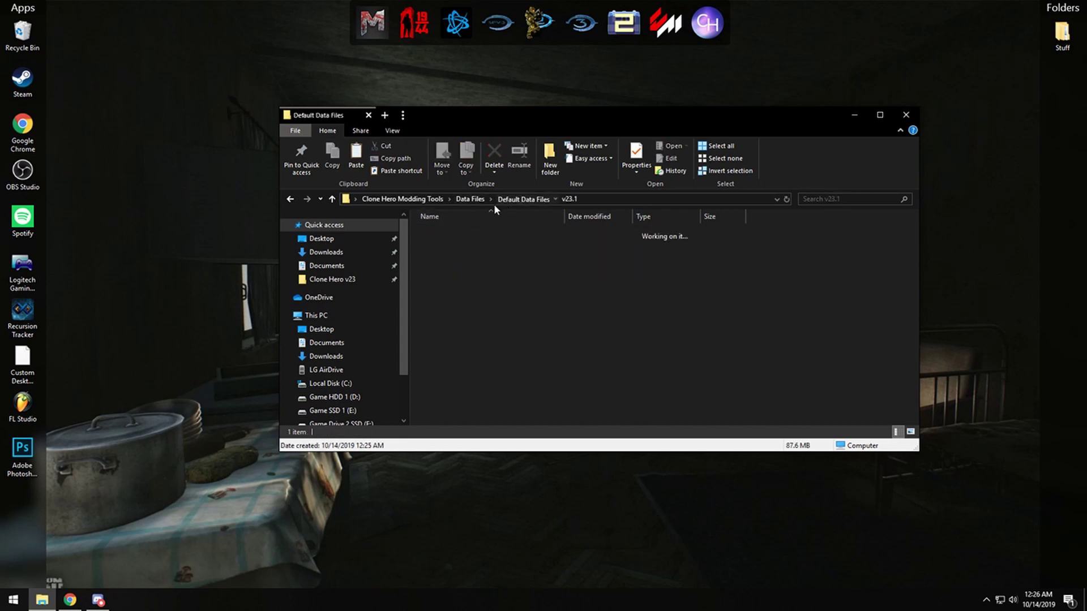
{"action": "left_click", "coordinate": [469, 201]}
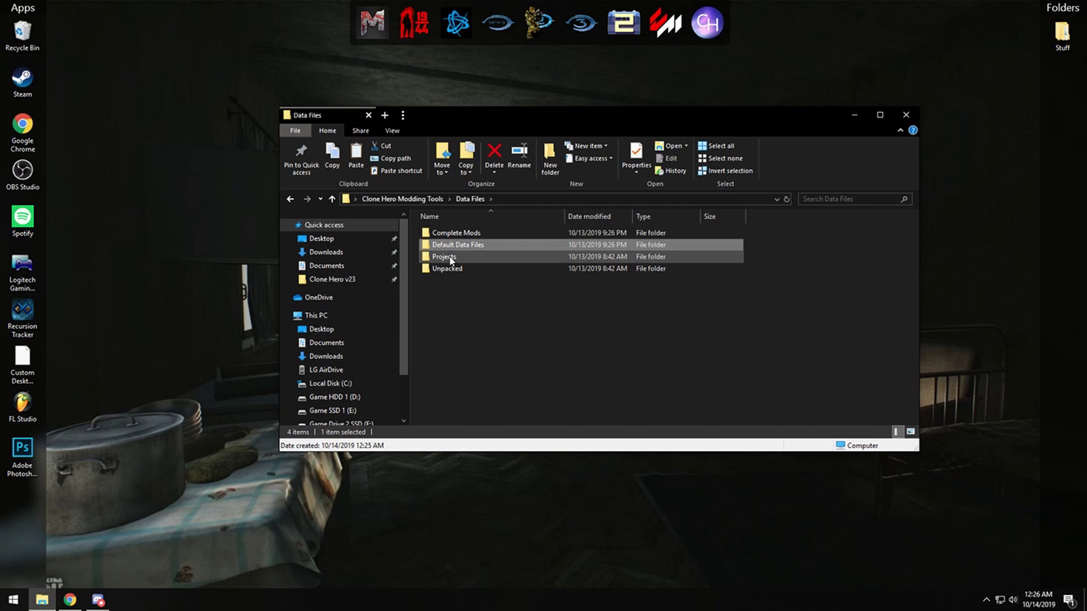
- Check the Projects and Unpacked folders, then select Asset Extractor in Clone Hero Modding Tools
{"action": "double_click", "coordinate": [447, 257]}
{"action": "left_click", "coordinate": [473, 200]}
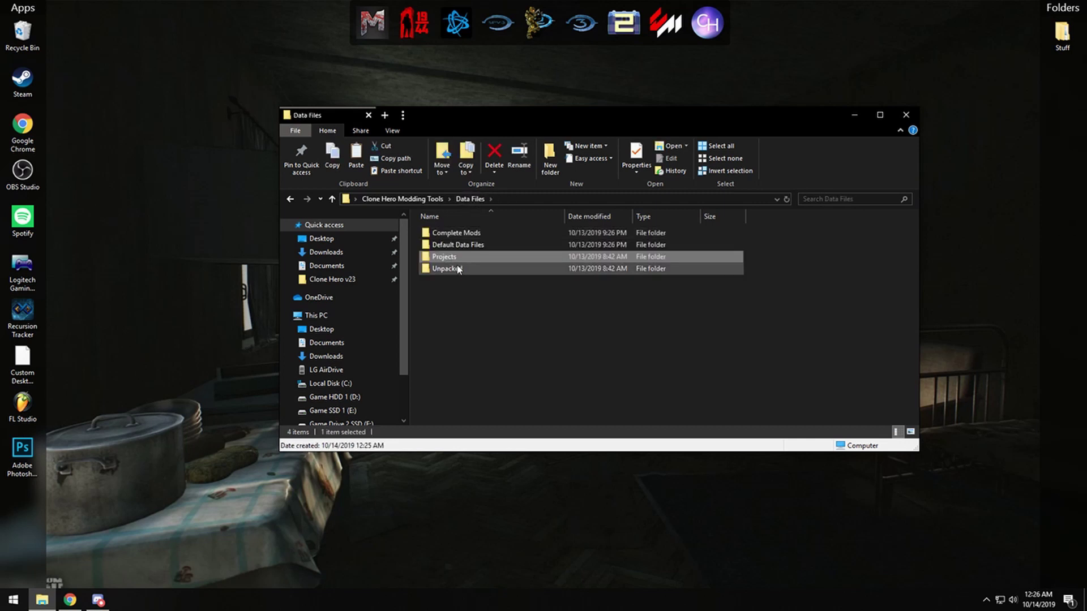
{"action": "double_click", "coordinate": [455, 270]}
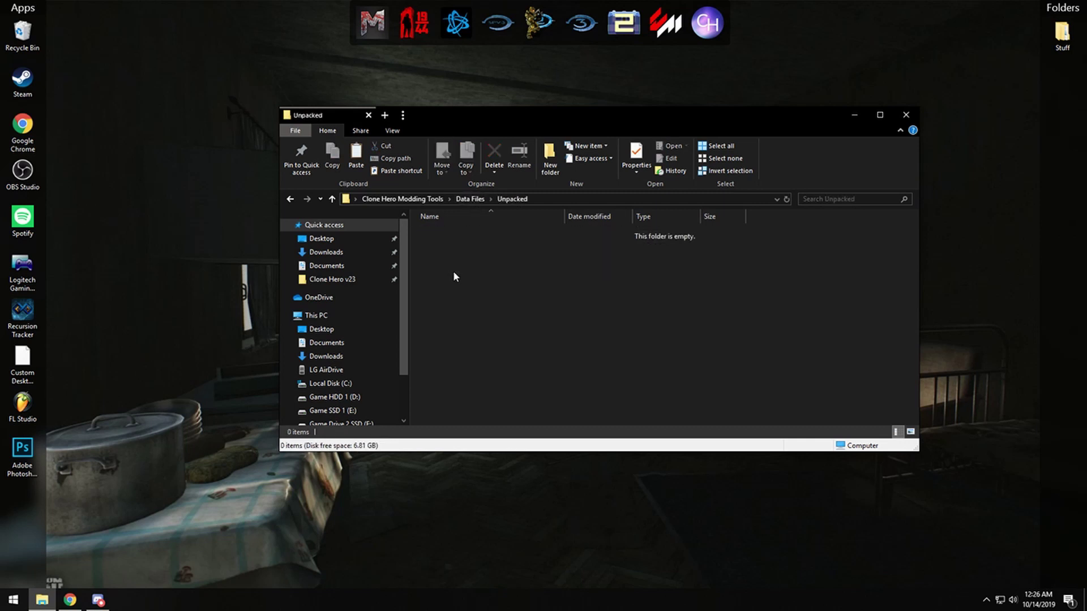
{"action": "left_click", "coordinate": [474, 198]}
{"action": "left_click", "coordinate": [430, 200]}
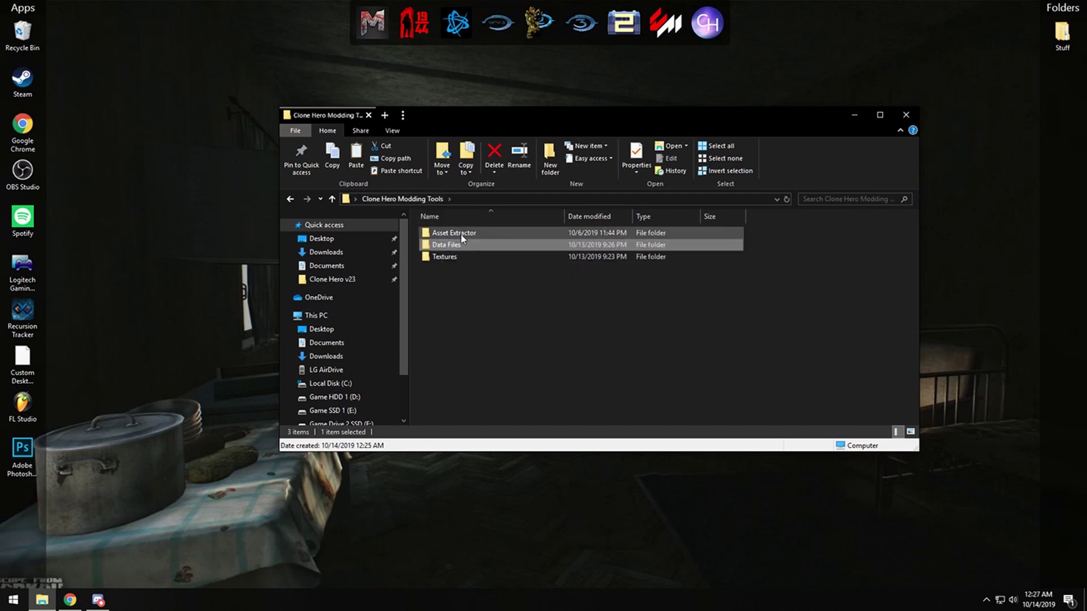
{"action": "left_click", "coordinate": [450, 236]}
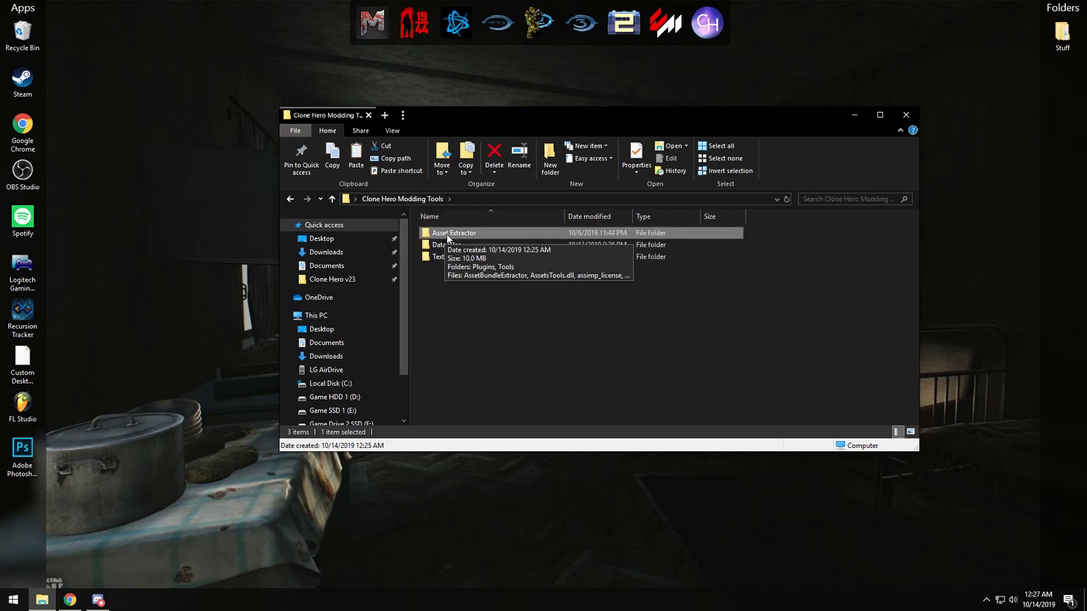
- Launch AssetBundleExtractor from the Asset Extractor folder and center its window
{"action": "double_click", "coordinate": [448, 237]}
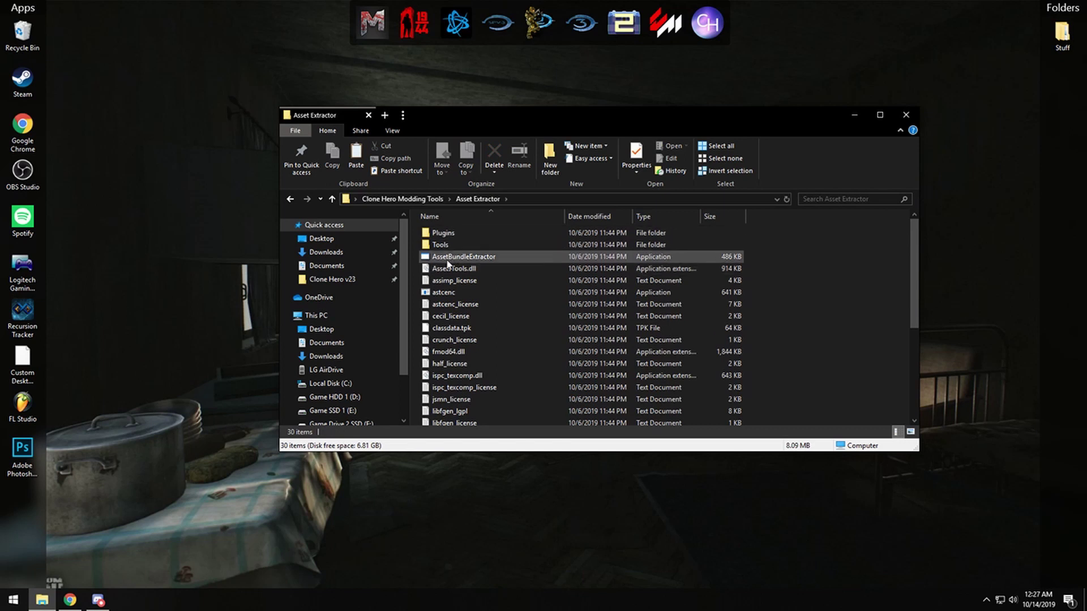
{"action": "double_click", "coordinate": [447, 258]}
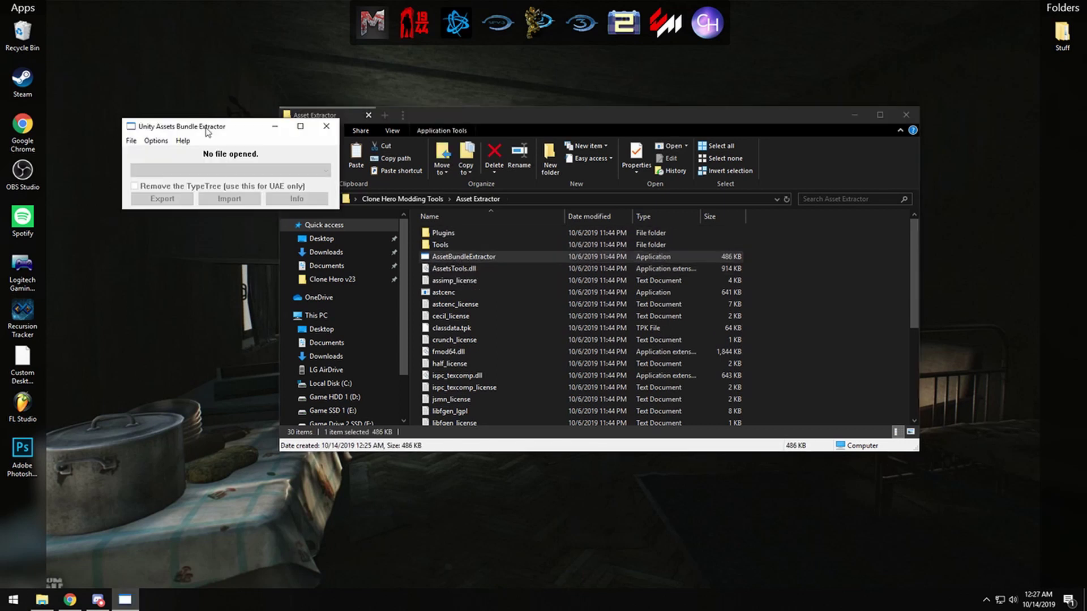
{"action": "left_click_drag", "start_coordinate": [207, 132], "coordinate": [546, 180]}
- Open data.unity3d from the Clone Hero_Data folder via File > Open
{"action": "left_click", "coordinate": [470, 189]}
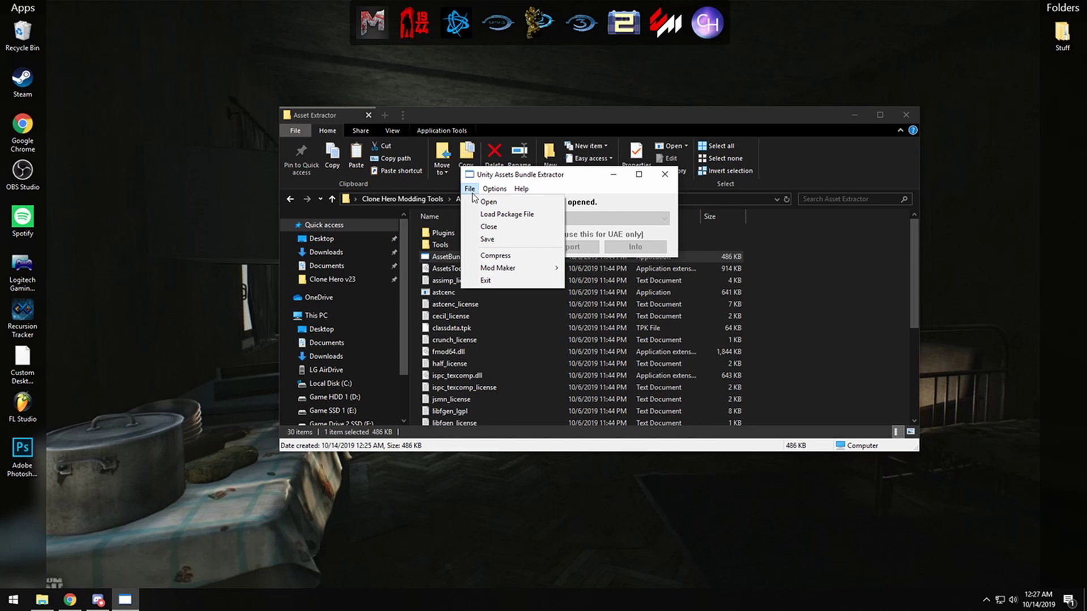
{"action": "left_click", "coordinate": [488, 201]}
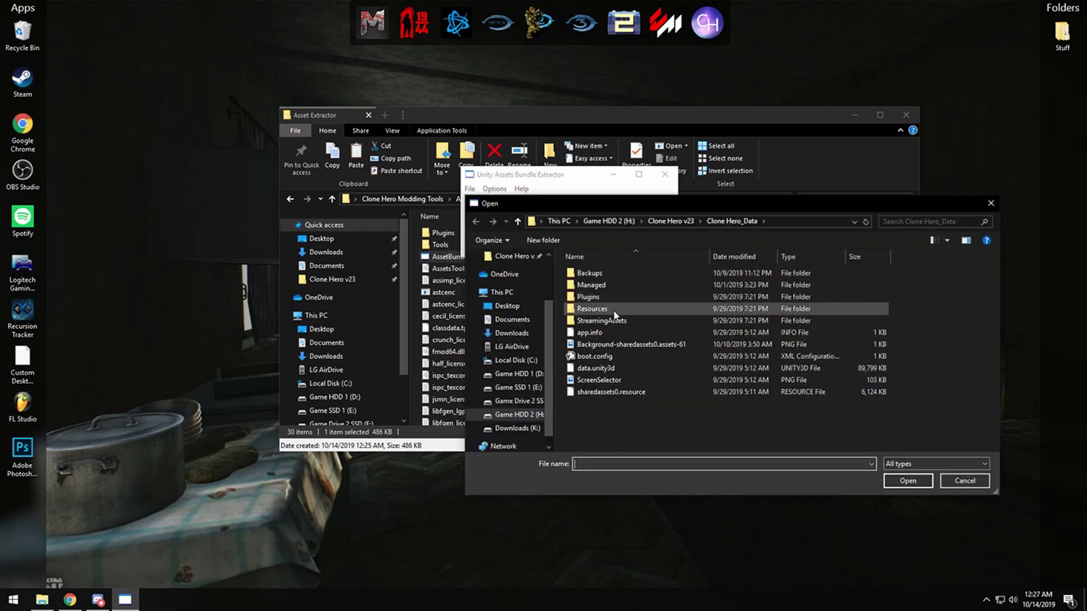
{"action": "left_click", "coordinate": [679, 221]}
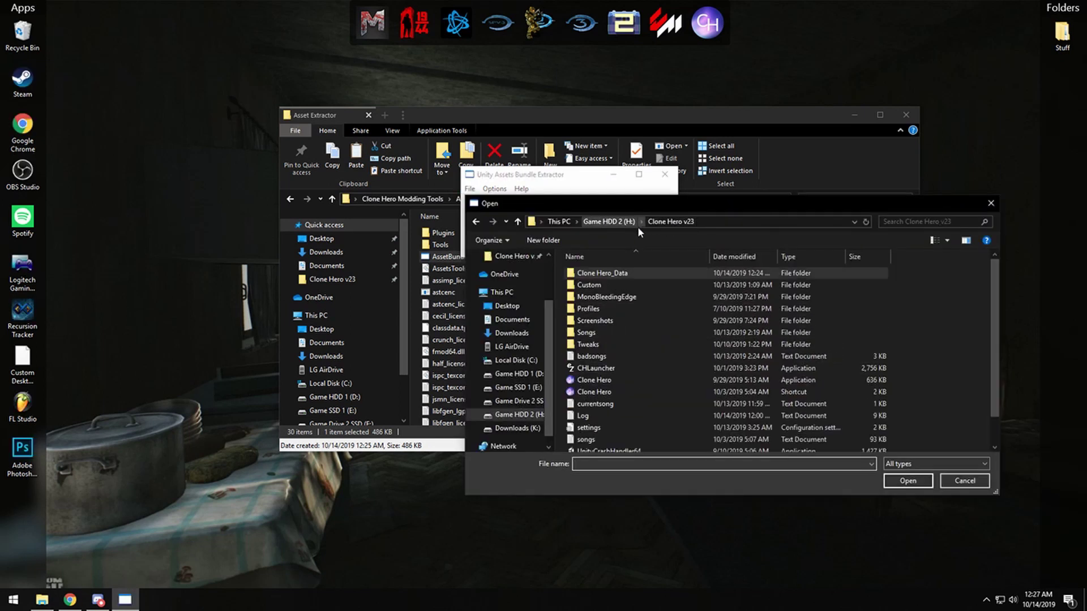
{"action": "double_click", "coordinate": [599, 275]}
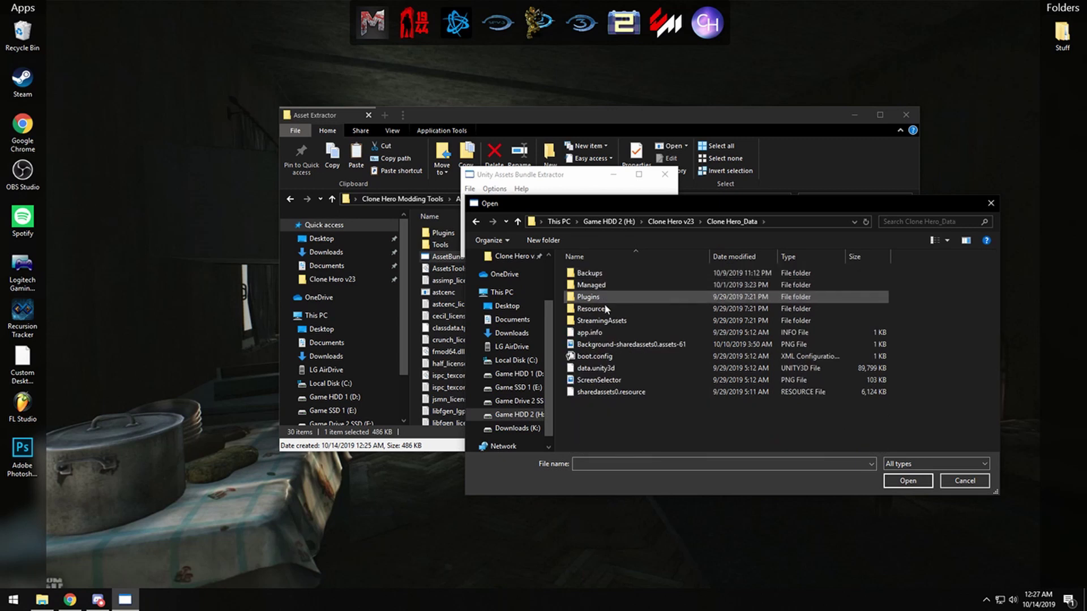
{"action": "left_click", "coordinate": [601, 369]}
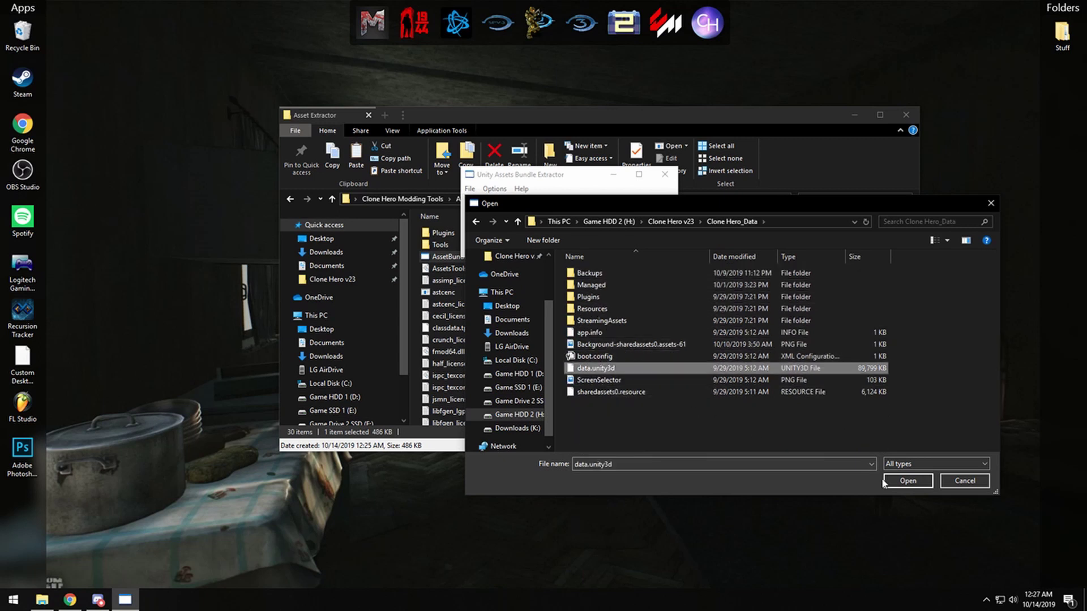
{"action": "left_click", "coordinate": [907, 481]}
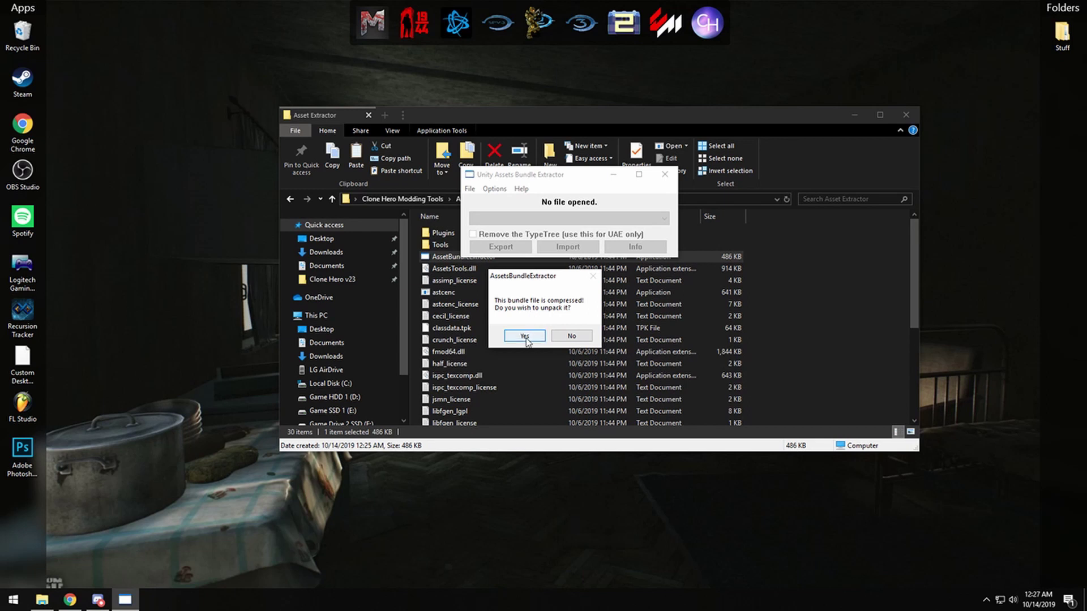
- Unpack data.unity3d, saving it to Desktop\Clone Hero Modding Tools\Data Files\Unpacked
{"action": "left_click", "coordinate": [525, 336]}
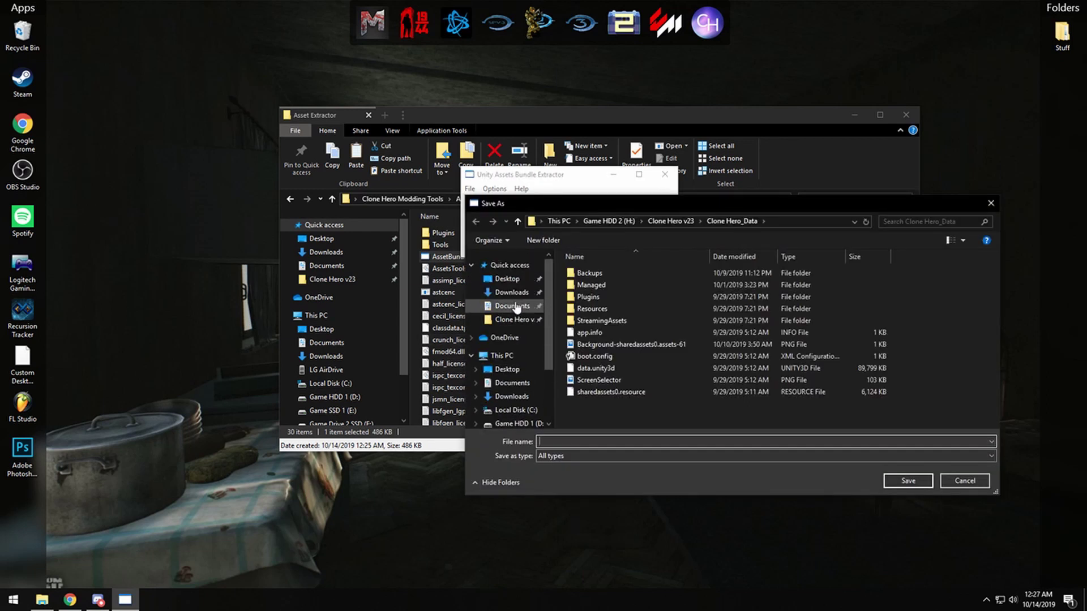
{"action": "left_click", "coordinate": [507, 279]}
{"action": "double_click", "coordinate": [613, 290]}
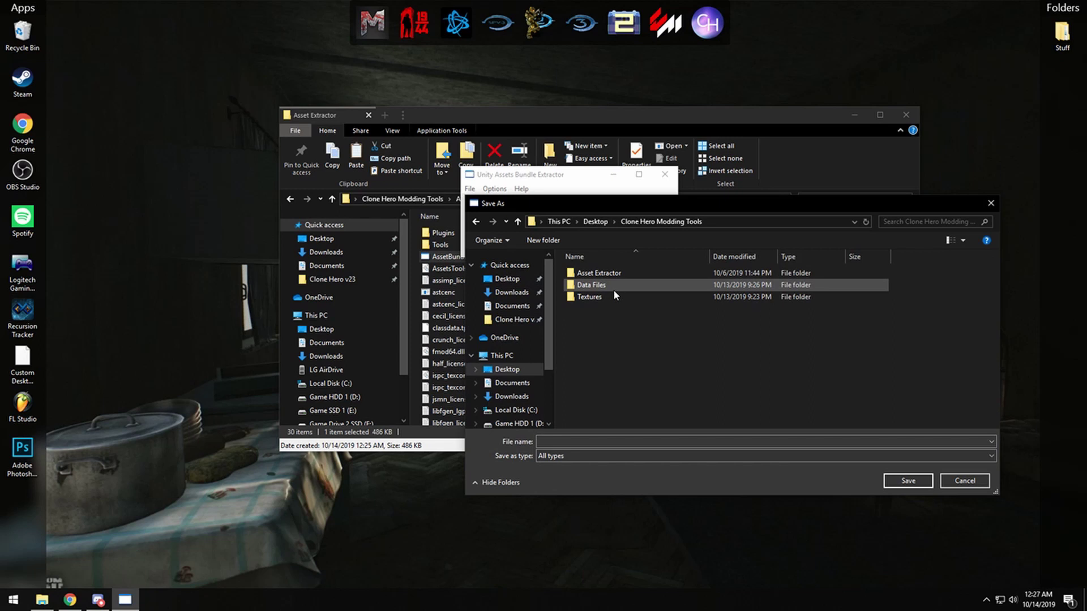
{"action": "double_click", "coordinate": [596, 287]}
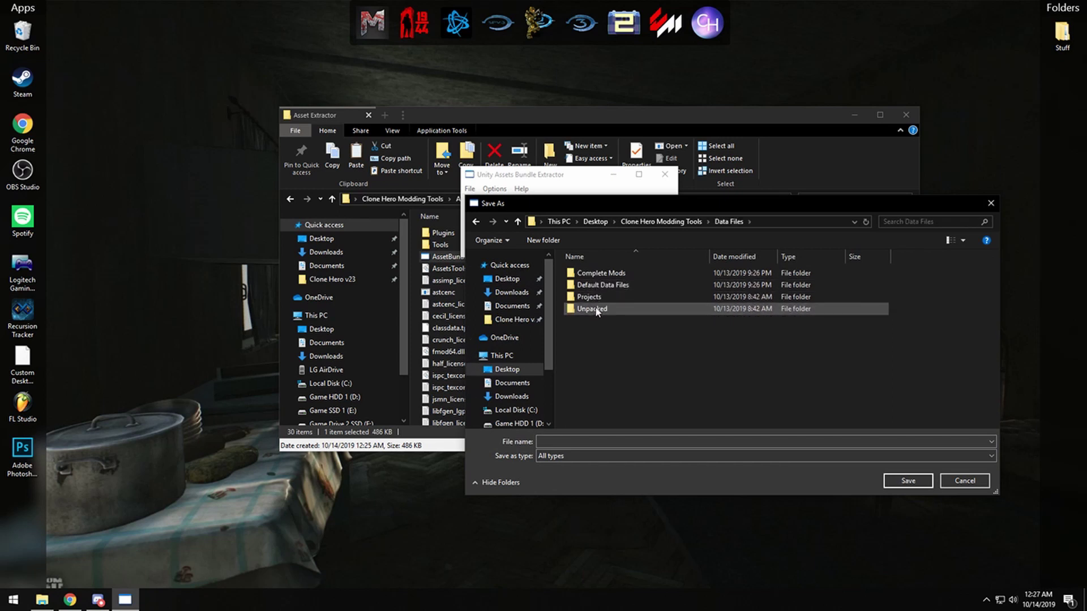
{"action": "double_click", "coordinate": [595, 310]}
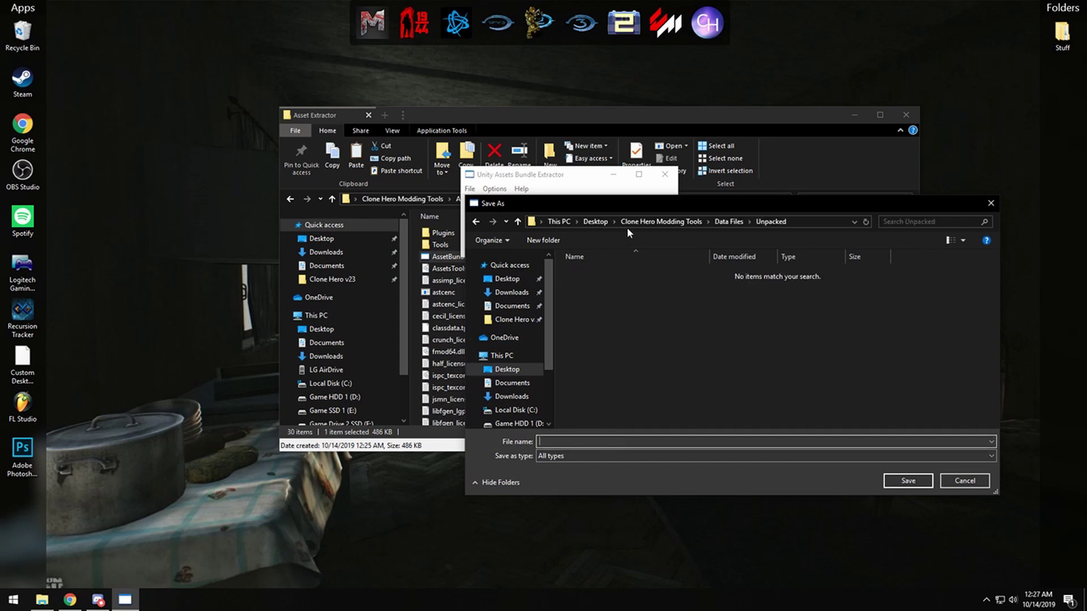
{"action": "left_click_drag", "start_coordinate": [627, 203], "coordinate": [493, 205]}
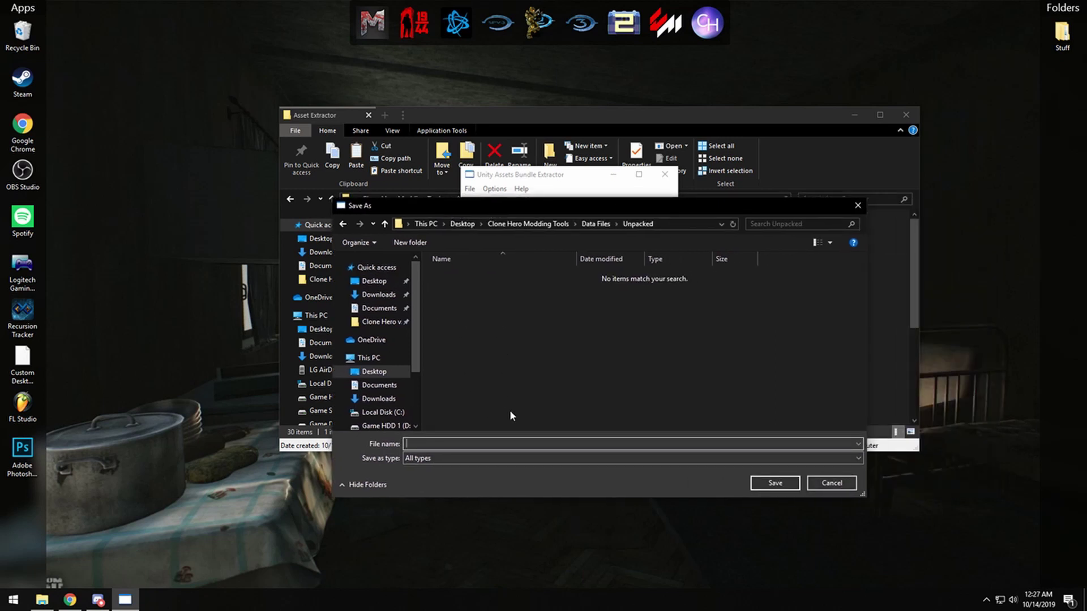
{"action": "left_click", "coordinate": [579, 446]}
{"action": "left_click", "coordinate": [783, 484]}
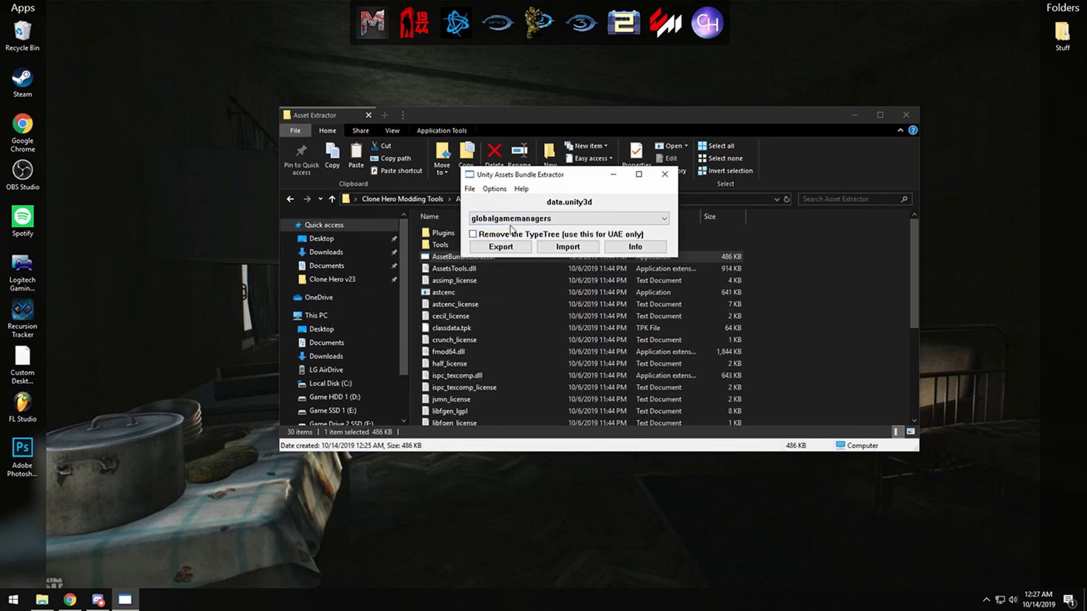
- View the bundle's assets using the U2018.3.0f2 type database
{"action": "left_click", "coordinate": [638, 251]}
{"action": "scroll", "coordinate": [519, 310], "scroll_direction": "down", "scroll_amount": 3}
{"action": "left_click", "coordinate": [481, 347]}
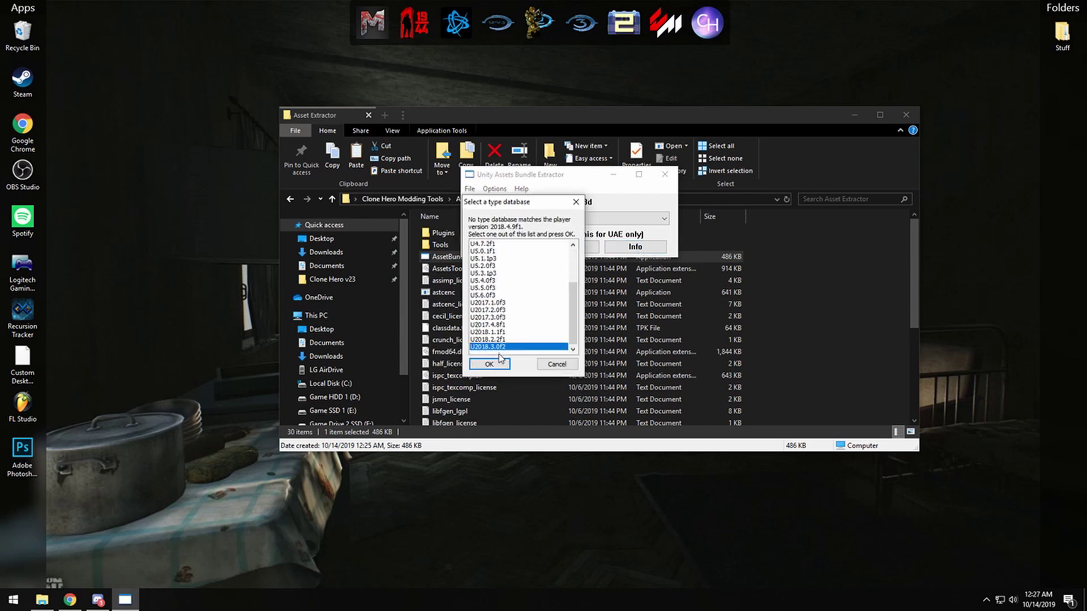
{"action": "left_click", "coordinate": [489, 363]}
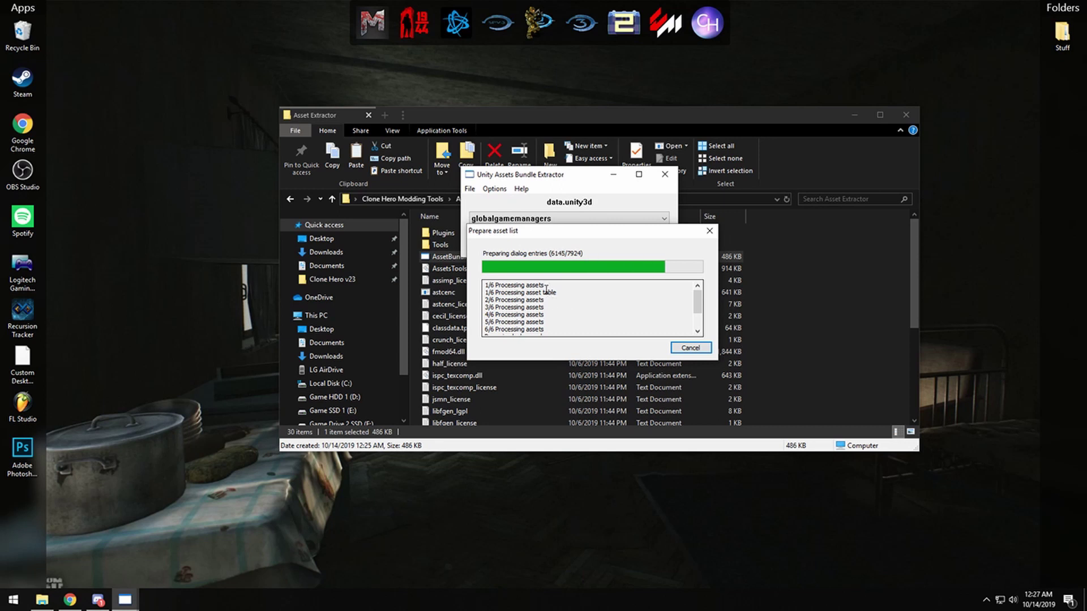
{"action": "left_click_drag", "start_coordinate": [566, 204], "coordinate": [457, 173]}
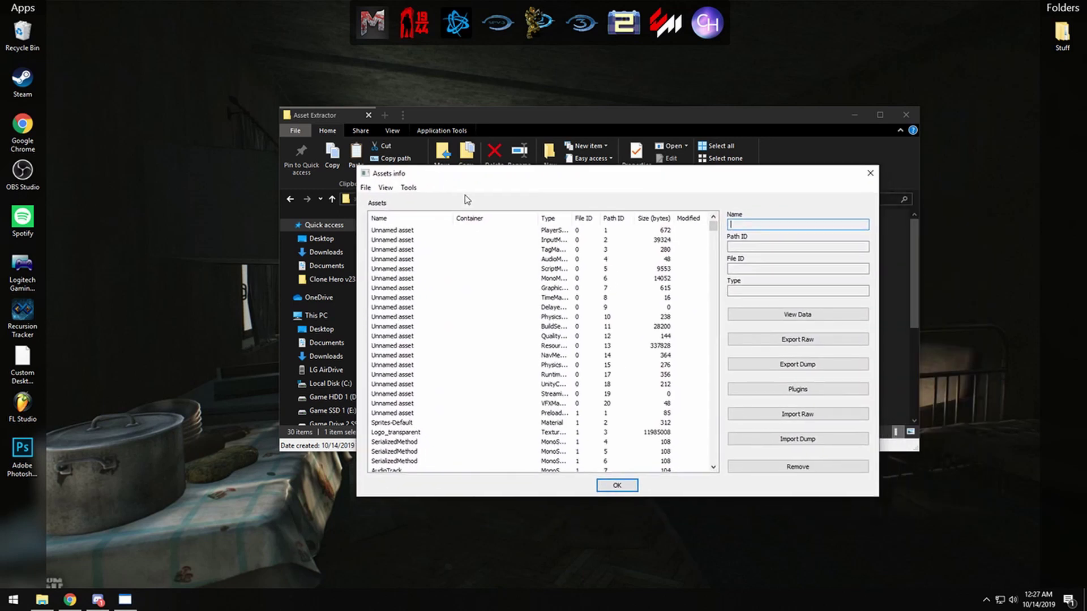
{"action": "mouse_move", "coordinate": [713, 227]}
{"action": "left_mouse_down"}
{"action": "mouse_move", "coordinate": [713, 373]}
{"action": "mouse_move", "coordinate": [713, 225]}
{"action": "left_mouse_up"}
- Sort the asset list by Type and select the fiveFretAtlas Texture2D at Path ID 26
{"action": "left_click", "coordinate": [560, 219]}
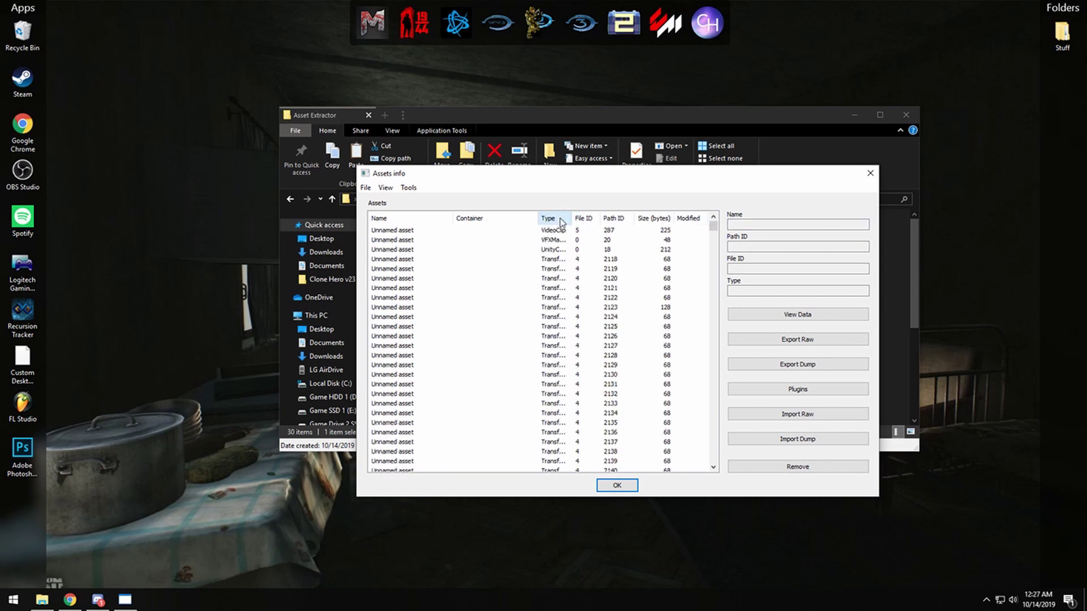
{"action": "left_click", "coordinate": [560, 221]}
{"action": "left_click_drag", "start_coordinate": [571, 219], "coordinate": [623, 219]}
{"action": "left_click_drag", "start_coordinate": [714, 226], "coordinate": [708, 412]}
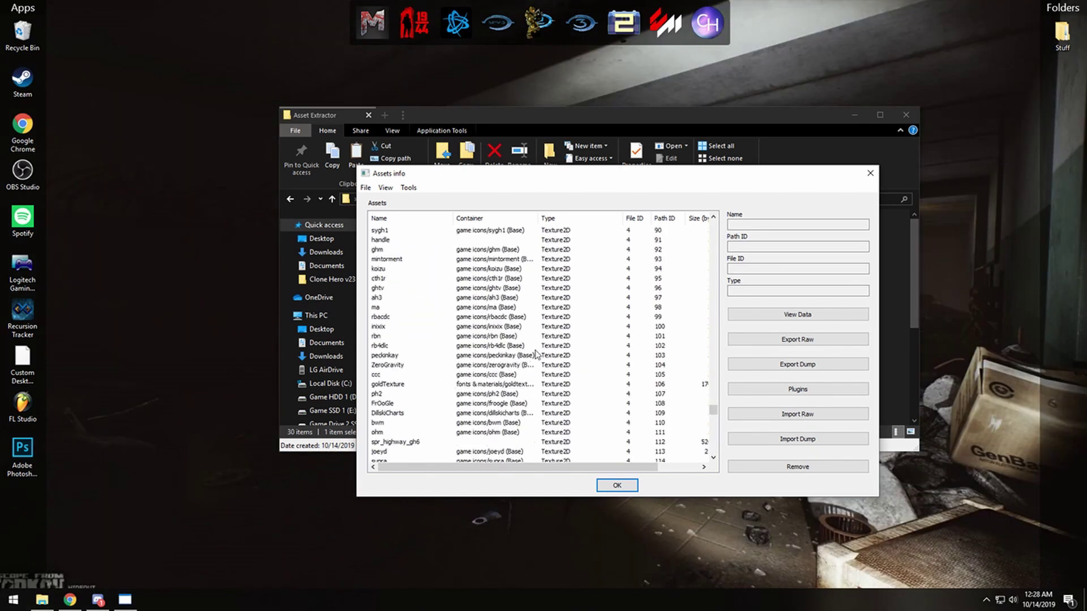
{"action": "scroll", "coordinate": [517, 351], "scroll_direction": "up", "scroll_amount": 10}
{"action": "scroll", "coordinate": [517, 351], "scroll_direction": "up", "scroll_amount": 15}
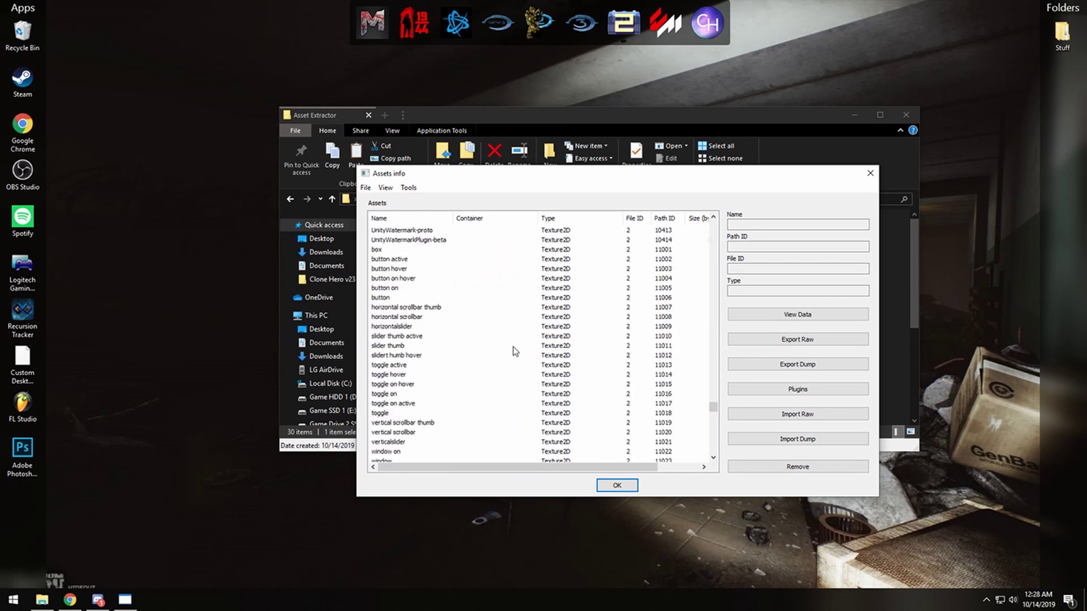
{"action": "scroll", "coordinate": [487, 317], "scroll_direction": "down", "scroll_amount": 4}
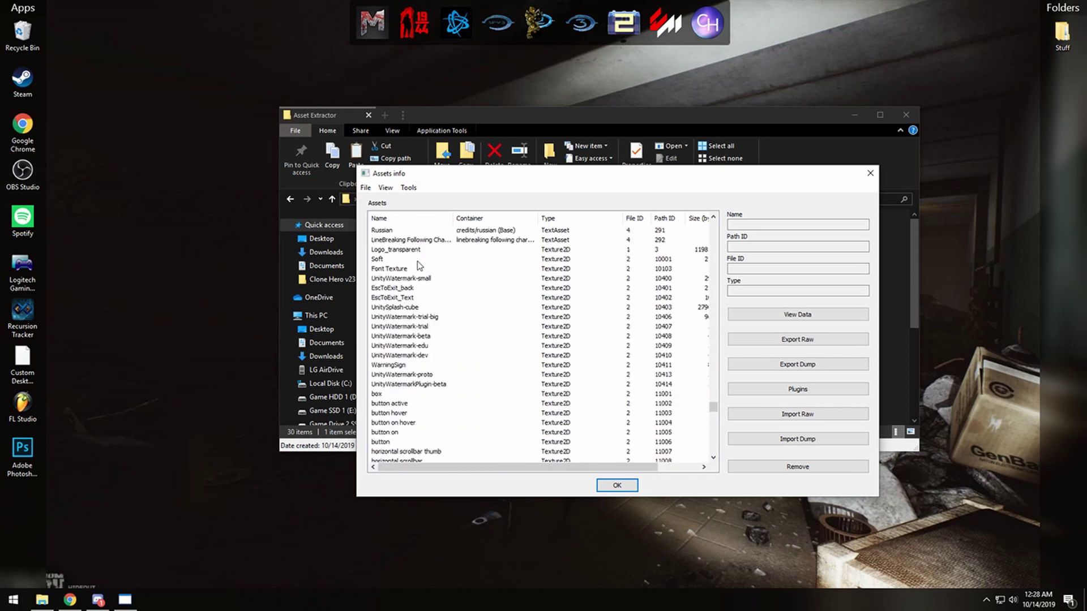
{"action": "left_click", "coordinate": [396, 250]}
{"action": "scroll", "coordinate": [401, 300], "scroll_direction": "down", "scroll_amount": 12}
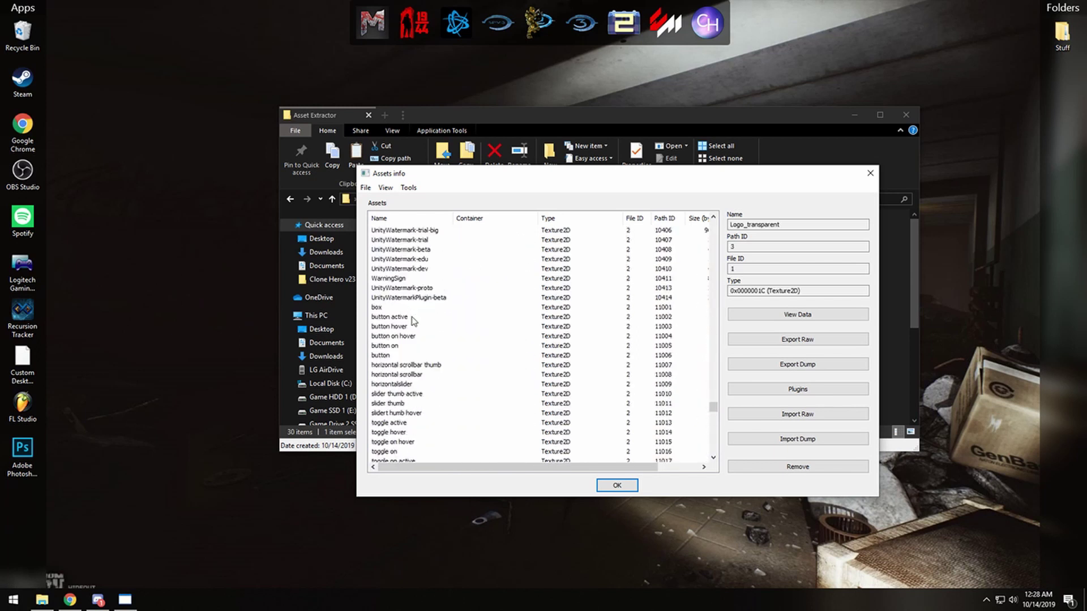
{"action": "left_click", "coordinate": [395, 308]}
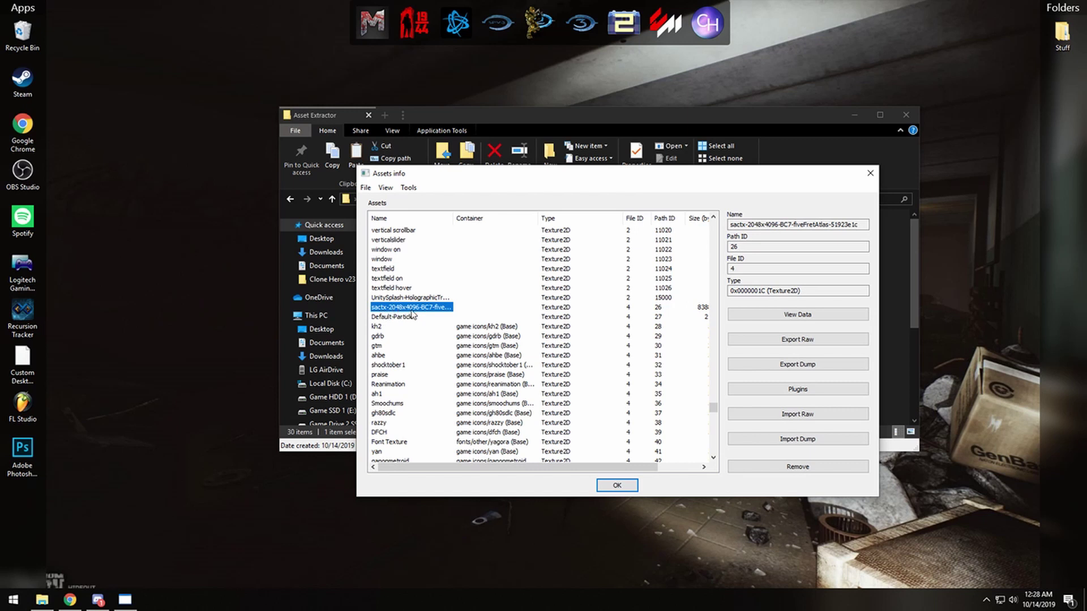
- Export the fiveFretAtlas texture as a PNG into Textures\Exported Textures, then close the Assets info window
{"action": "left_click", "coordinate": [767, 395]}
{"action": "left_click", "coordinate": [383, 228]}
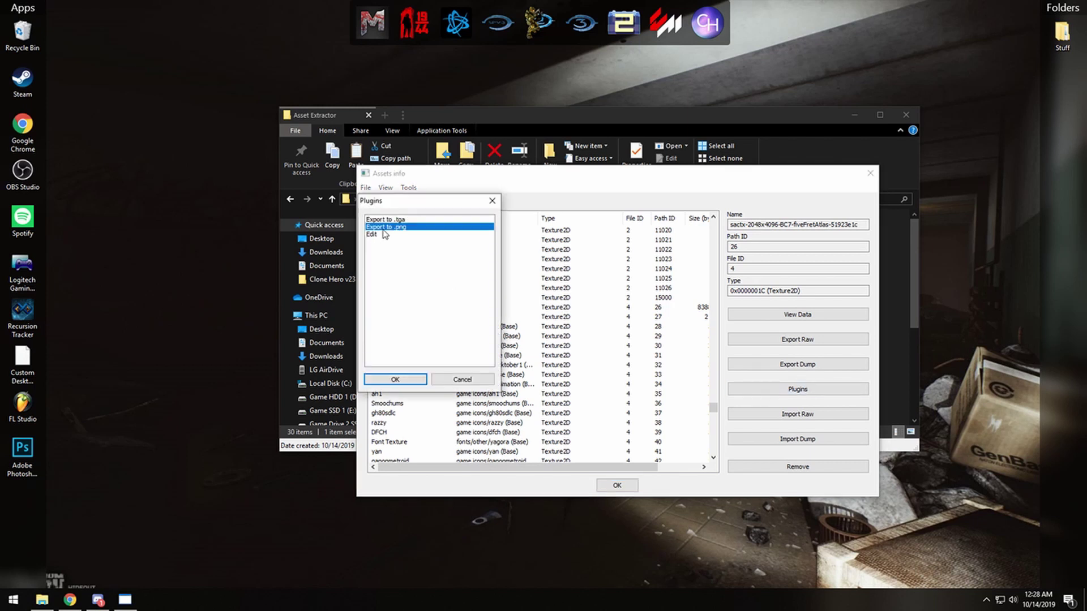
{"action": "left_click", "coordinate": [420, 378]}
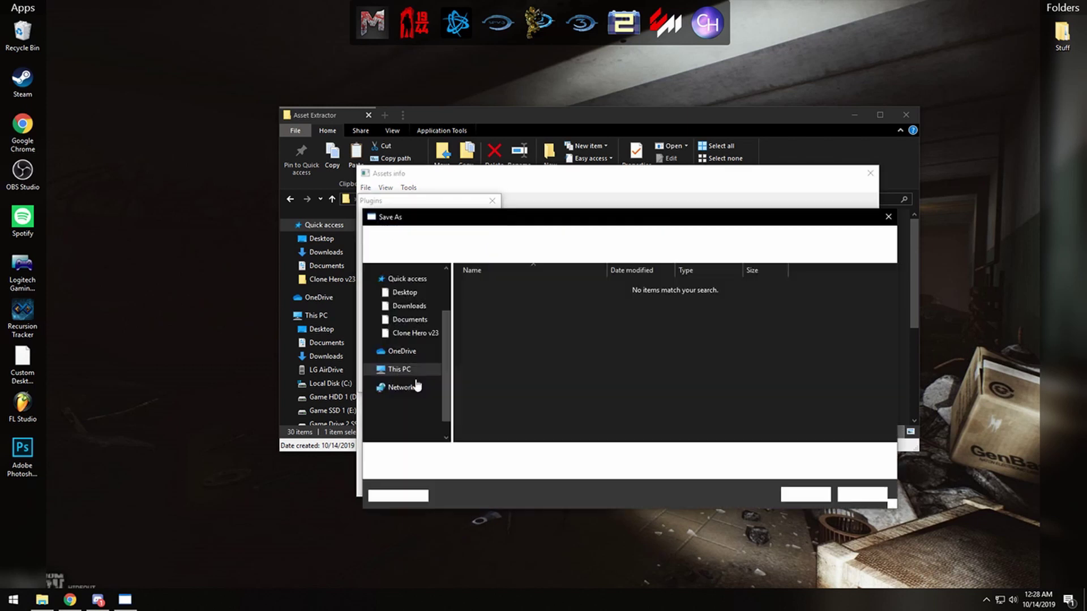
{"action": "left_click", "coordinate": [552, 235]}
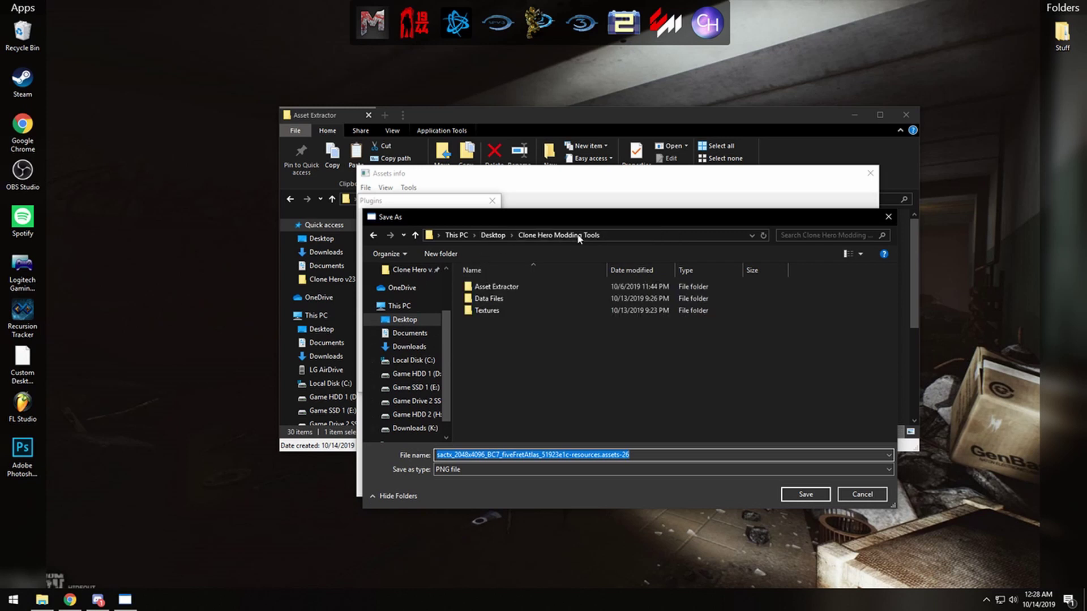
{"action": "double_click", "coordinate": [500, 310]}
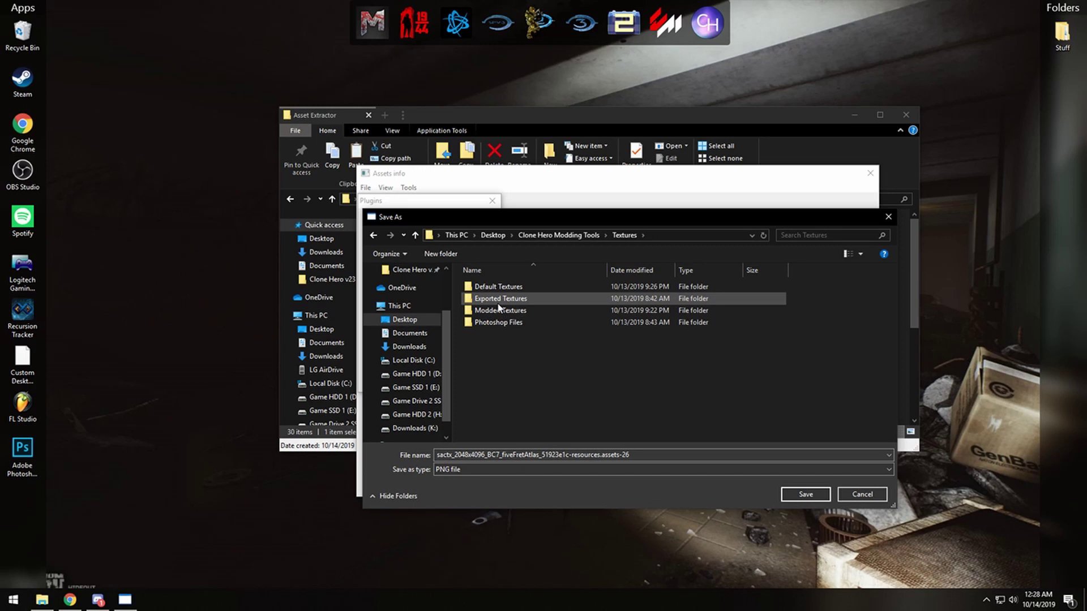
{"action": "double_click", "coordinate": [497, 300]}
{"action": "left_click", "coordinate": [805, 494]}
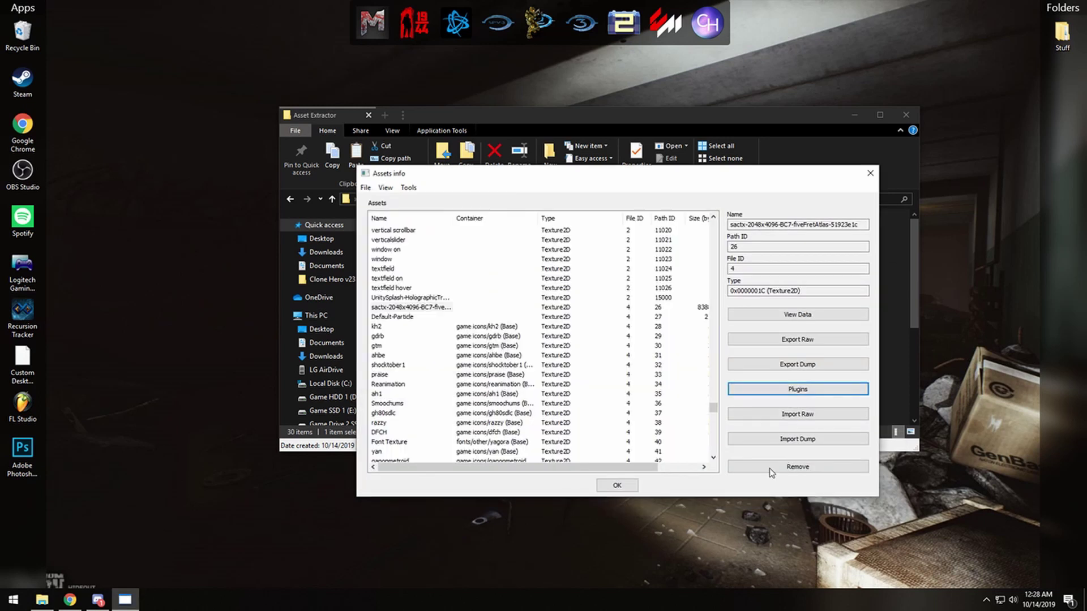
{"action": "left_click", "coordinate": [870, 173]}
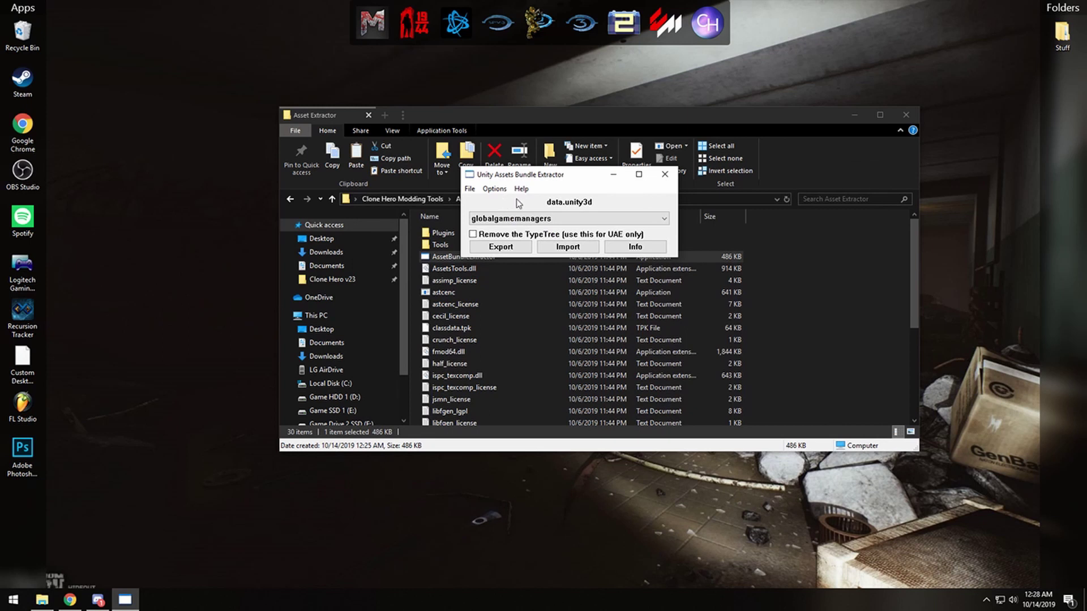
- Close the asset bundle extractor and browse to Textures\Exported Textures in File Explorer
{"action": "left_click", "coordinate": [665, 175]}
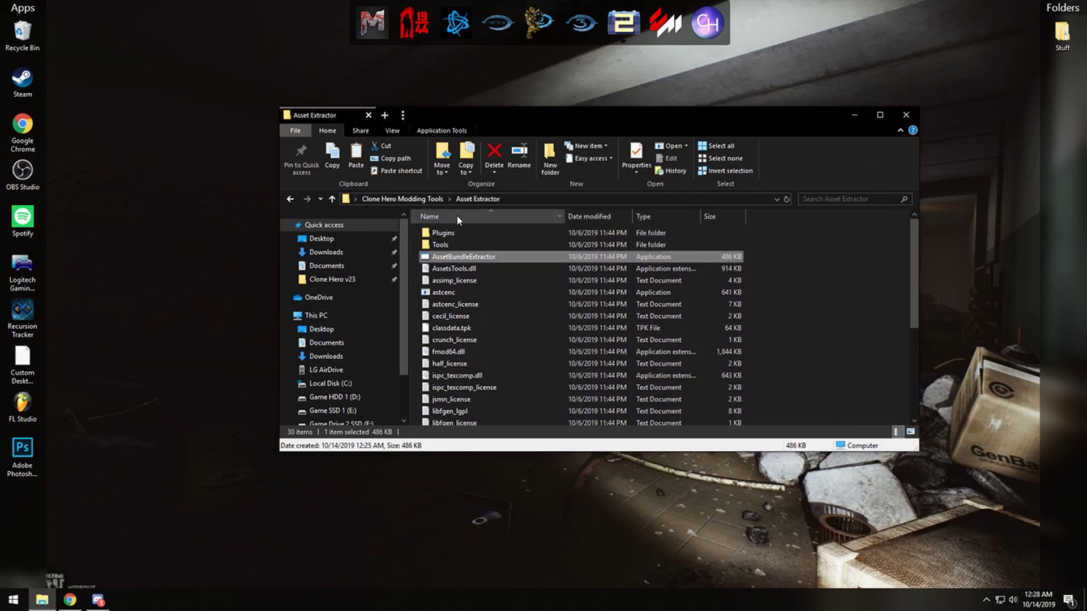
{"action": "left_click", "coordinate": [417, 199]}
{"action": "double_click", "coordinate": [447, 259]}
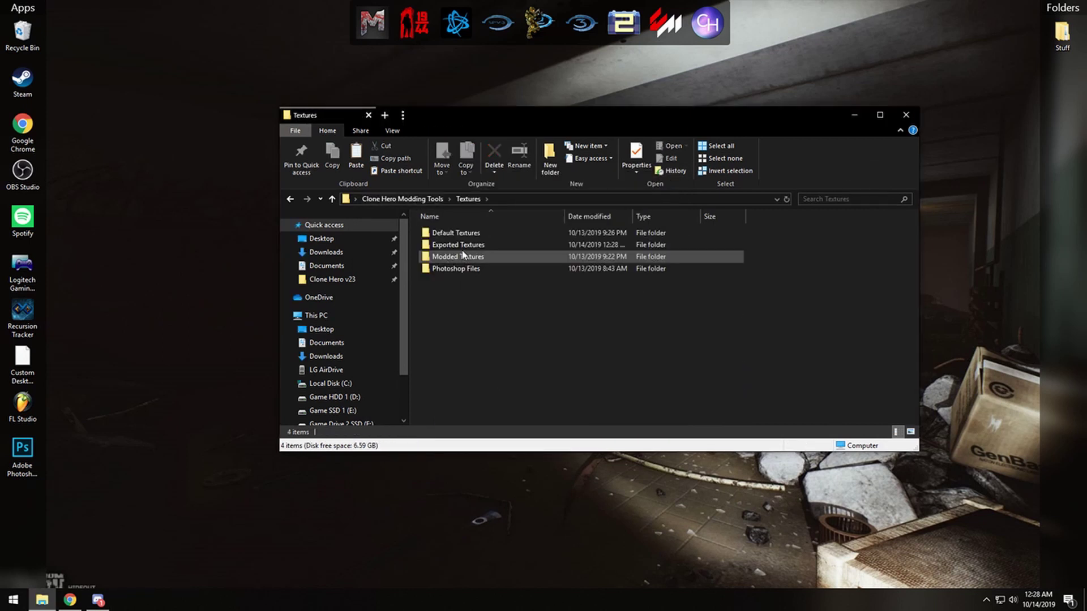
{"action": "double_click", "coordinate": [457, 247]}
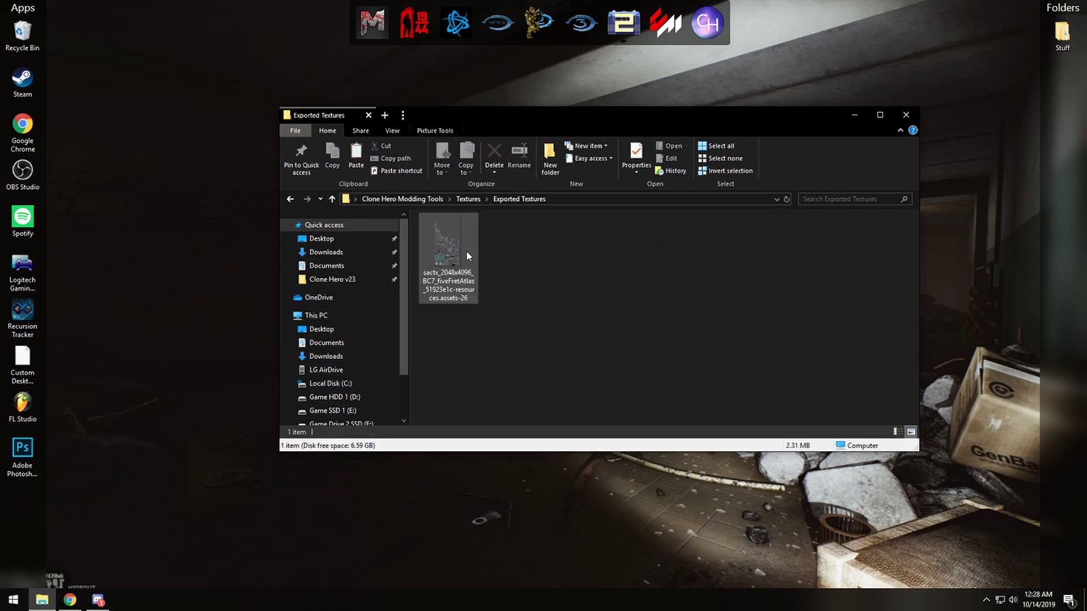
- Preview the 2048×4096 fiveFretAtlas PNG in Photos, then close the preview
{"action": "left_click", "coordinate": [465, 250]}
{"action": "double_click", "coordinate": [455, 252]}
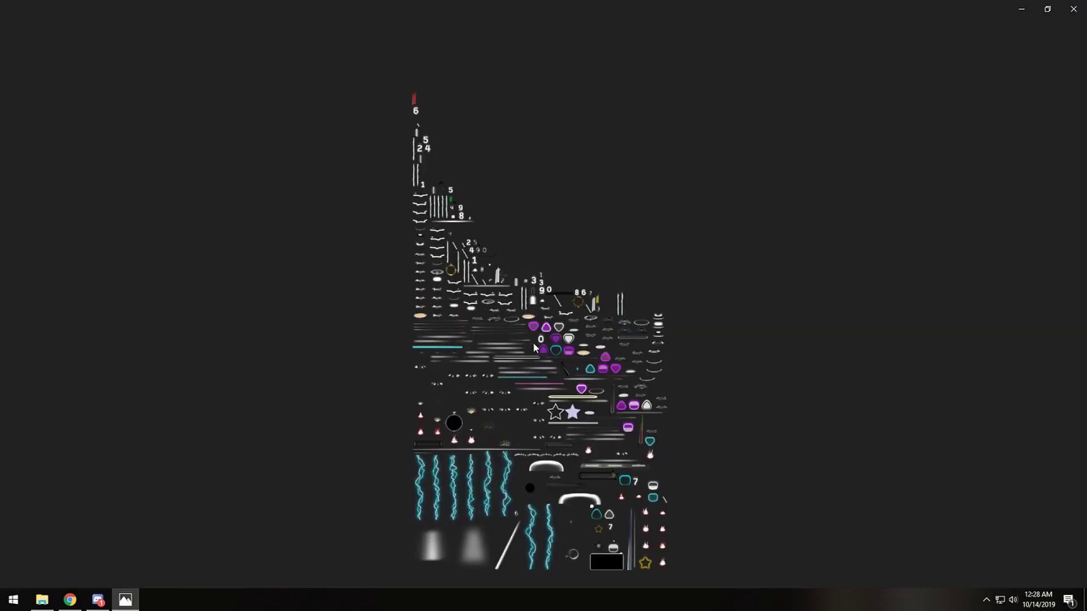
{"action": "left_click", "coordinate": [1073, 9]}
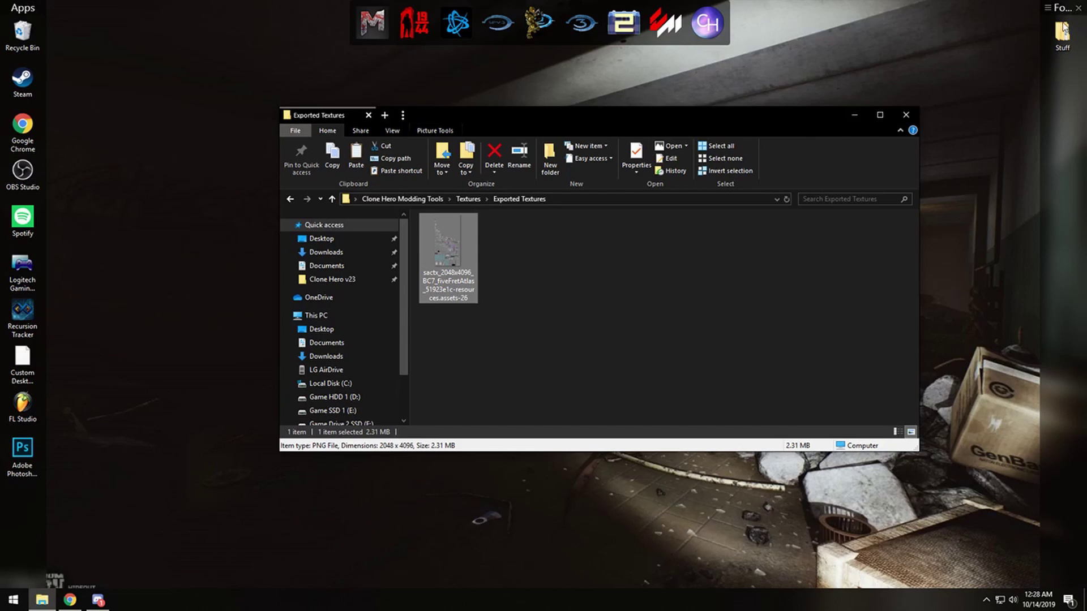
{"action": "left_click", "coordinate": [608, 263]}
- Launch Photoshop and drag the exported fiveFretAtlas PNG into it
{"action": "left_click", "coordinate": [26, 451]}
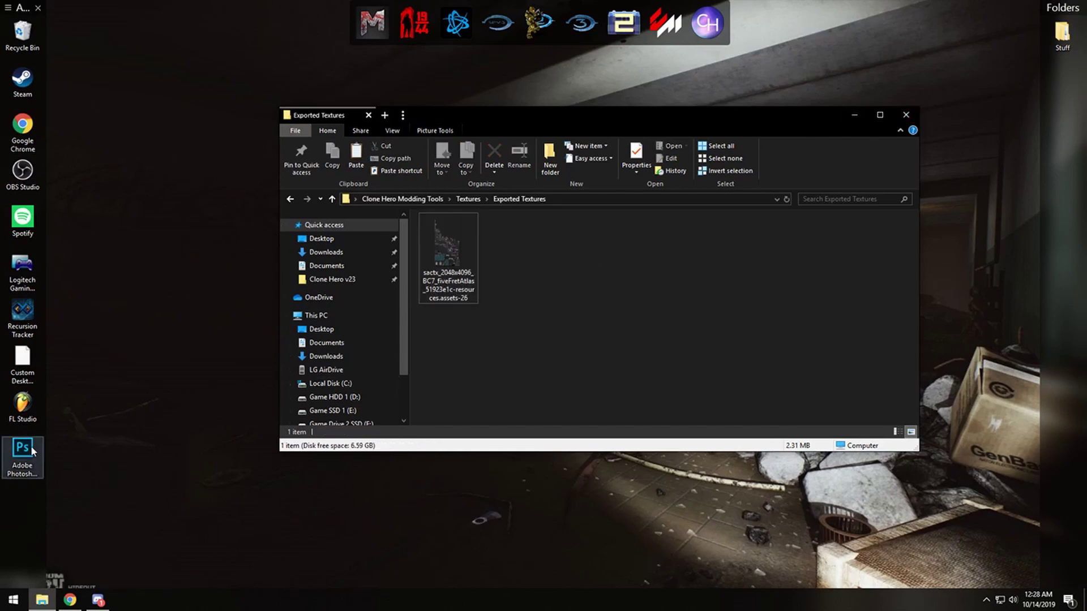
{"action": "double_click", "coordinate": [23, 451]}
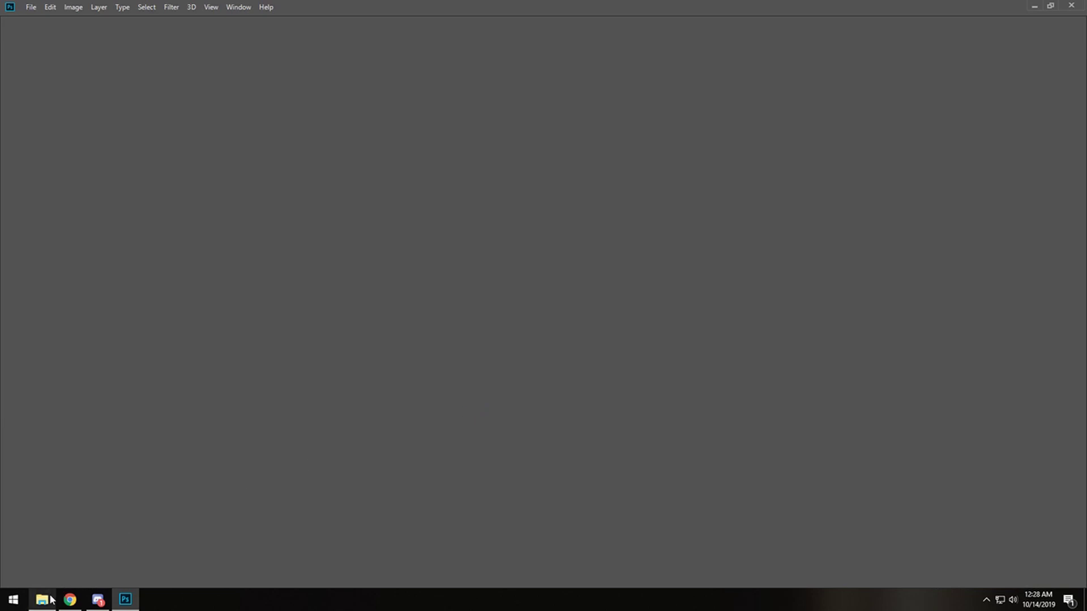
{"action": "left_click", "coordinate": [51, 599]}
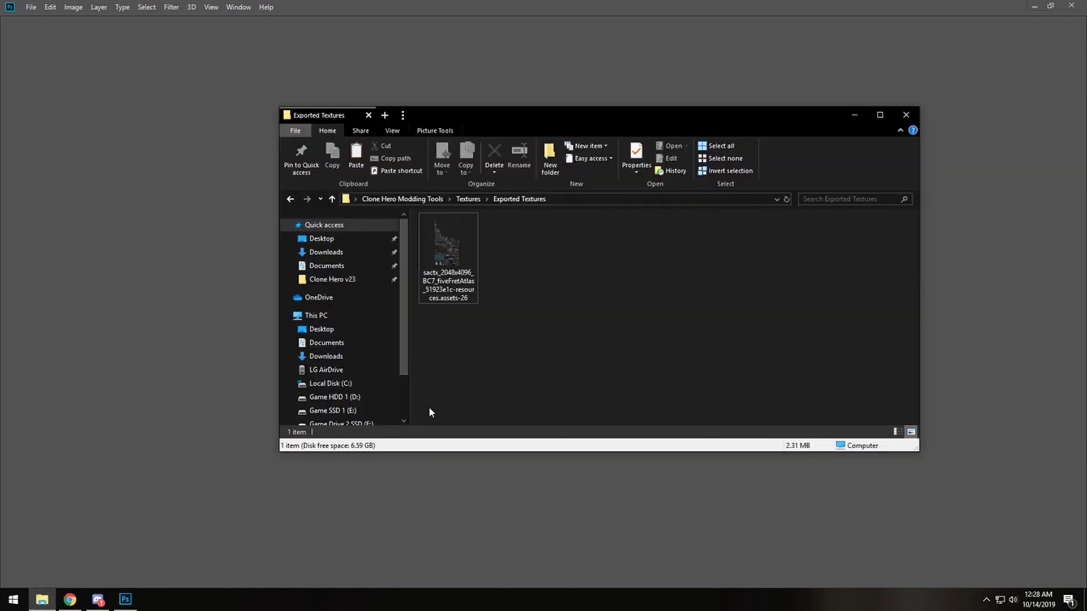
{"action": "left_click", "coordinate": [451, 256]}
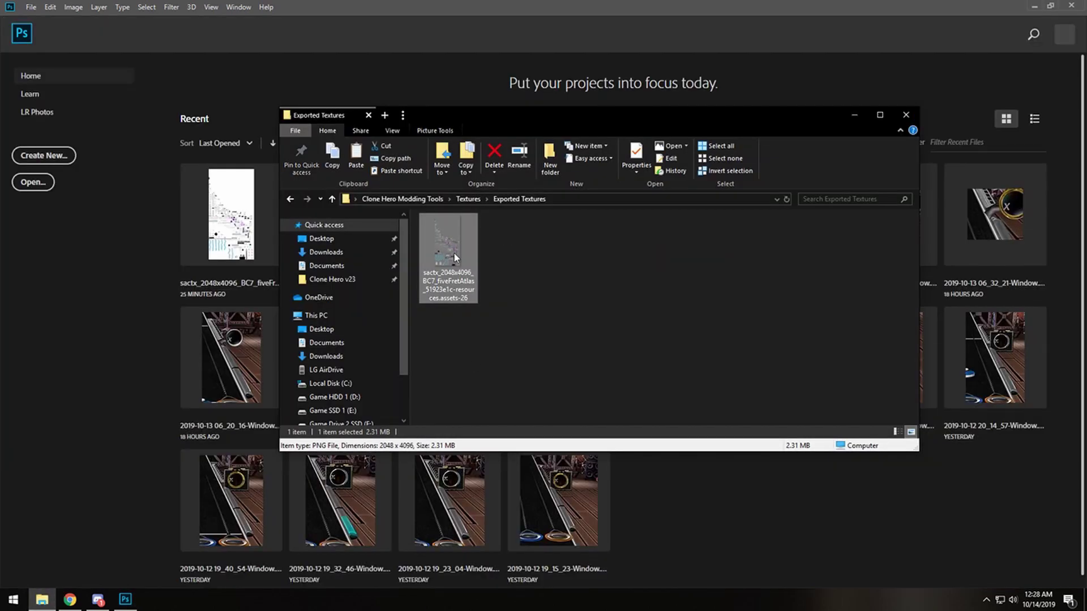
{"action": "left_click_drag", "start_coordinate": [454, 253], "coordinate": [458, 73]}
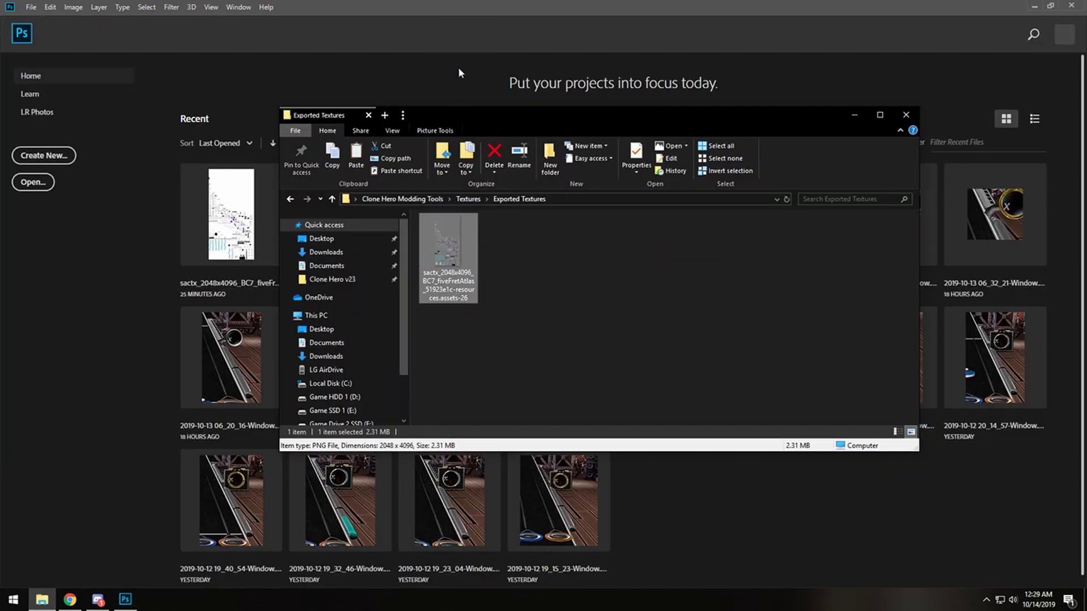
- Add a new empty Layer 2 and place it beneath Layer 1
{"action": "left_click", "coordinate": [850, 120]}
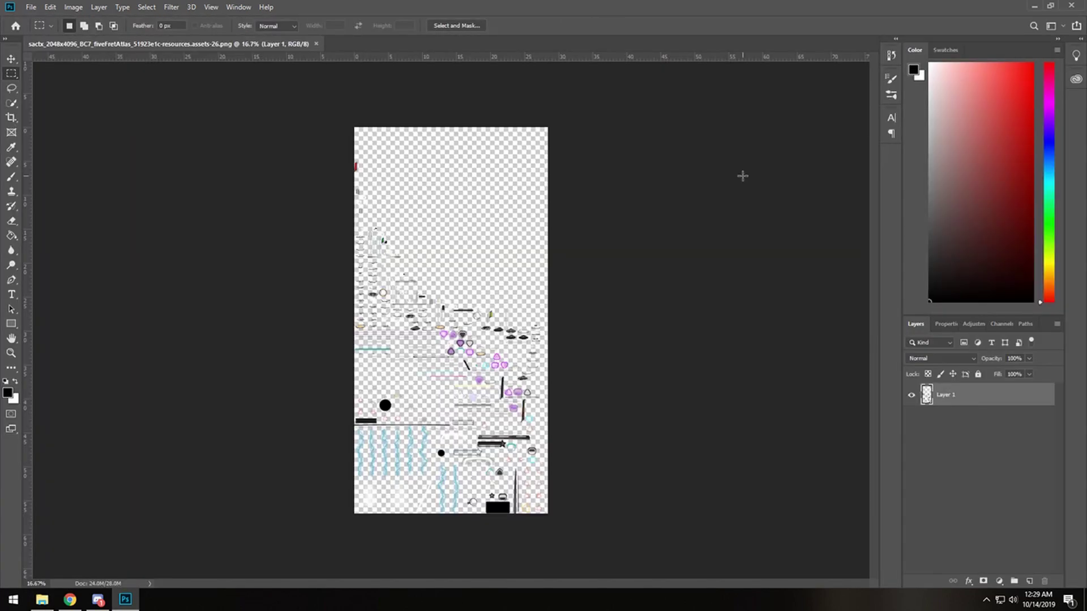
{"action": "left_click", "coordinate": [1031, 583]}
{"action": "left_click_drag", "start_coordinate": [957, 396], "coordinate": [959, 424]}
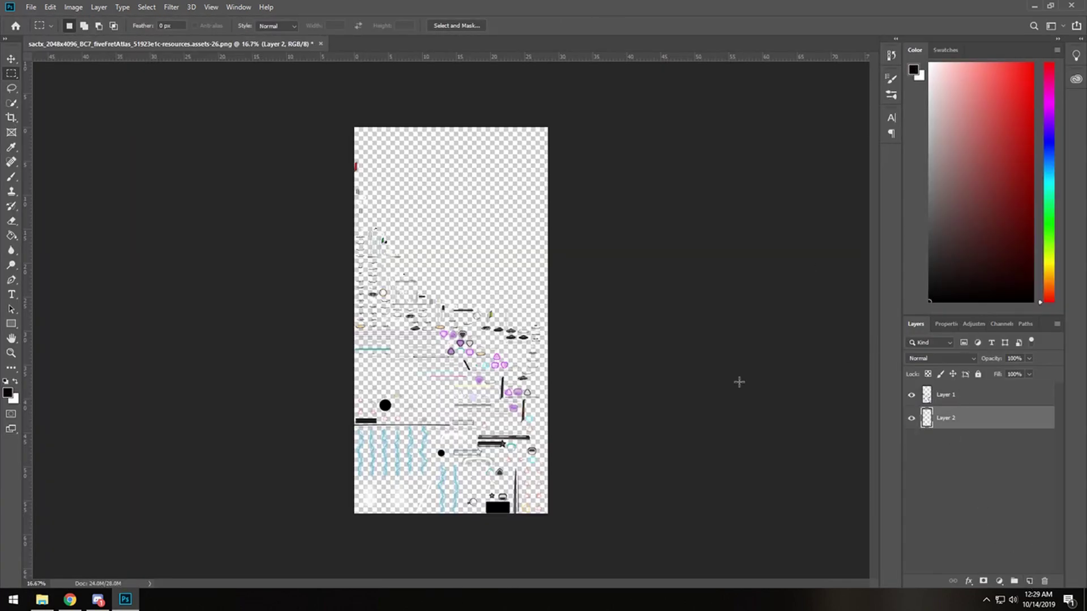
{"action": "left_click", "coordinate": [11, 235]}
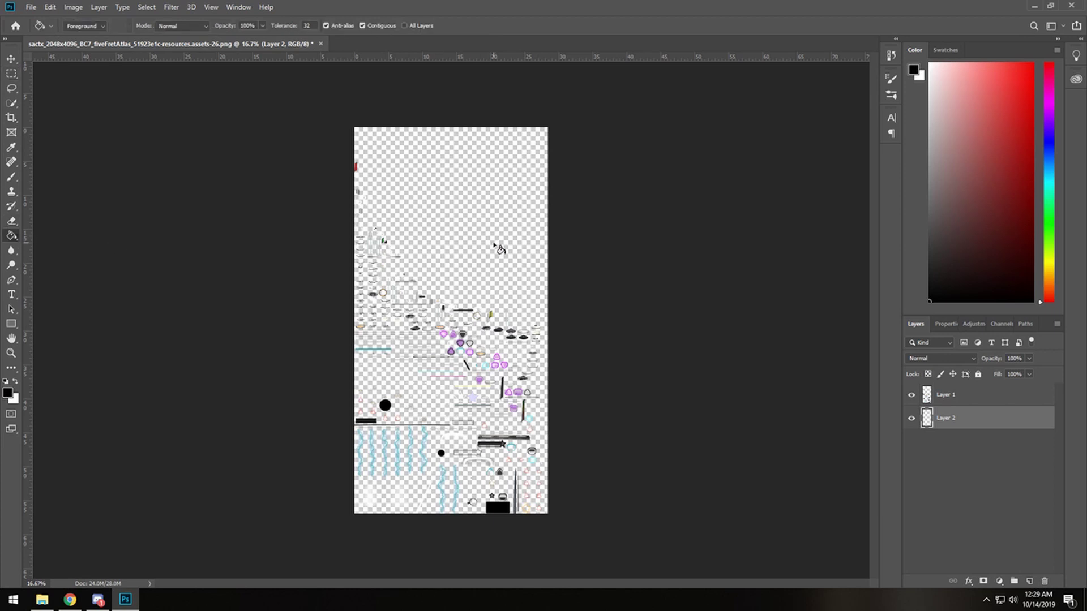
{"action": "left_click", "coordinate": [490, 326]}
{"action": "scroll", "coordinate": [436, 306], "scroll_direction": "up", "scroll_amount": 5, "text": "alt"}
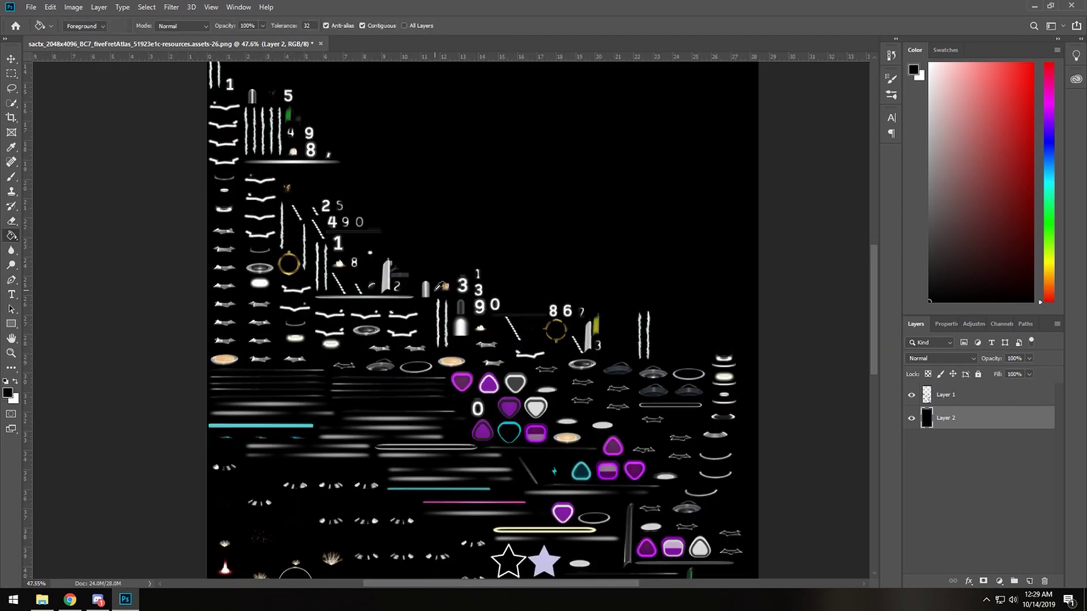
{"action": "scroll", "coordinate": [445, 300], "scroll_direction": "up", "scroll_amount": 3, "text": "alt"}
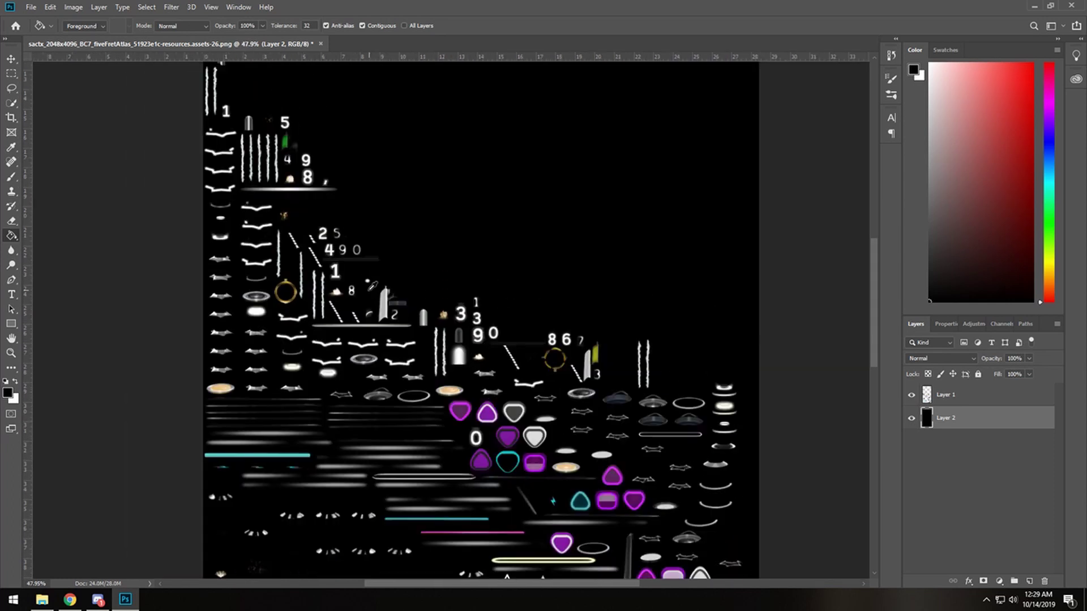
{"action": "scroll", "coordinate": [360, 280], "scroll_direction": "up", "scroll_amount": 9, "text": "alt"}
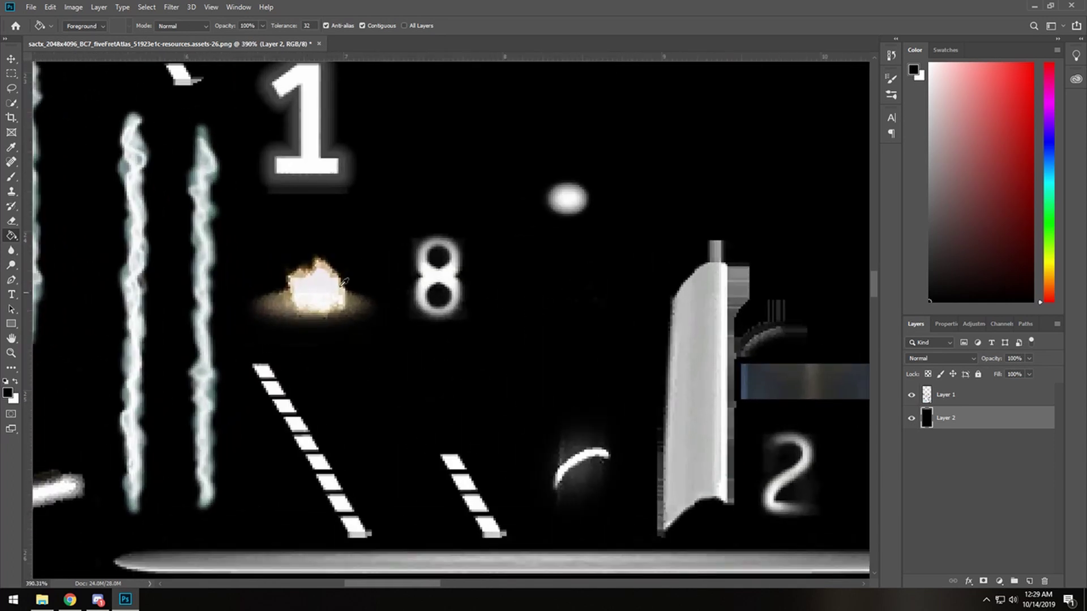
{"action": "scroll", "coordinate": [326, 304], "scroll_direction": "down", "scroll_amount": 6, "text": "alt"}
{"action": "scroll", "coordinate": [436, 321], "scroll_direction": "up", "scroll_amount": 7, "text": "alt"}
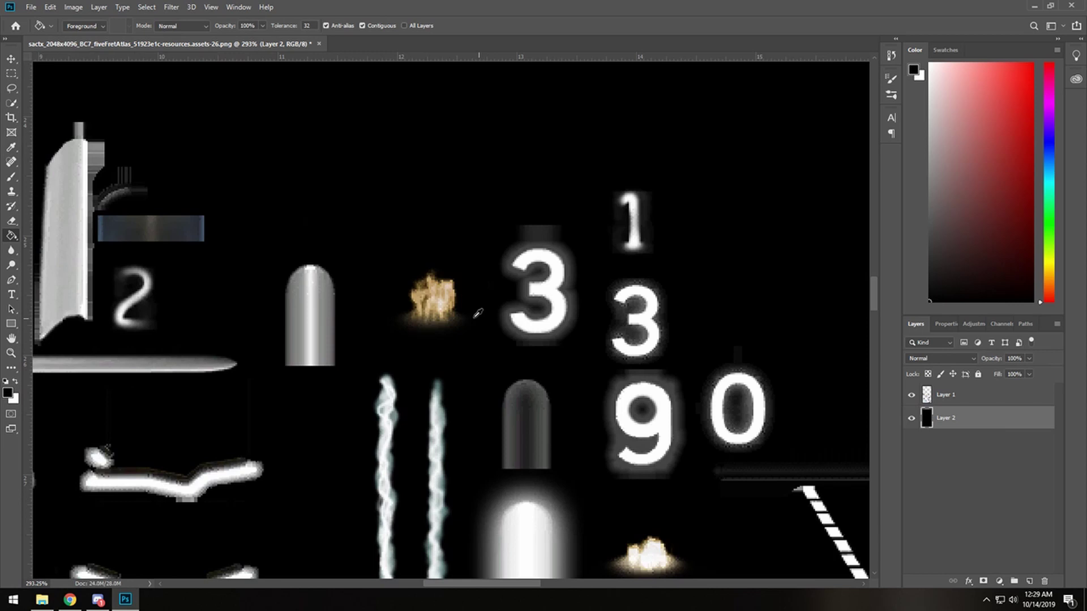
{"action": "scroll", "coordinate": [436, 321], "scroll_direction": "down", "scroll_amount": 4, "text": "alt"}
{"action": "scroll", "coordinate": [453, 334], "scroll_direction": "down", "scroll_amount": 1}
{"action": "scroll", "coordinate": [528, 378], "scroll_direction": "up", "scroll_amount": 6, "text": "alt"}
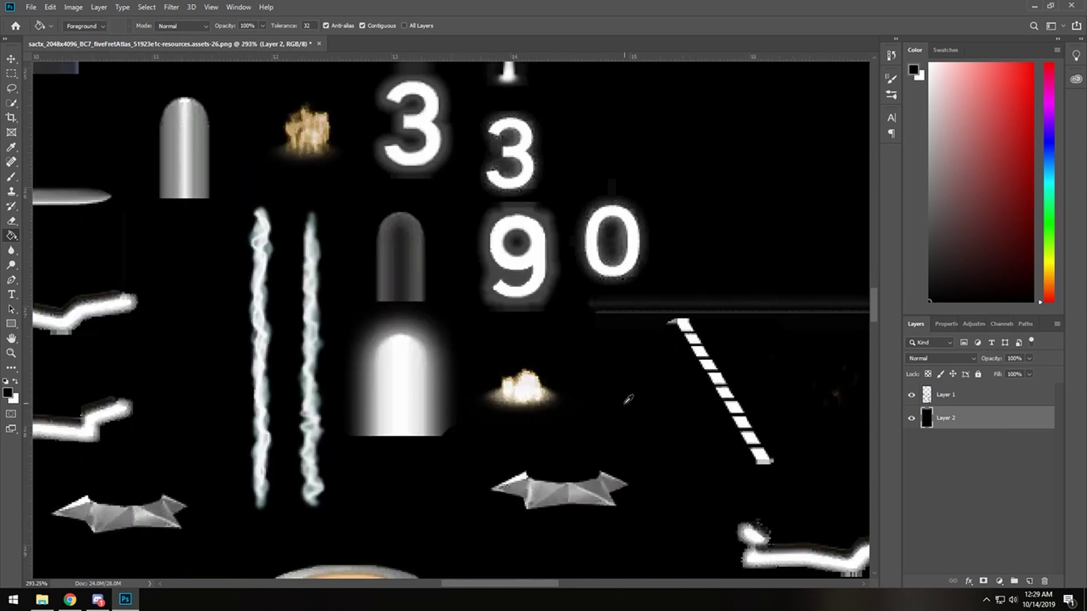
{"action": "scroll", "coordinate": [528, 377], "scroll_direction": "down", "scroll_amount": 3, "text": "alt"}
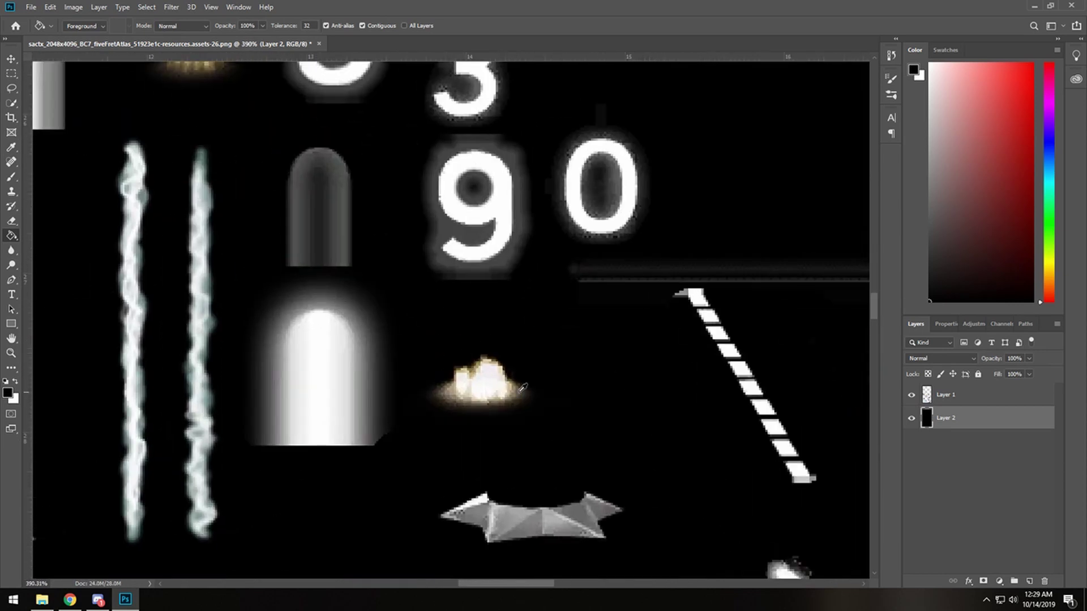
{"action": "scroll", "coordinate": [523, 387], "scroll_direction": "down", "scroll_amount": 10, "text": "alt"}
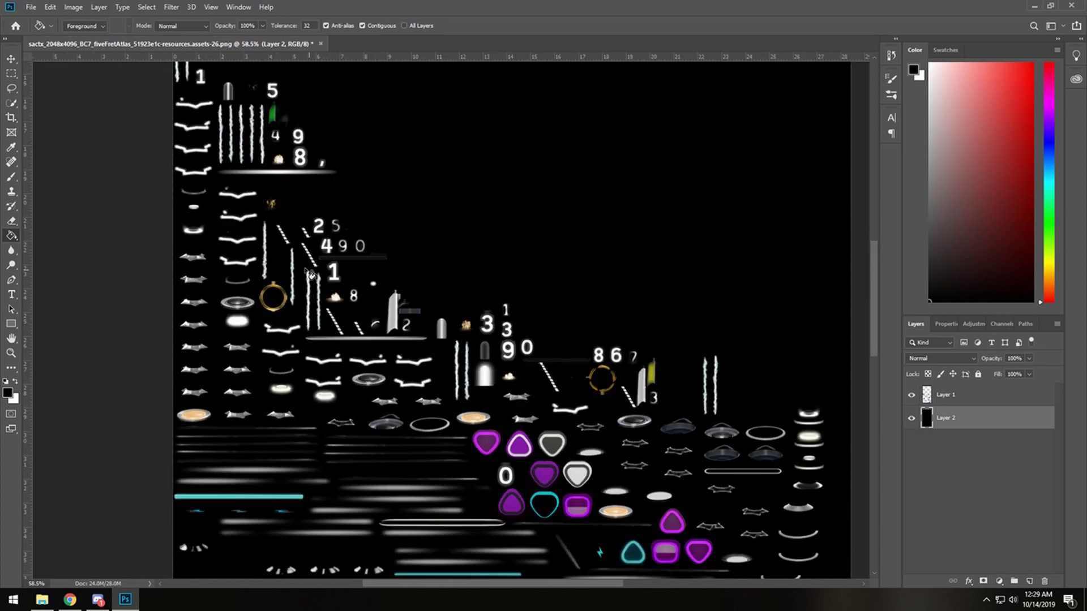
{"action": "scroll", "coordinate": [310, 274], "scroll_direction": "up", "scroll_amount": 2}
{"action": "scroll", "coordinate": [300, 289], "scroll_direction": "up", "scroll_amount": 5, "text": "alt"}
{"action": "scroll", "coordinate": [293, 306], "scroll_direction": "down", "scroll_amount": 4, "text": "alt"}
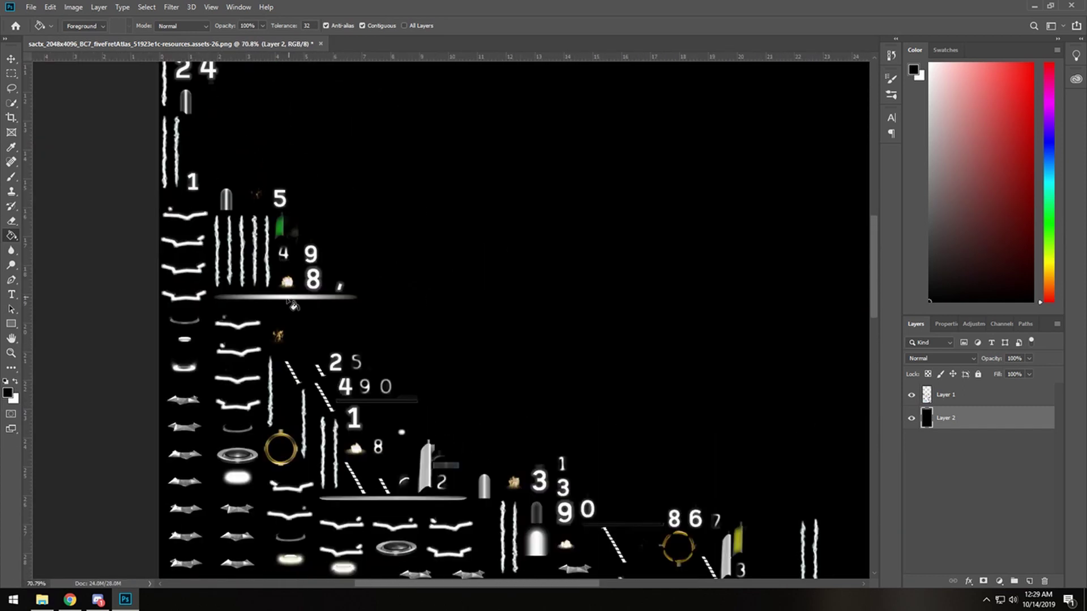
{"action": "scroll", "coordinate": [292, 305], "scroll_direction": "down", "scroll_amount": 3}
{"action": "scroll", "coordinate": [196, 164], "scroll_direction": "up", "scroll_amount": 5, "text": "alt"}
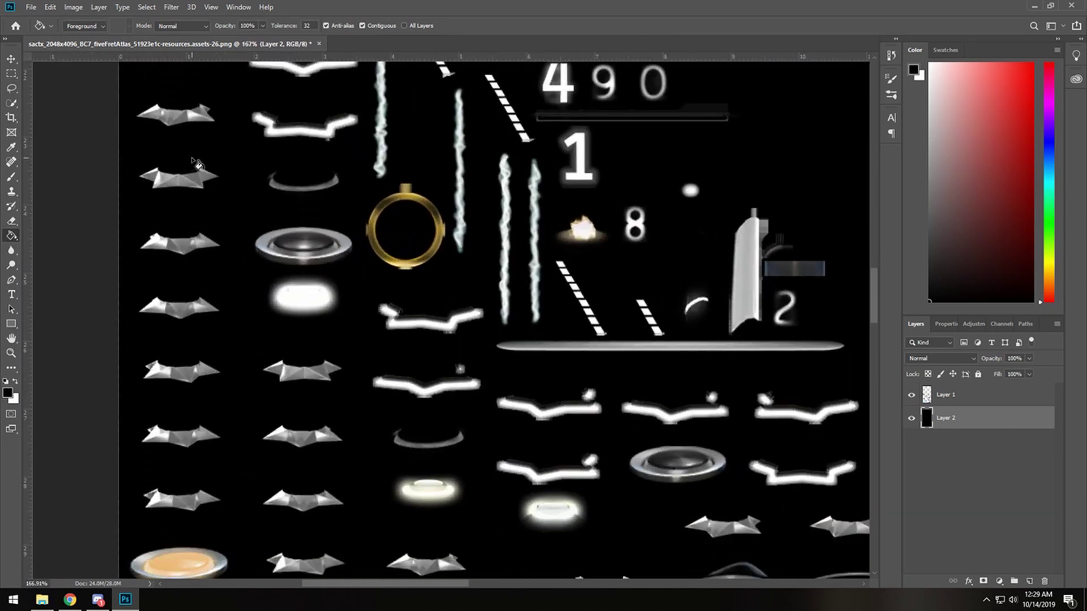
{"action": "scroll", "coordinate": [206, 442], "scroll_direction": "down", "scroll_amount": 2}
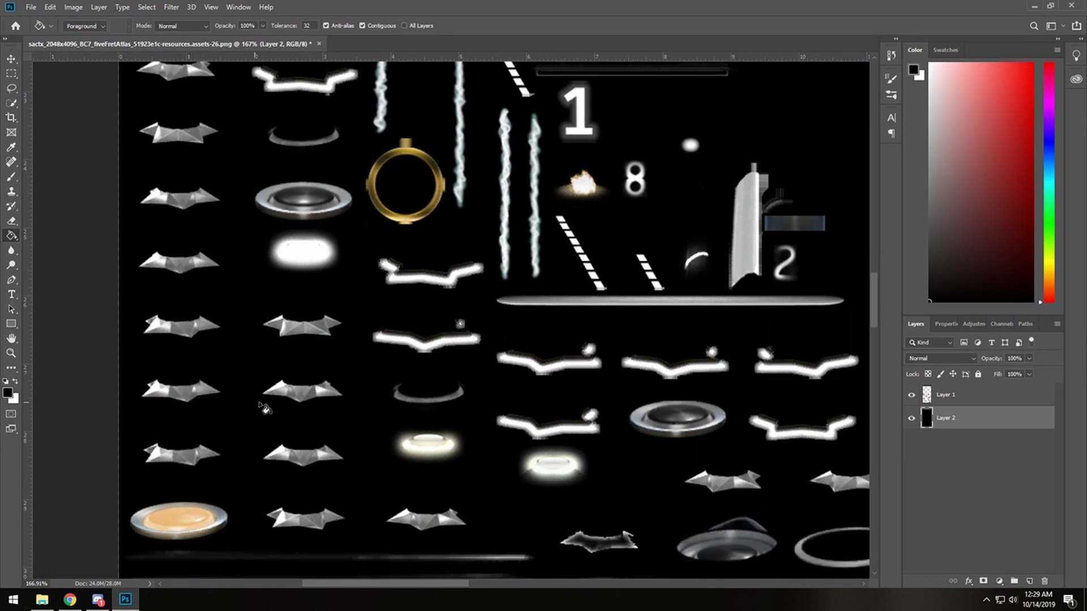
{"action": "scroll", "coordinate": [401, 391], "scroll_direction": "down", "scroll_amount": 4, "text": "alt"}
{"action": "scroll", "coordinate": [568, 408], "scroll_direction": "down", "scroll_amount": 1, "text": "alt"}
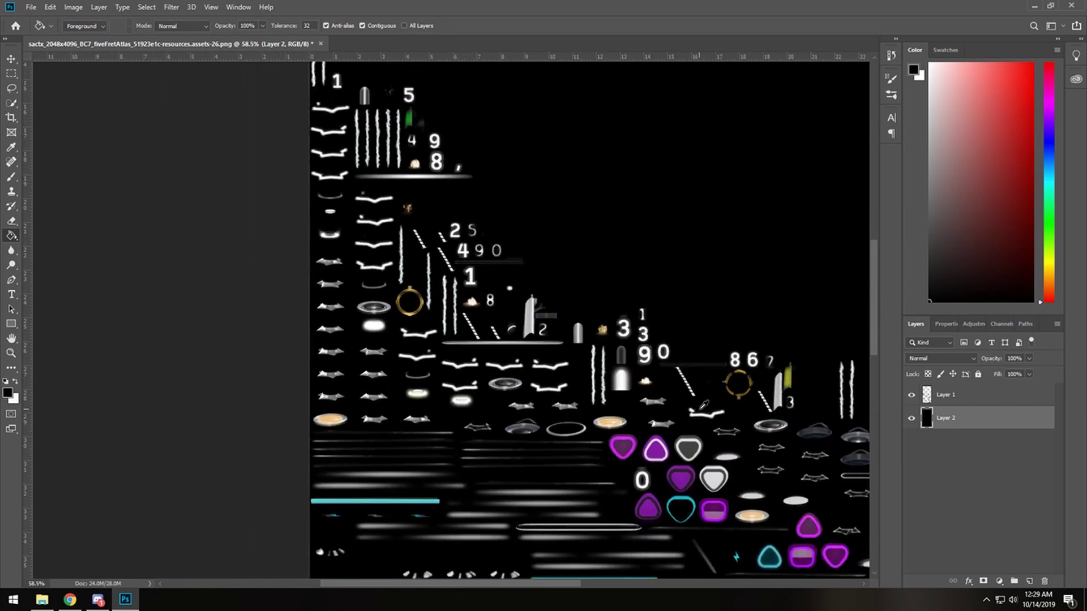
{"action": "scroll", "coordinate": [702, 382], "scroll_direction": "up", "scroll_amount": 6, "text": "alt"}
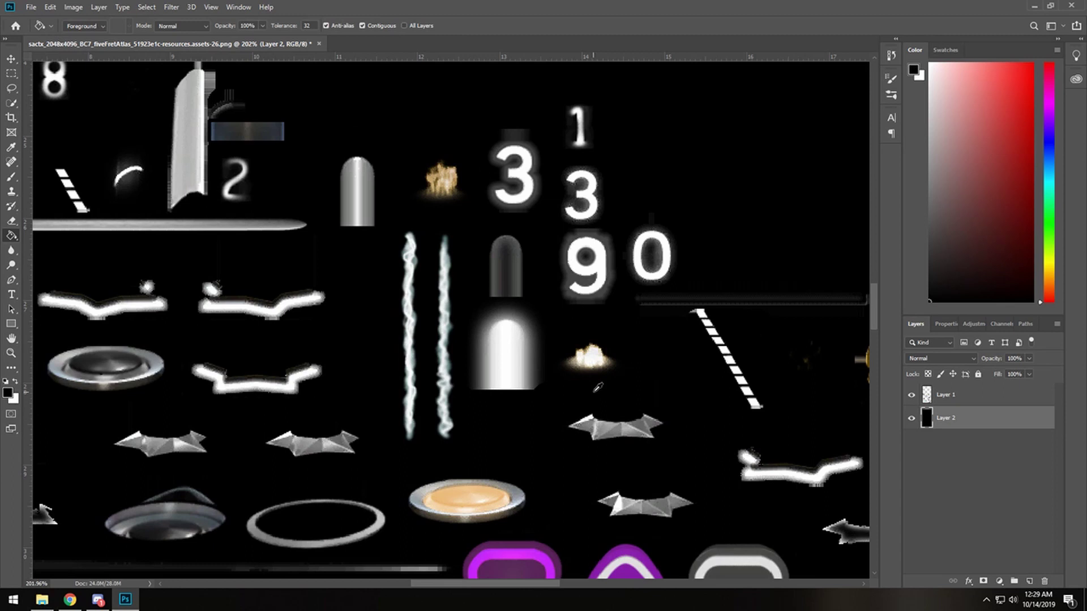
{"action": "scroll", "coordinate": [616, 374], "scroll_direction": "up", "scroll_amount": 2, "text": "alt"}
{"action": "scroll", "coordinate": [645, 368], "scroll_direction": "down", "scroll_amount": 1, "text": "alt"}
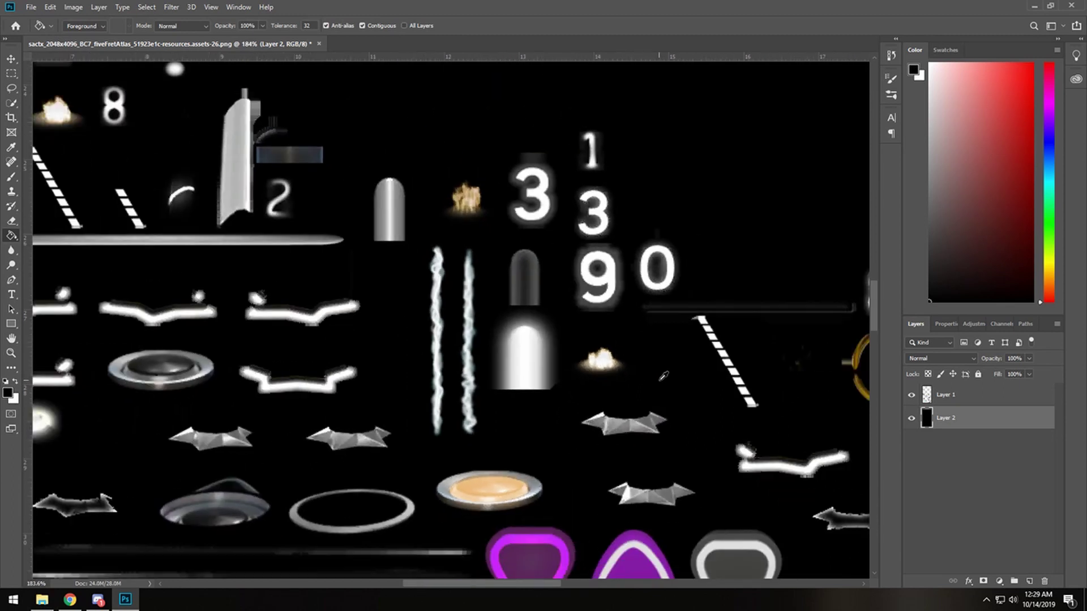
{"action": "scroll", "coordinate": [634, 371], "scroll_direction": "up", "scroll_amount": 2, "text": "alt"}
{"action": "scroll", "coordinate": [565, 357], "scroll_direction": "down", "scroll_amount": 6, "text": "alt"}
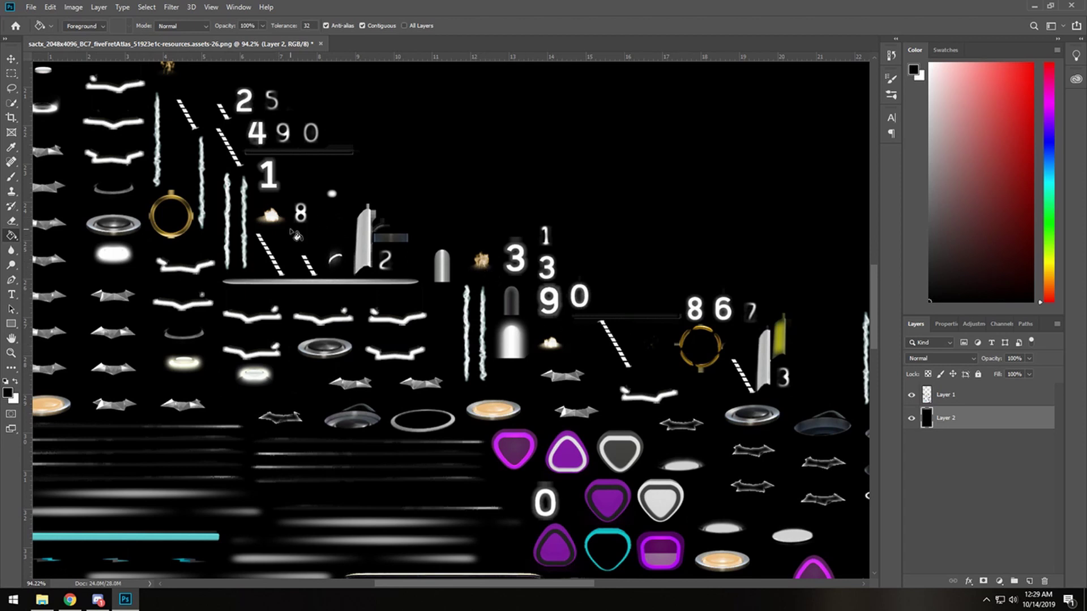
{"action": "scroll", "coordinate": [606, 359], "scroll_direction": "down", "scroll_amount": 1, "text": "alt"}
{"action": "scroll", "coordinate": [648, 363], "scroll_direction": "up", "scroll_amount": 2, "text": "alt"}
{"action": "scroll", "coordinate": [640, 354], "scroll_direction": "up", "scroll_amount": 3, "text": "alt"}
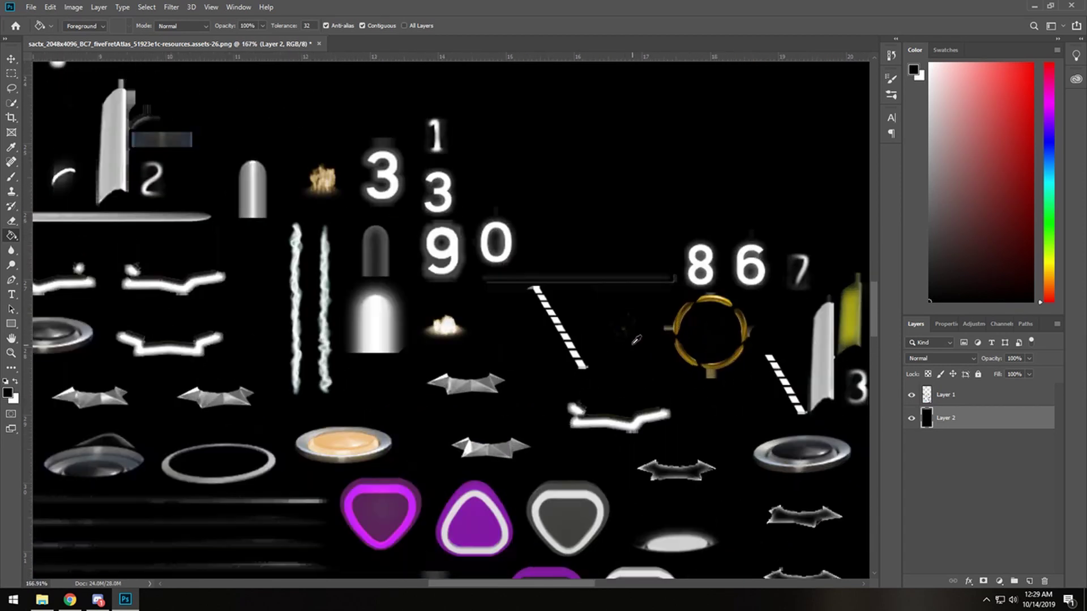
{"action": "scroll", "coordinate": [306, 297], "scroll_direction": "down", "scroll_amount": 2, "text": "alt"}
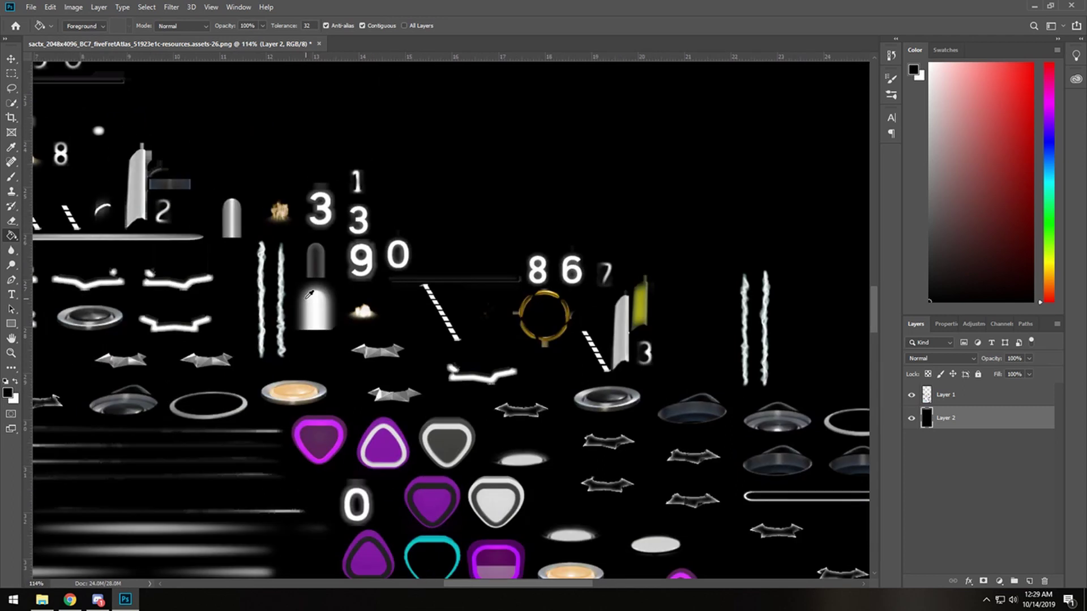
{"action": "scroll", "coordinate": [169, 261], "scroll_direction": "up", "scroll_amount": 1}
{"action": "scroll", "coordinate": [85, 217], "scroll_direction": "up", "scroll_amount": 3, "text": "alt"}
{"action": "scroll", "coordinate": [85, 217], "scroll_direction": "up", "scroll_amount": 2, "text": "alt"}
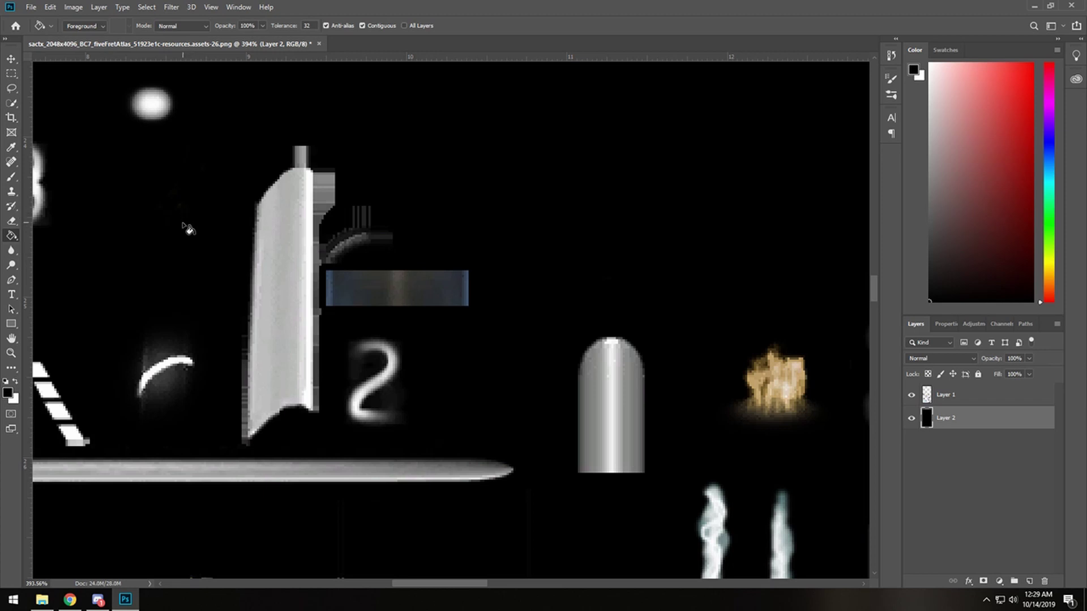
{"action": "scroll", "coordinate": [290, 453], "scroll_direction": "down", "scroll_amount": 10, "text": "alt"}
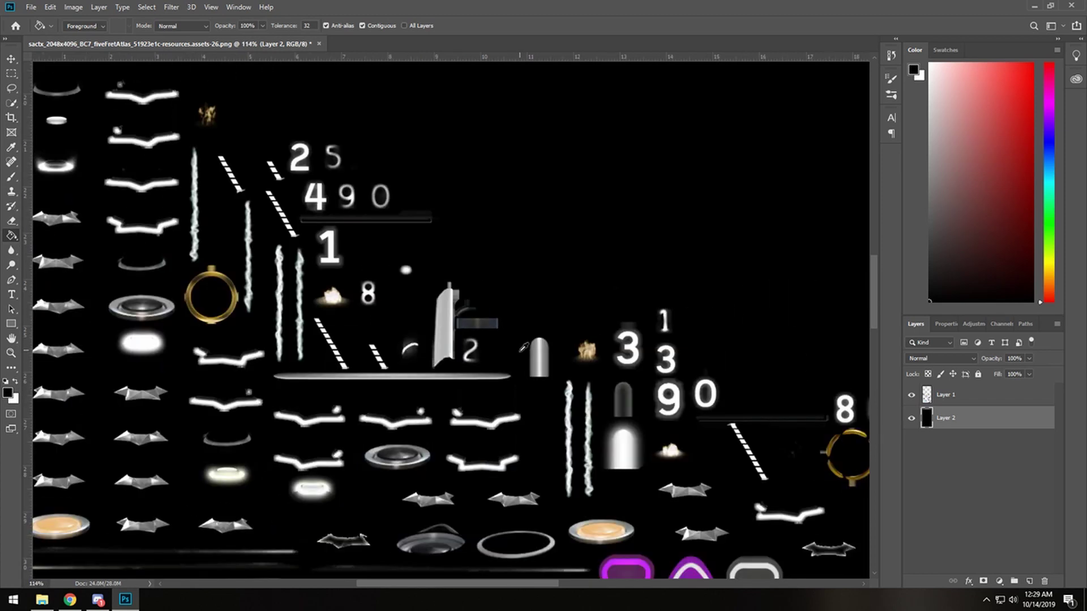
{"action": "scroll", "coordinate": [617, 386], "scroll_direction": "down", "scroll_amount": 2, "text": "alt"}
{"action": "scroll", "coordinate": [534, 374], "scroll_direction": "up", "scroll_amount": 3, "text": "alt"}
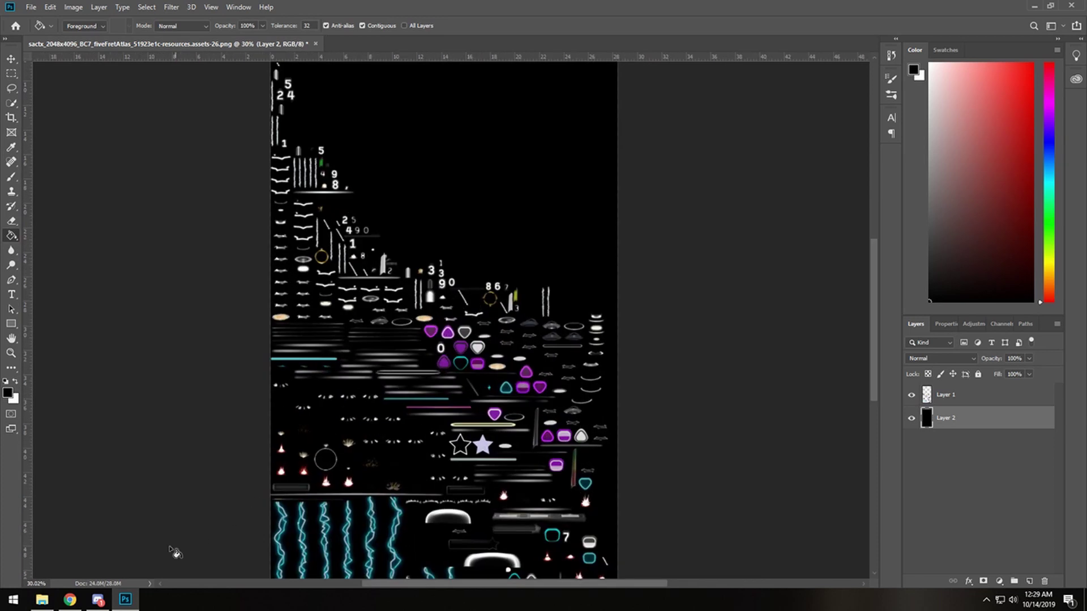
{"action": "left_click", "coordinate": [100, 601]}
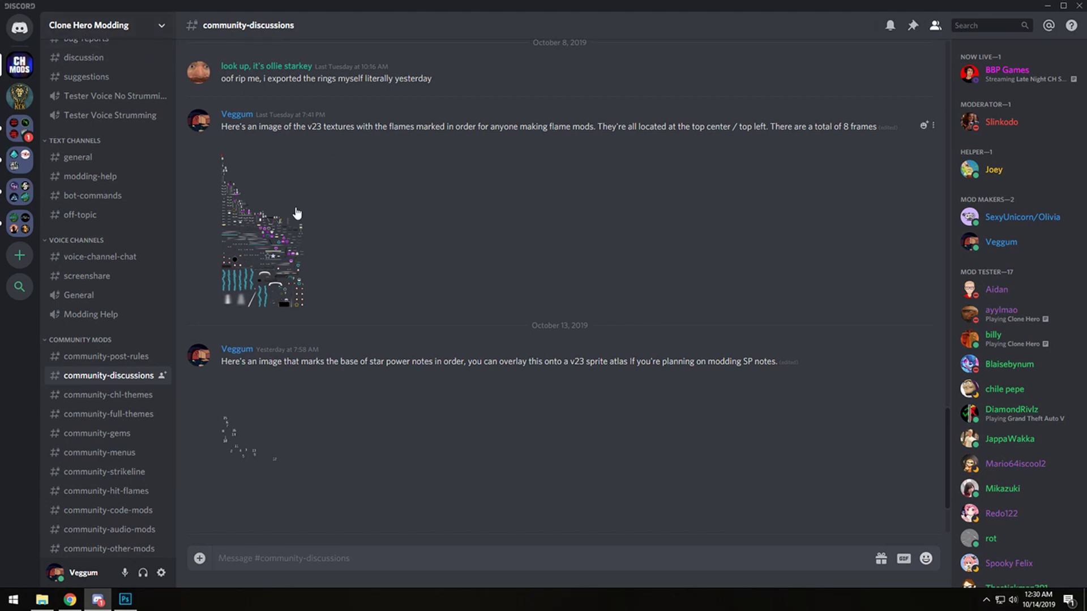
{"action": "left_click", "coordinate": [274, 262]}
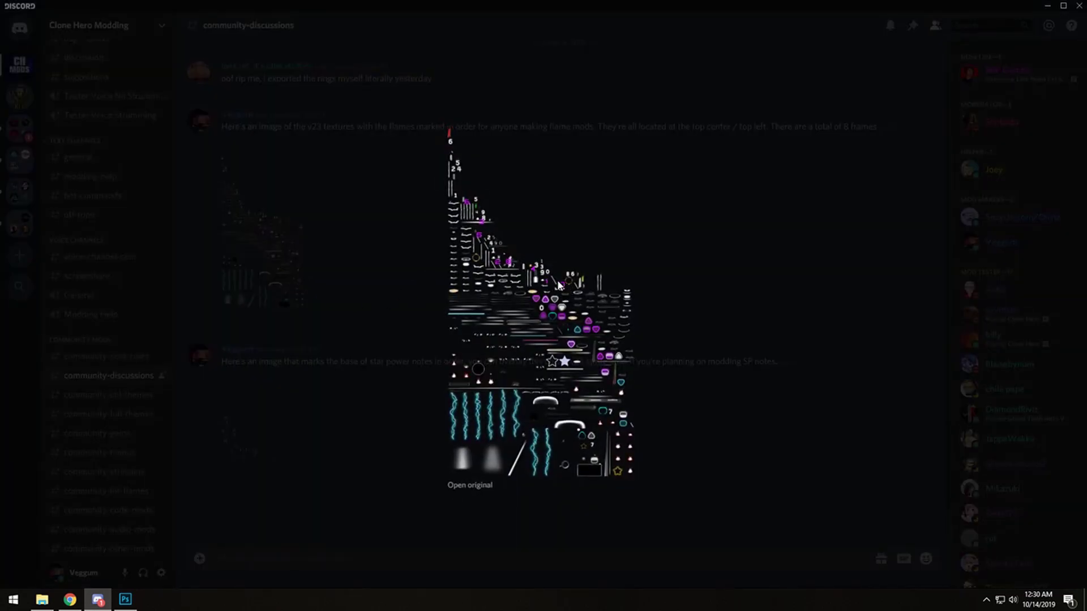
{"action": "left_click", "coordinate": [380, 310]}
{"action": "left_click", "coordinate": [249, 412]}
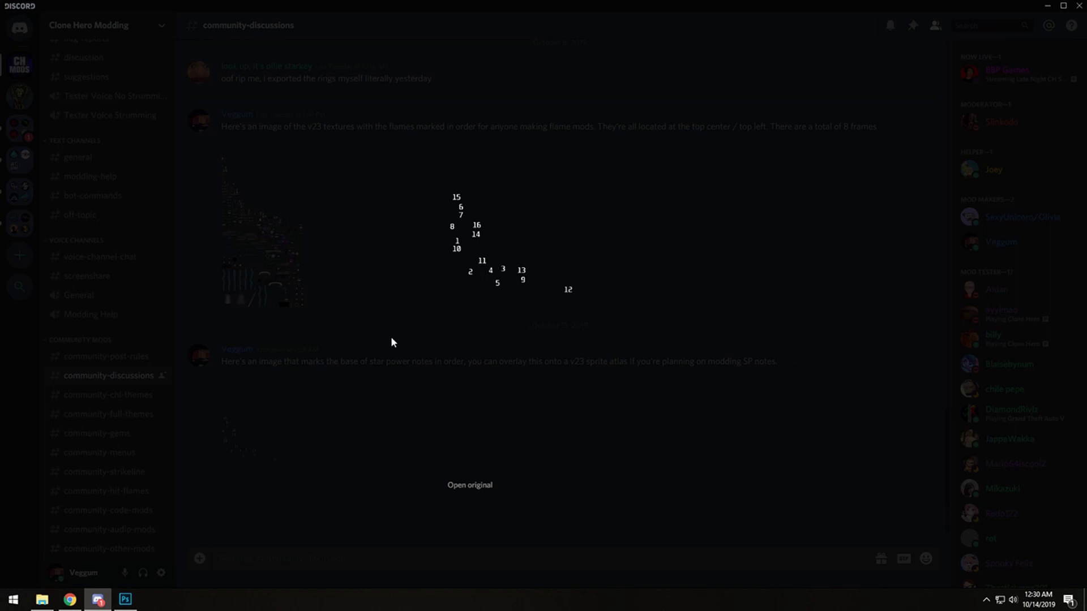
{"action": "left_click", "coordinate": [324, 396]}
- Zoom around the fiveFretAtlas sprites, then choose the Rectangular Marquee tool
{"action": "left_click", "coordinate": [125, 599]}
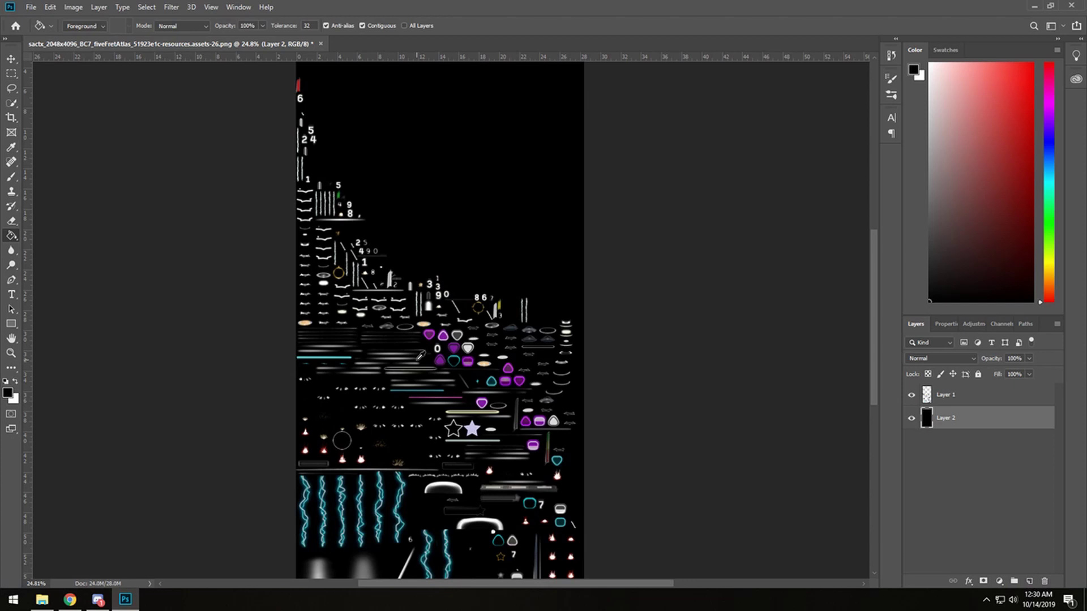
{"action": "scroll", "coordinate": [420, 355], "scroll_direction": "down", "scroll_amount": 1, "text": "alt"}
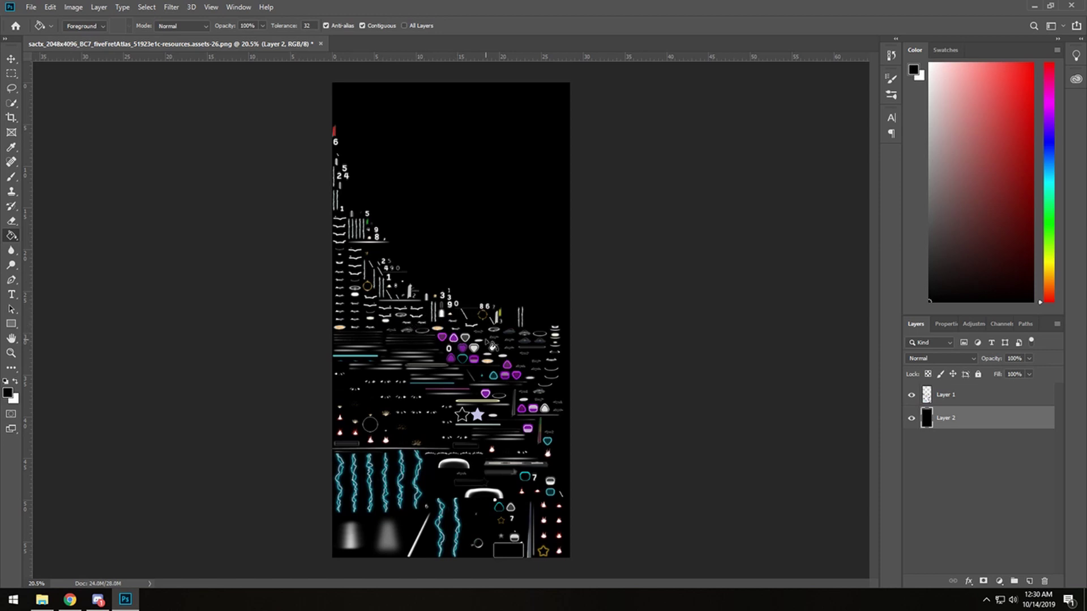
{"action": "scroll", "coordinate": [474, 344], "scroll_direction": "up", "scroll_amount": 2, "text": "alt"}
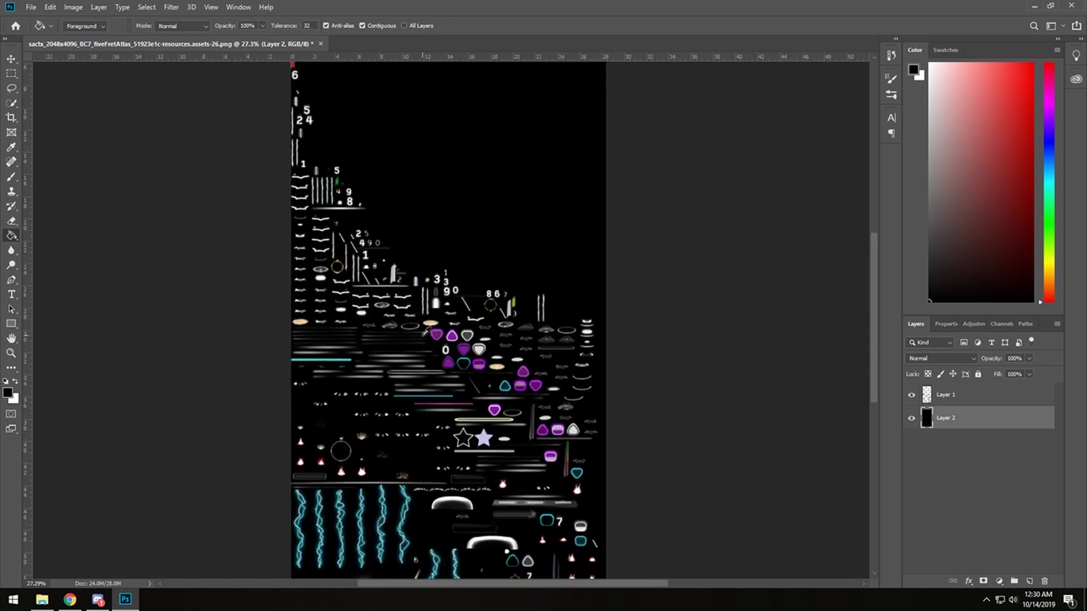
{"action": "scroll", "coordinate": [426, 331], "scroll_direction": "up", "scroll_amount": 4, "text": "alt"}
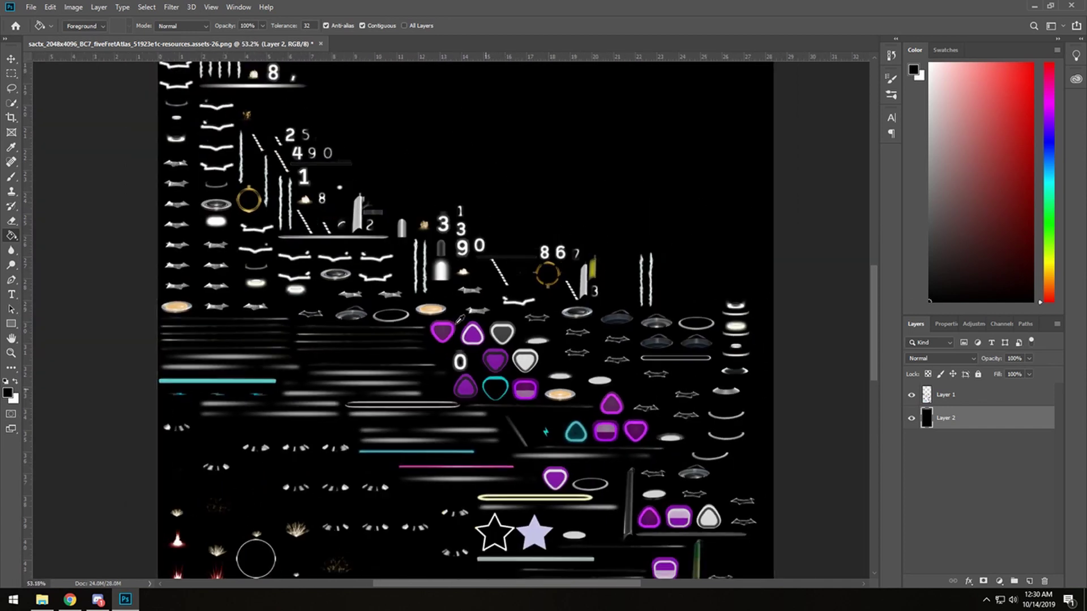
{"action": "scroll", "coordinate": [459, 319], "scroll_direction": "down", "scroll_amount": 1, "text": "alt"}
{"action": "scroll", "coordinate": [455, 340], "scroll_direction": "up", "scroll_amount": 1, "text": "alt"}
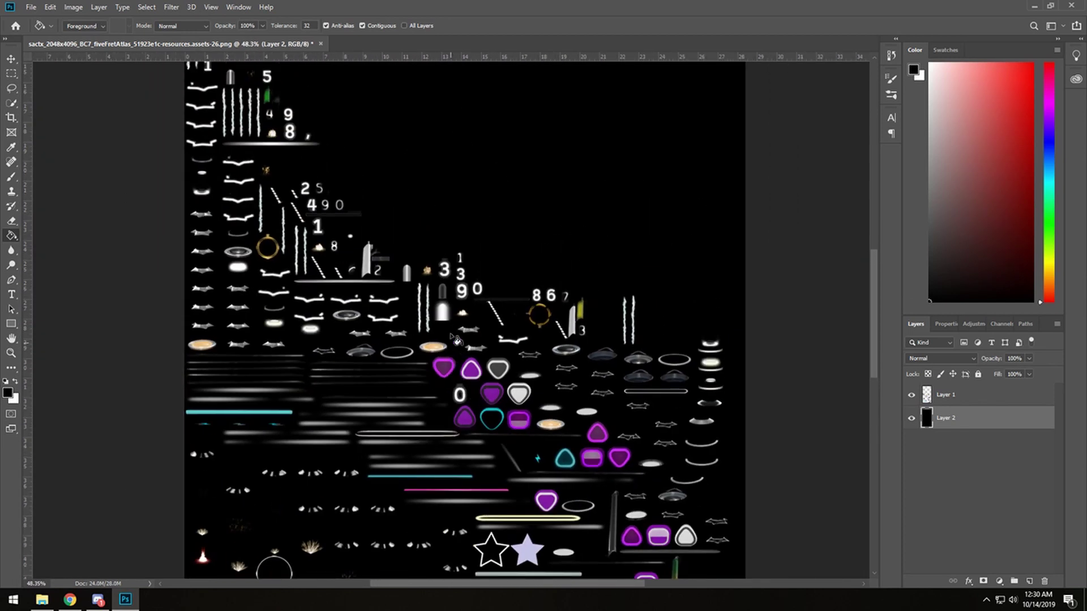
{"action": "scroll", "coordinate": [455, 339], "scroll_direction": "up", "scroll_amount": 3}
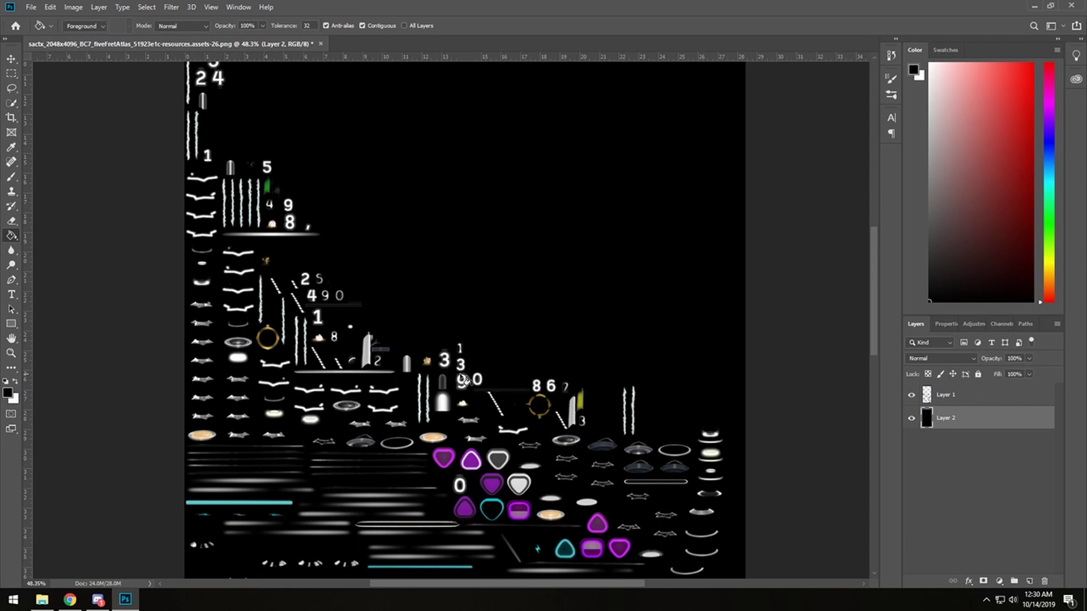
{"action": "scroll", "coordinate": [465, 379], "scroll_direction": "down", "scroll_amount": 2}
{"action": "scroll", "coordinate": [443, 345], "scroll_direction": "up", "scroll_amount": 5, "text": "alt"}
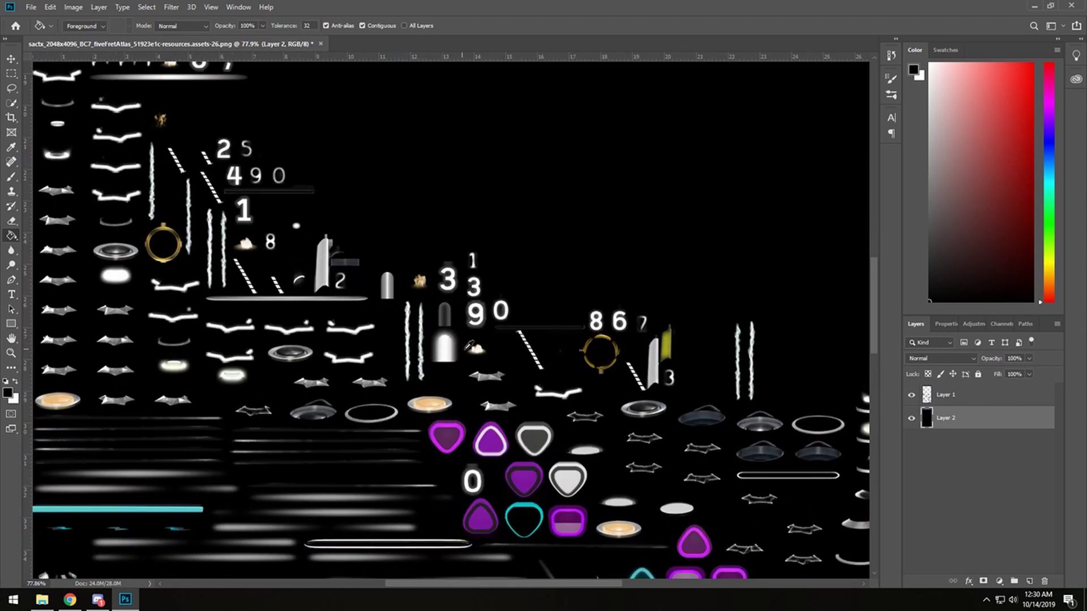
{"action": "scroll", "coordinate": [469, 346], "scroll_direction": "up", "scroll_amount": 4, "text": "alt"}
{"action": "scroll", "coordinate": [693, 403], "scroll_direction": "down", "scroll_amount": 6, "text": "alt"}
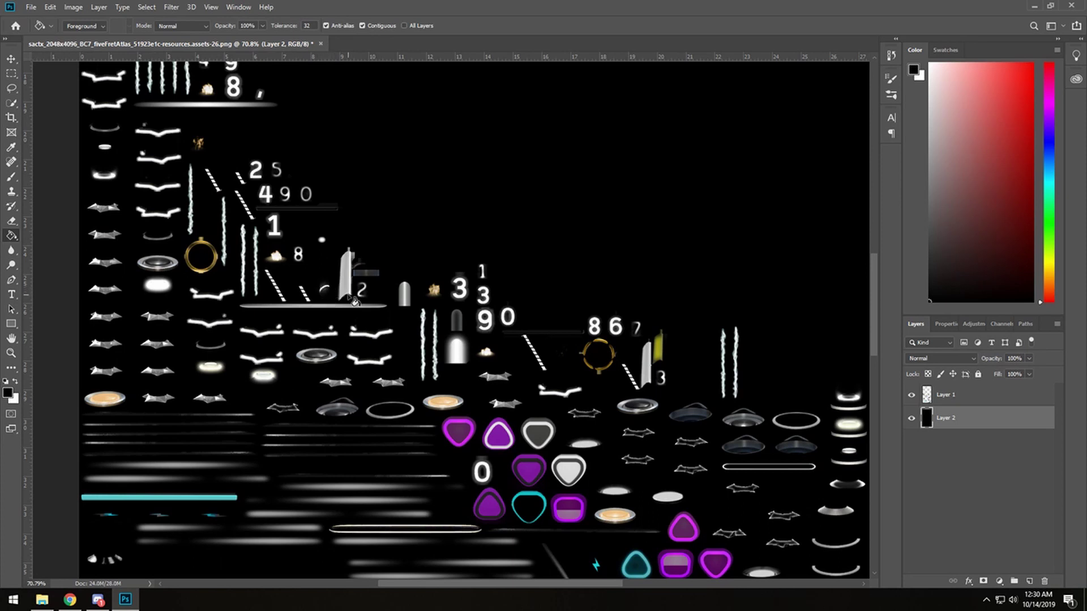
{"action": "left_click", "coordinate": [19, 74]}
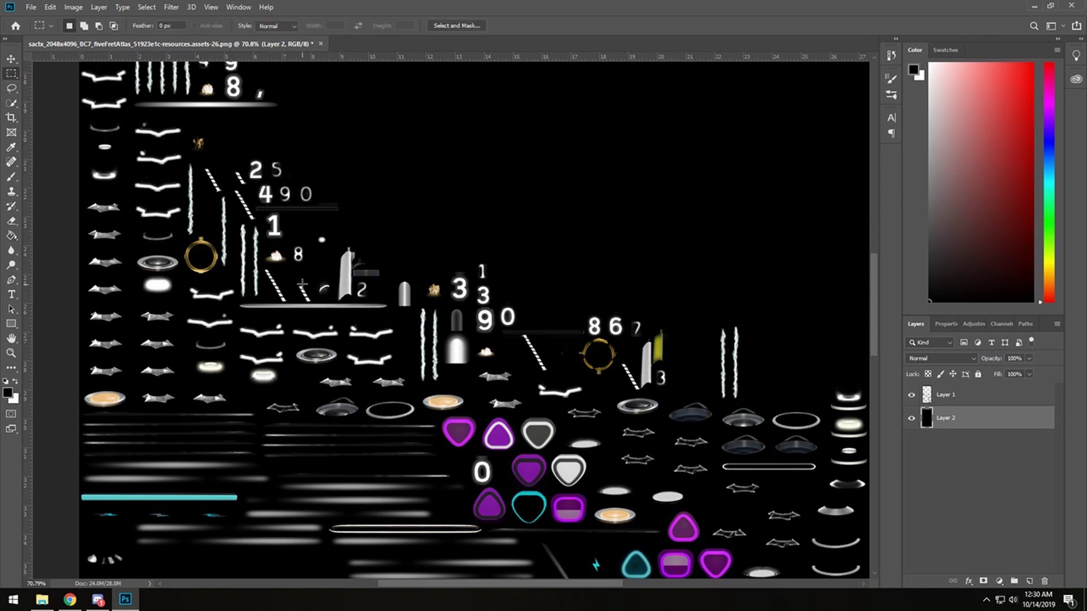
- Select the star power glow arc on Layer 1 and duplicate it onto Layer 3
{"action": "scroll", "coordinate": [302, 283], "scroll_direction": "up", "scroll_amount": 8, "text": "alt"}
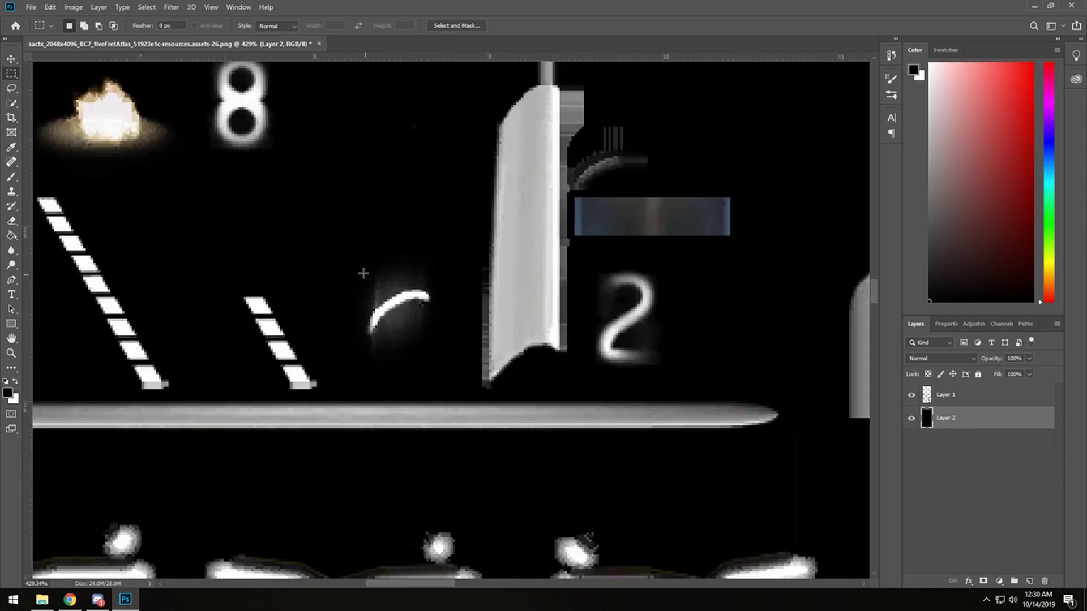
{"action": "left_click_drag", "start_coordinate": [385, 200], "coordinate": [436, 355]}
{"action": "left_click", "coordinate": [454, 330]}
{"action": "left_click_drag", "start_coordinate": [336, 225], "coordinate": [501, 387]}
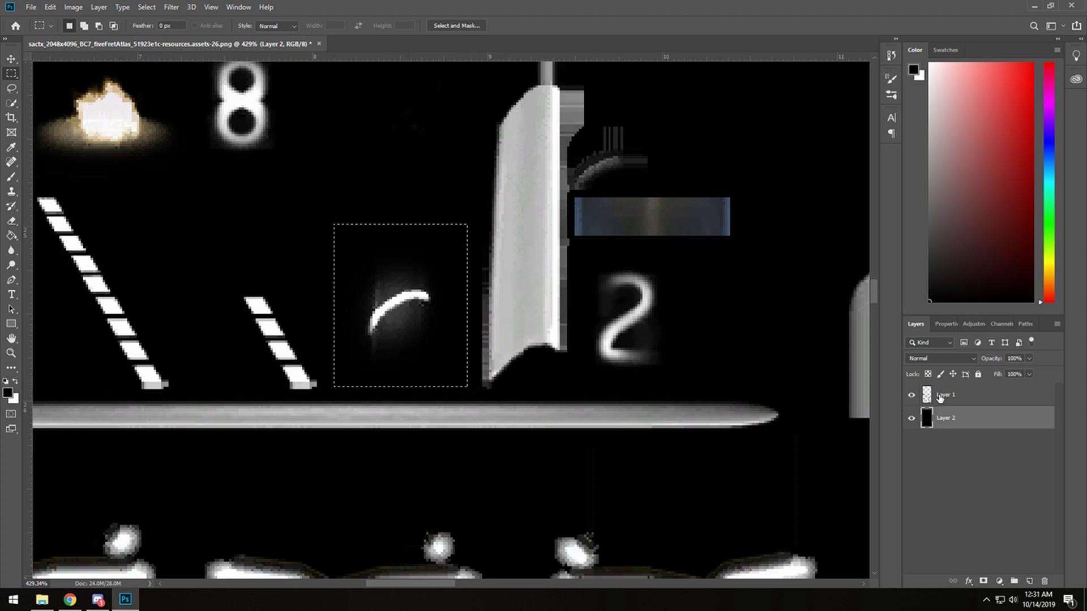
{"action": "left_click", "coordinate": [931, 400]}
{"action": "key", "text": "ctrl+j"}
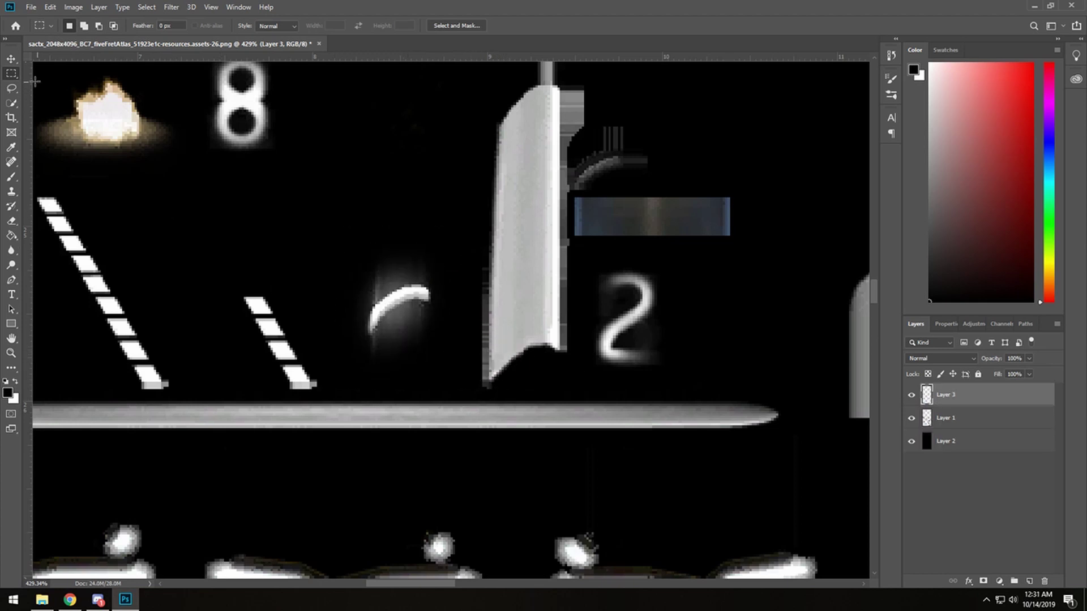
- Align the Layer 3 arc over the original, toggling its visibility to compare the glow
{"action": "key", "text": "v"}
{"action": "scroll", "coordinate": [377, 291], "scroll_direction": "up", "scroll_amount": 3, "text": "alt"}
{"action": "left_click_drag", "start_coordinate": [425, 300], "coordinate": [425, 295]}
{"action": "scroll", "coordinate": [434, 299], "scroll_direction": "up", "scroll_amount": 5, "text": "alt"}
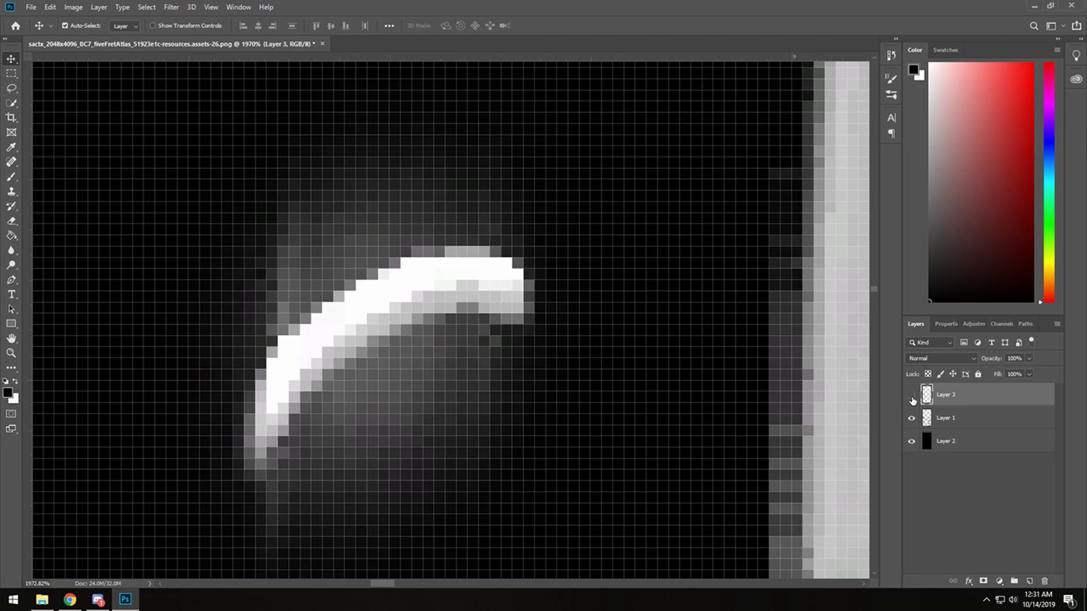
{"action": "left_click", "coordinate": [911, 396]}
{"action": "left_click_drag", "start_coordinate": [442, 288], "coordinate": [443, 312]}
{"action": "left_click", "coordinate": [911, 396]}
{"action": "left_click", "coordinate": [911, 395]}
{"action": "scroll", "coordinate": [597, 342], "scroll_direction": "down", "scroll_amount": 5, "text": "alt"}
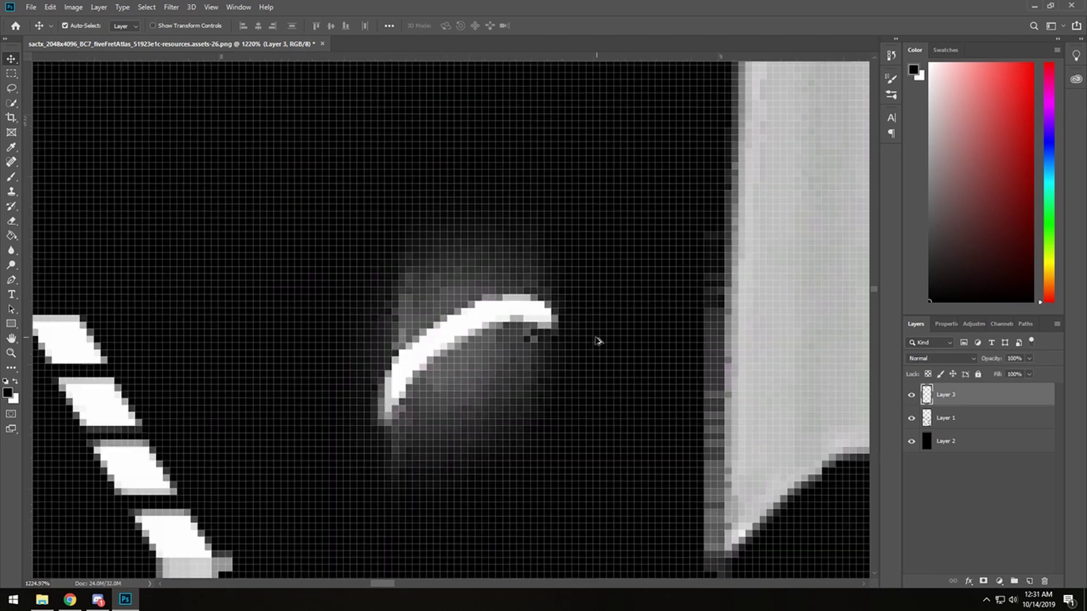
- Paste another arc copy as Layer 4 and align it over the original to brighten the glow
{"action": "key", "text": "ctrl+v"}
{"action": "key", "text": "ctrl"}
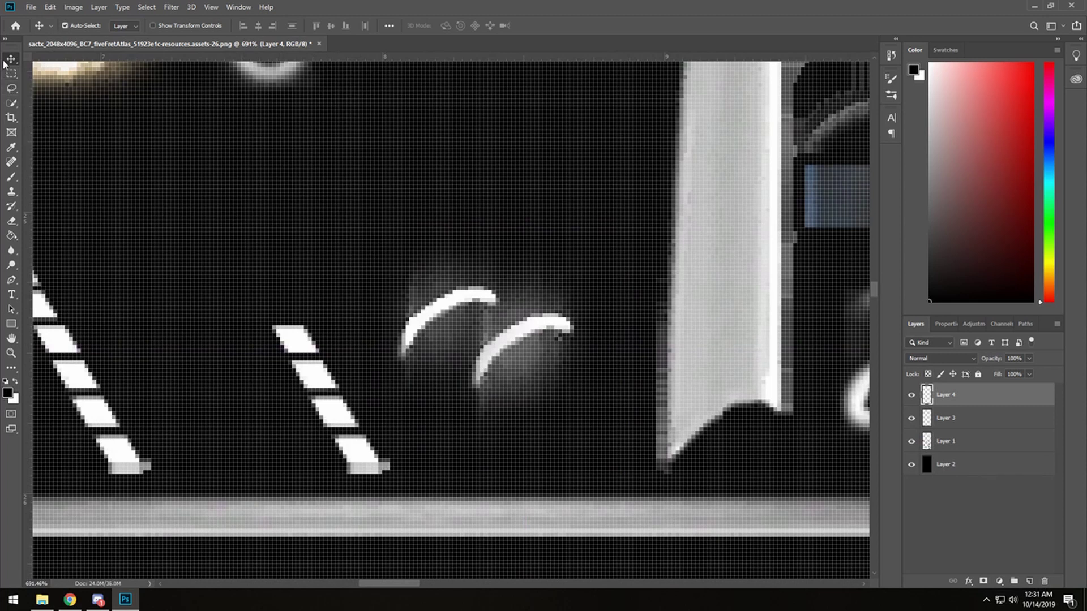
{"action": "left_click_drag", "start_coordinate": [474, 293], "coordinate": [492, 325]}
{"action": "scroll", "coordinate": [546, 326], "scroll_direction": "up", "scroll_amount": 8, "text": "alt"}
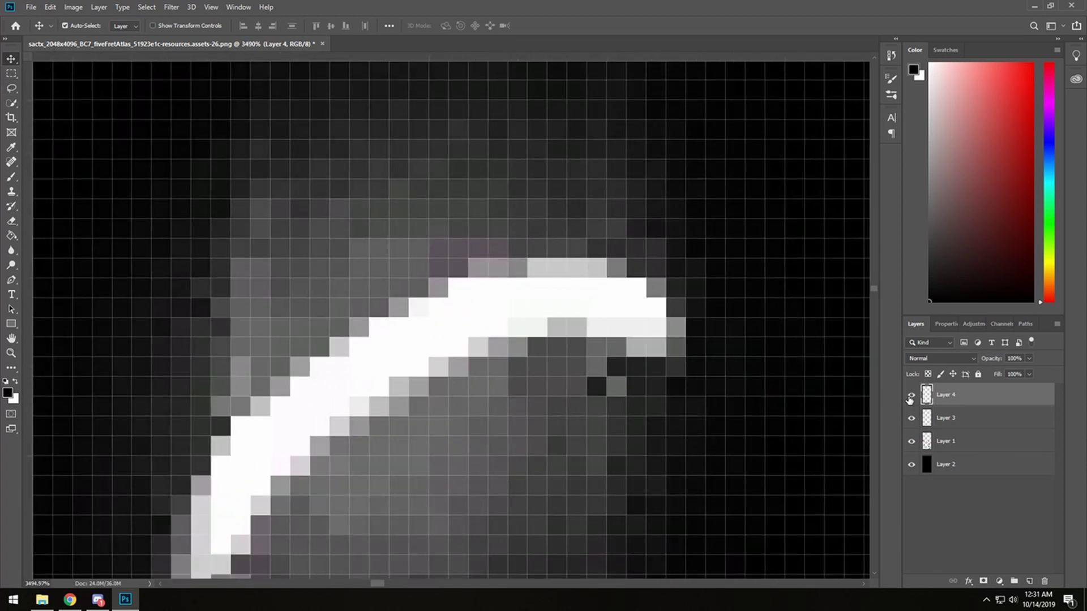
{"action": "left_click", "coordinate": [911, 396]}
{"action": "left_click", "coordinate": [911, 396]}
{"action": "scroll", "coordinate": [776, 369], "scroll_direction": "down", "scroll_amount": 9, "text": "alt"}
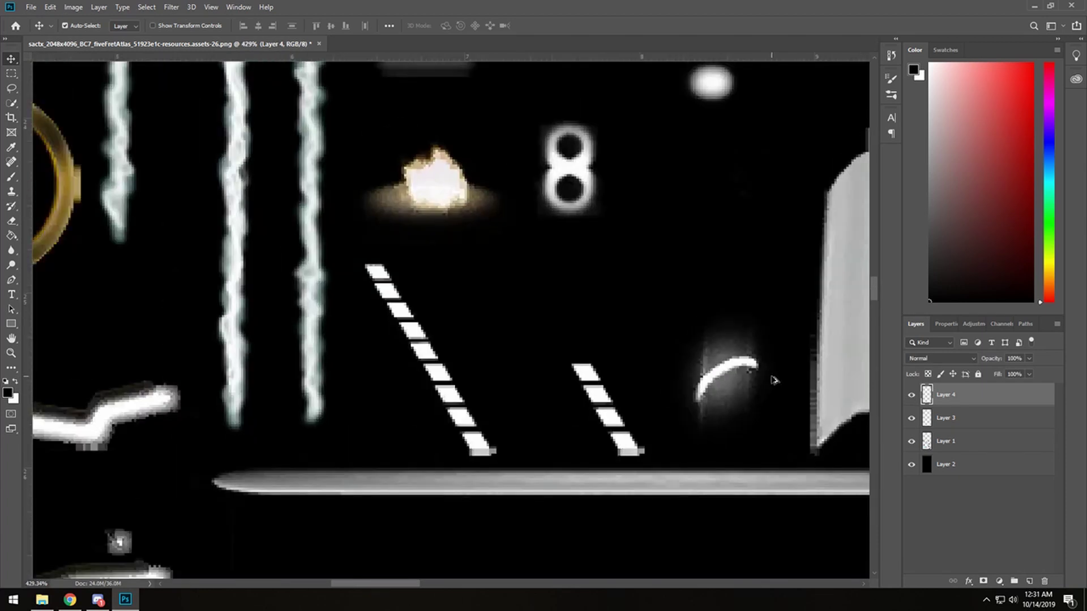
{"action": "scroll", "coordinate": [777, 378], "scroll_direction": "down", "scroll_amount": 10, "text": "alt"}
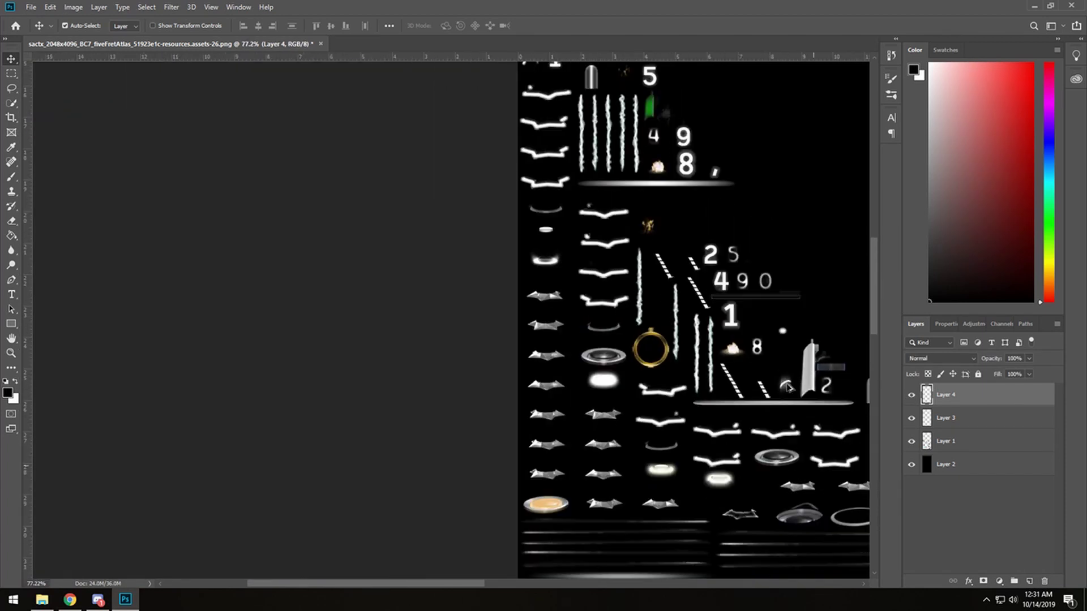
{"action": "scroll", "coordinate": [761, 382], "scroll_direction": "down", "scroll_amount": 5, "text": "alt"}
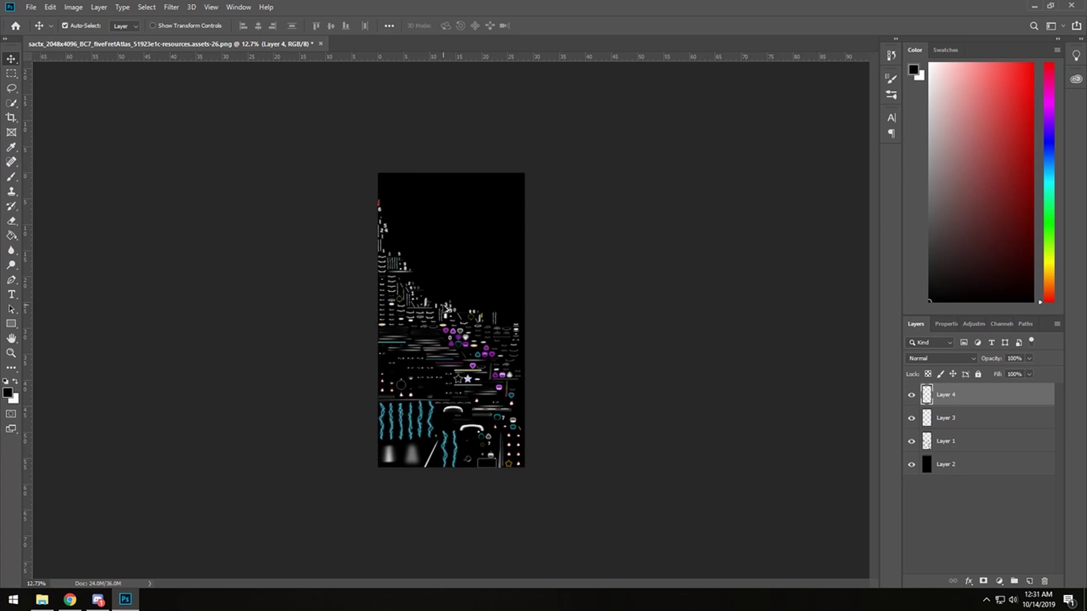
{"action": "scroll", "coordinate": [447, 310], "scroll_direction": "up", "scroll_amount": 5, "text": "alt"}
{"action": "scroll", "coordinate": [430, 307], "scroll_direction": "up", "scroll_amount": 2}
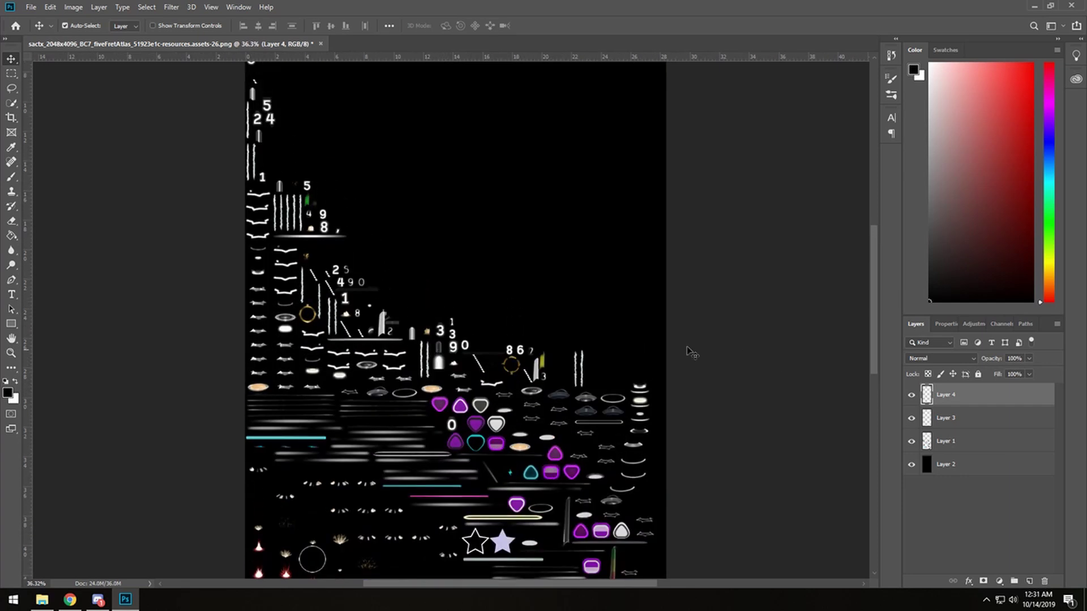
{"action": "scroll", "coordinate": [691, 352], "scroll_direction": "down", "scroll_amount": 1}
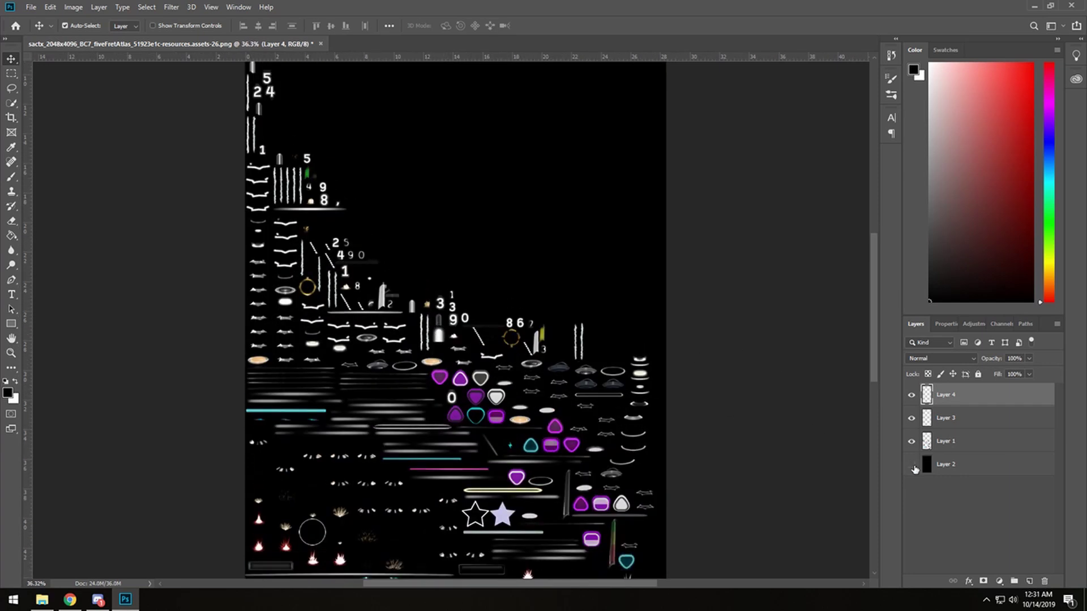
- Hide the black Layer 2 and save the atlas as PNG 'Star Power Glow' in Textures\Modded Textures
{"action": "left_click", "coordinate": [912, 465]}
{"action": "left_click", "coordinate": [28, 7]}
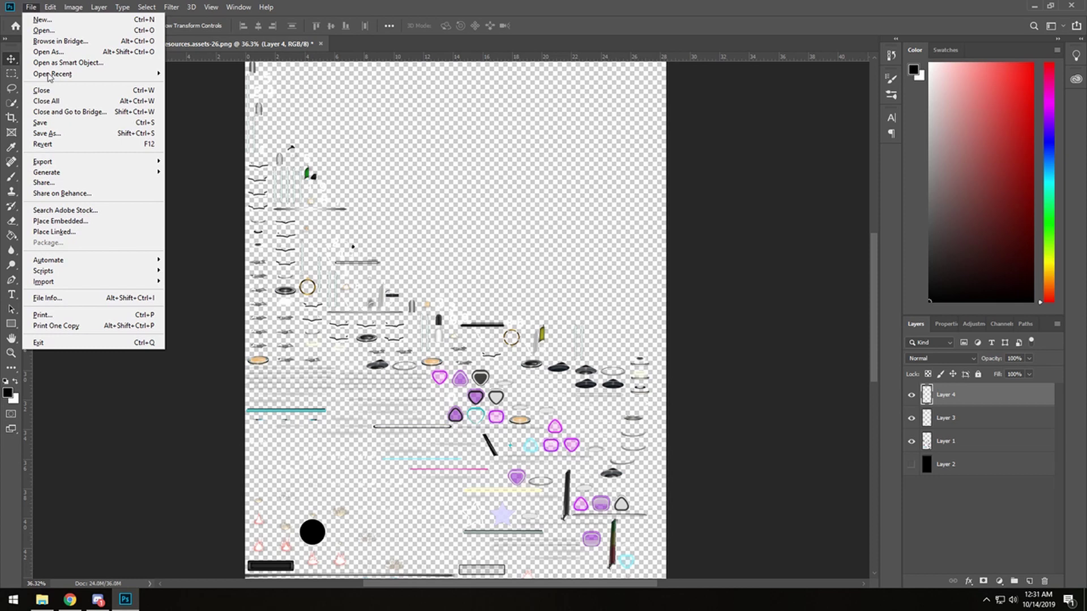
{"action": "left_click", "coordinate": [52, 135]}
{"action": "left_click", "coordinate": [399, 370]}
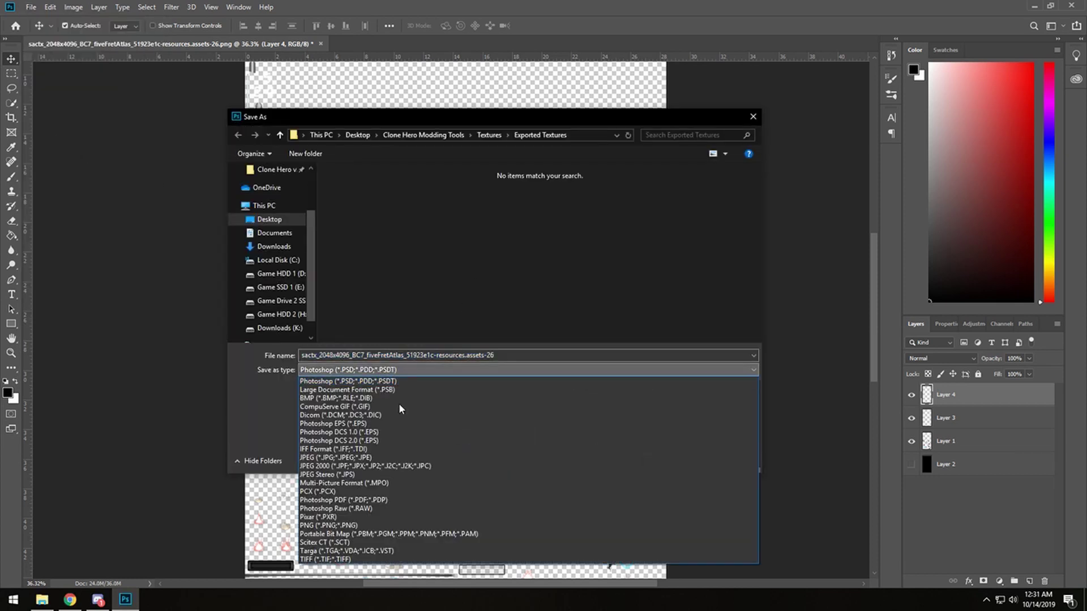
{"action": "left_click", "coordinate": [381, 525]}
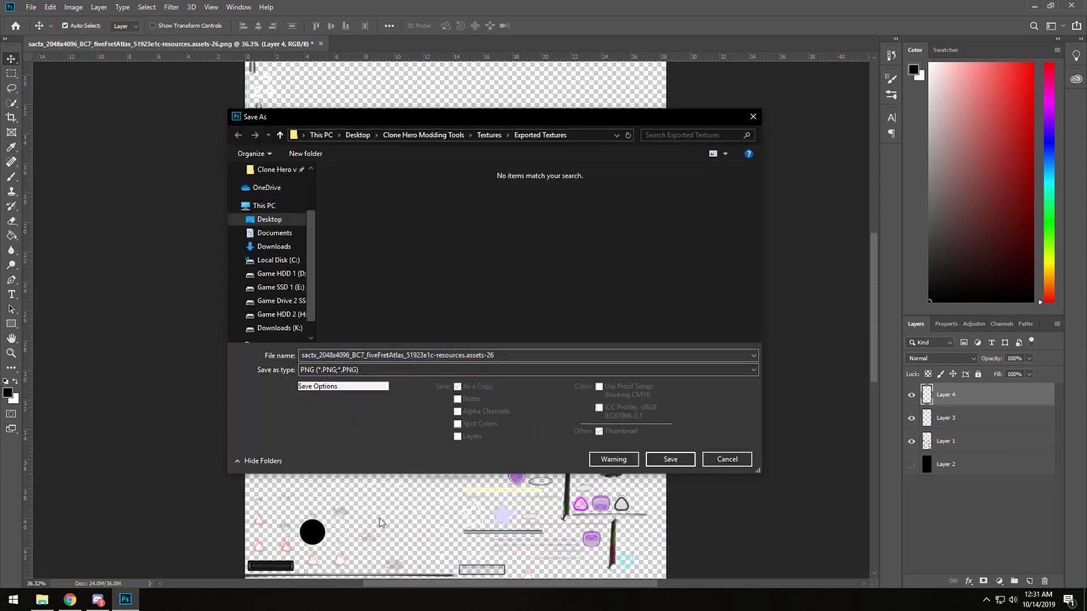
{"action": "left_click", "coordinate": [487, 136]}
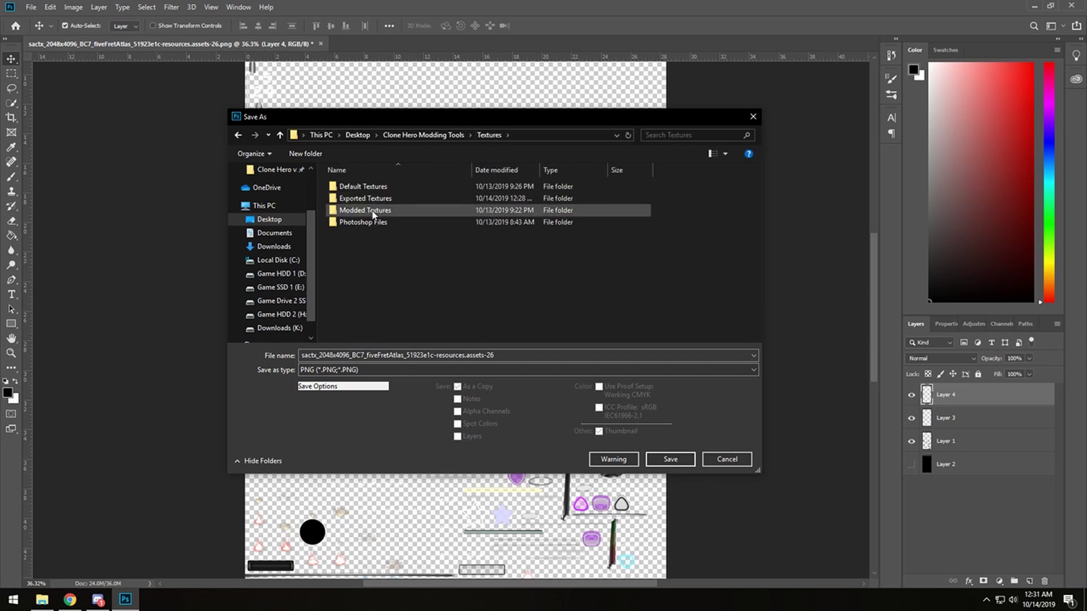
{"action": "double_click", "coordinate": [373, 213]}
{"action": "left_click", "coordinate": [461, 357]}
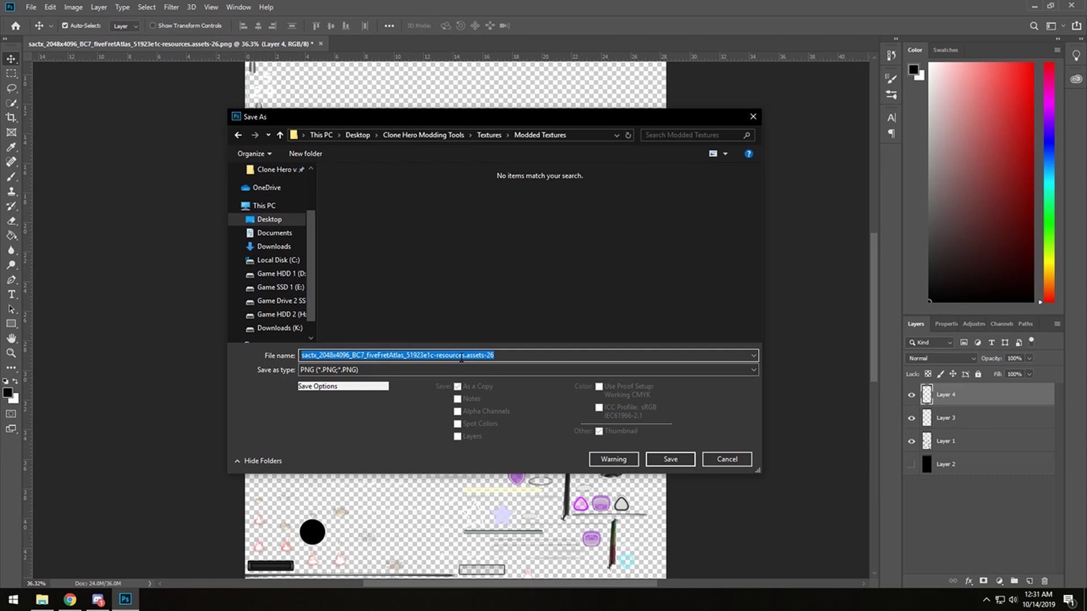
{"action": "type", "text": "Star Power Glow"}
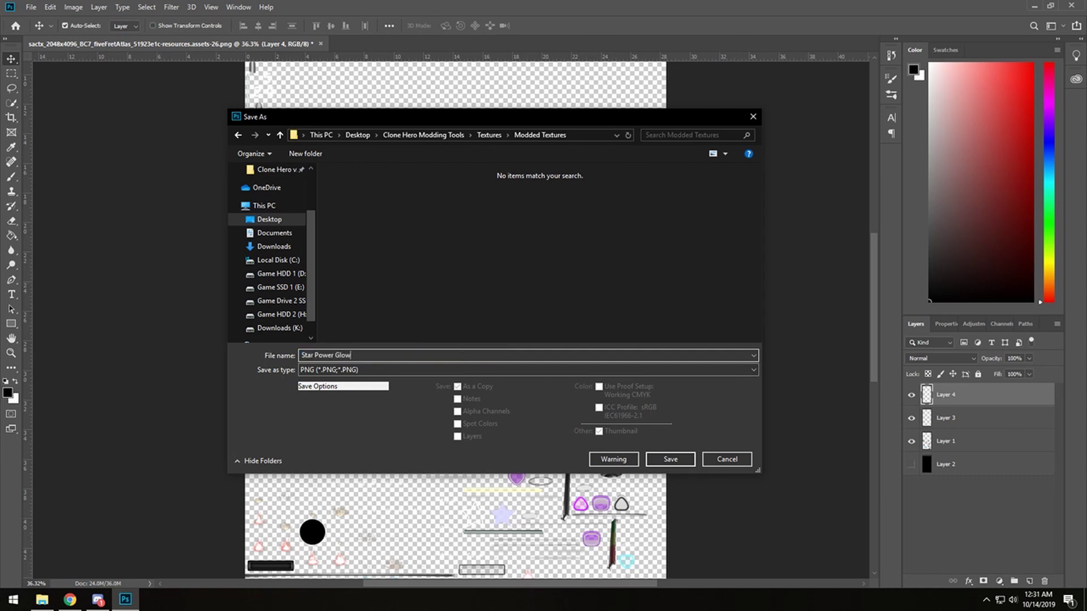
{"action": "key", "text": "Return"}
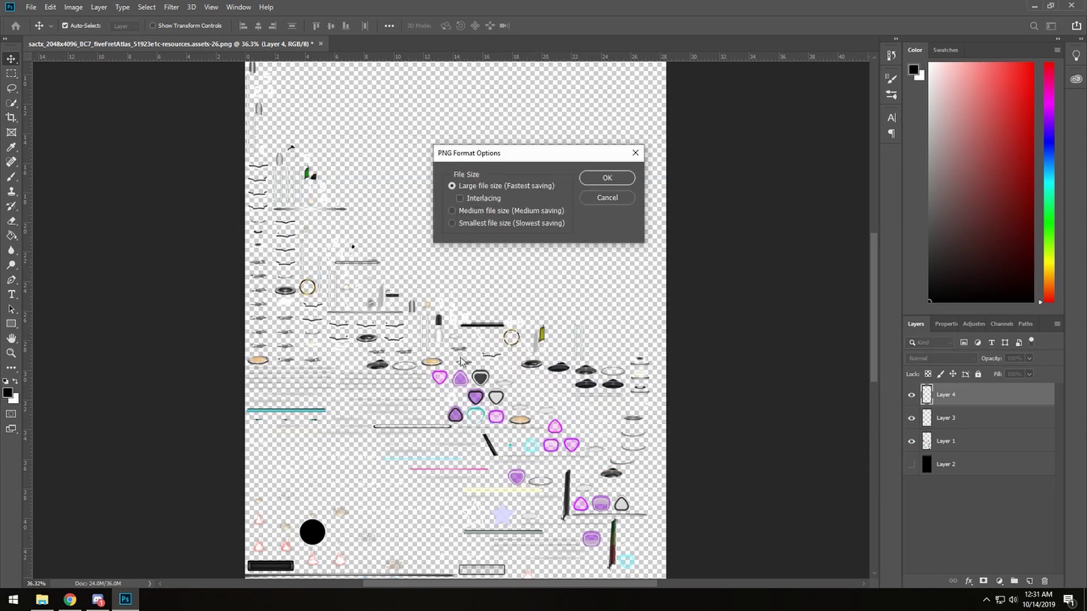
{"action": "left_click", "coordinate": [607, 178]}
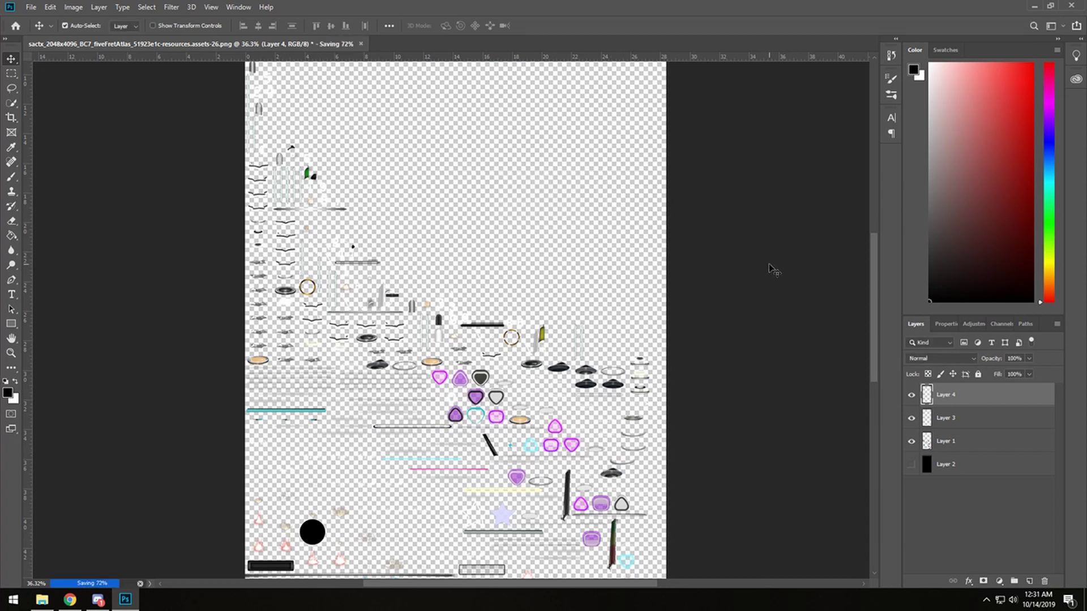
- Minimize Photoshop, close Discord, and open Clone Hero Modding Tools\Asset Extractor in File Explorer
{"action": "left_click", "coordinate": [1035, 7]}
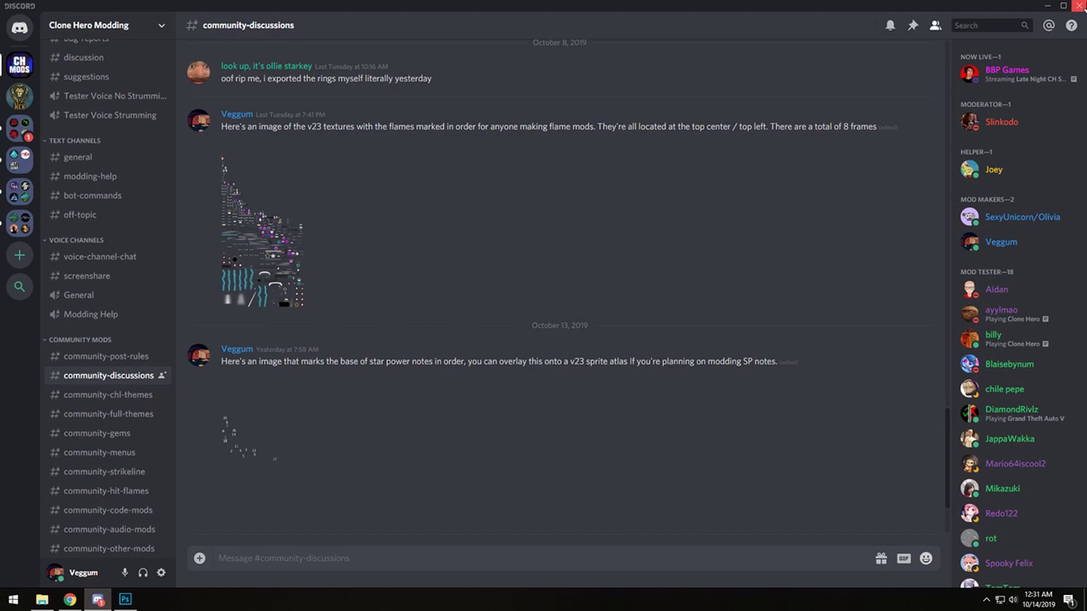
{"action": "left_click", "coordinate": [1079, 6]}
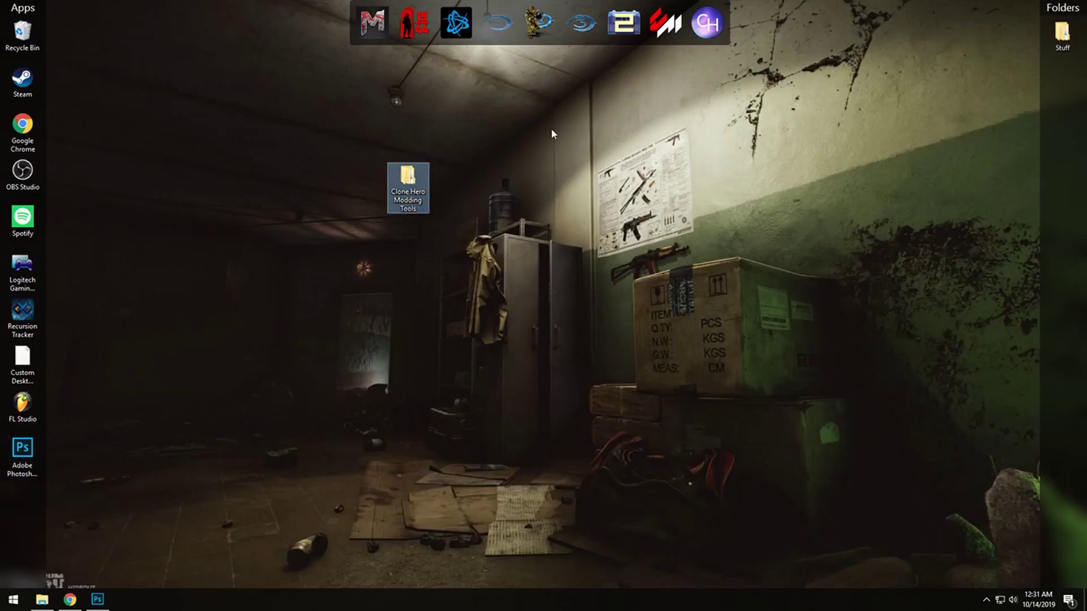
{"action": "double_click", "coordinate": [407, 191]}
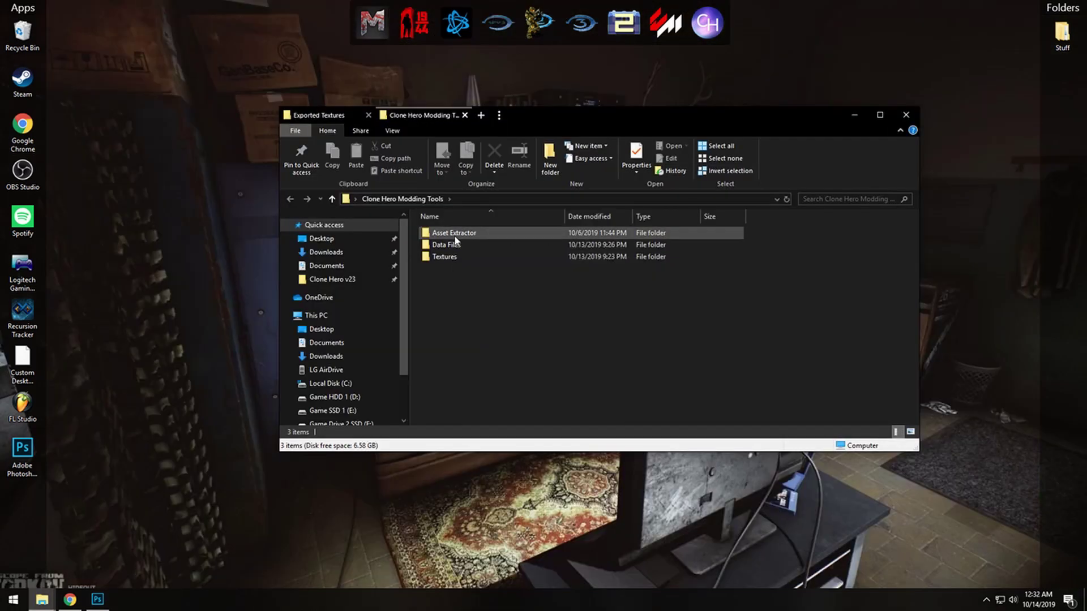
{"action": "left_click", "coordinate": [368, 115]}
{"action": "double_click", "coordinate": [453, 232]}
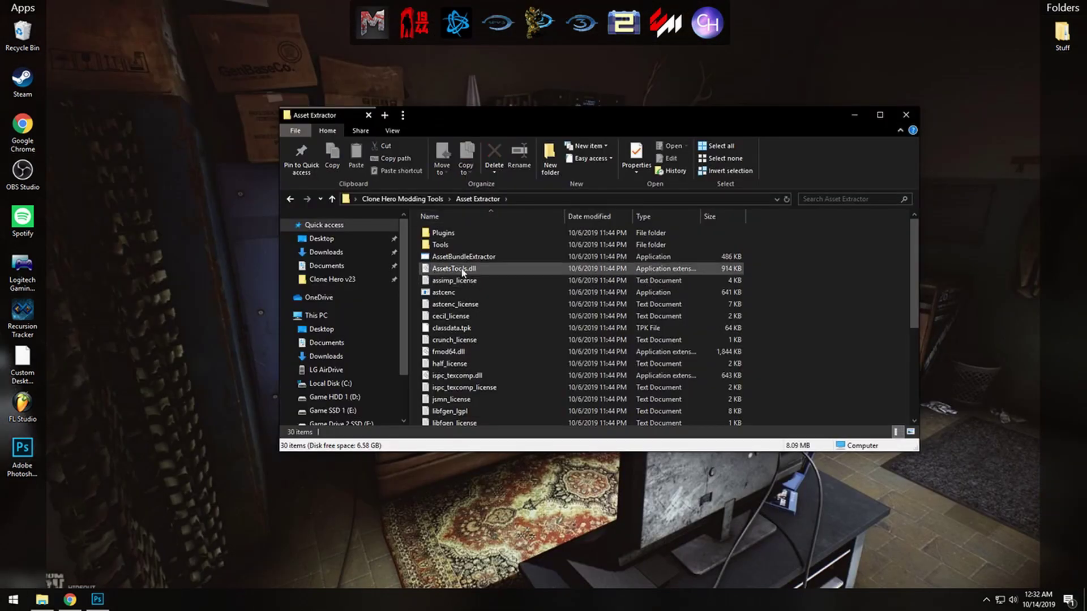
- Launch the asset bundle extractor and open Clone Hero_Data\data.unity3d from the Clone Hero v23 folder
{"action": "double_click", "coordinate": [451, 257]}
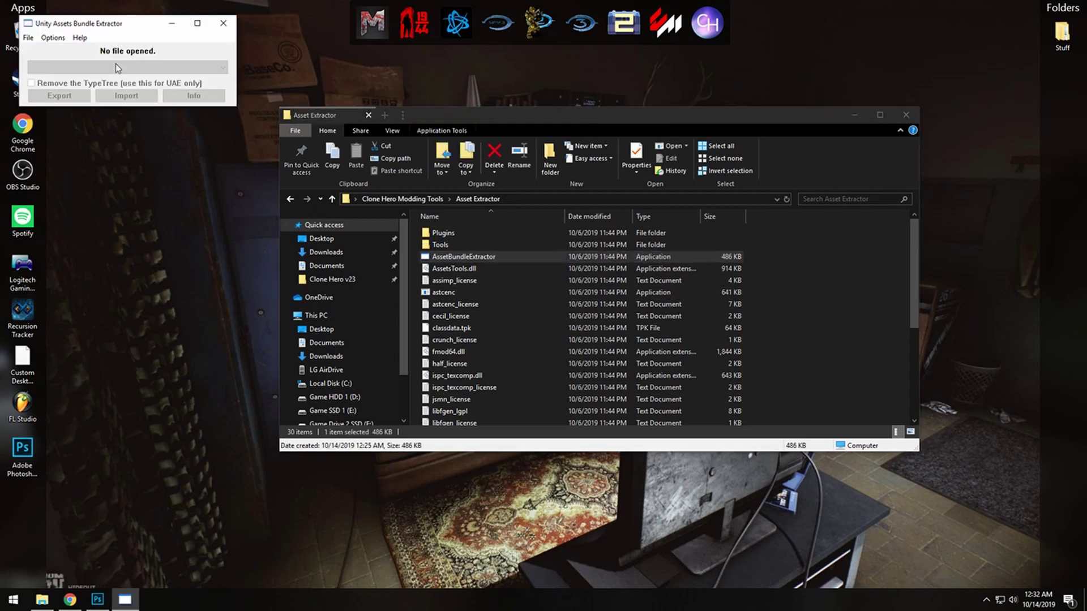
{"action": "left_click_drag", "start_coordinate": [93, 24], "coordinate": [490, 189]}
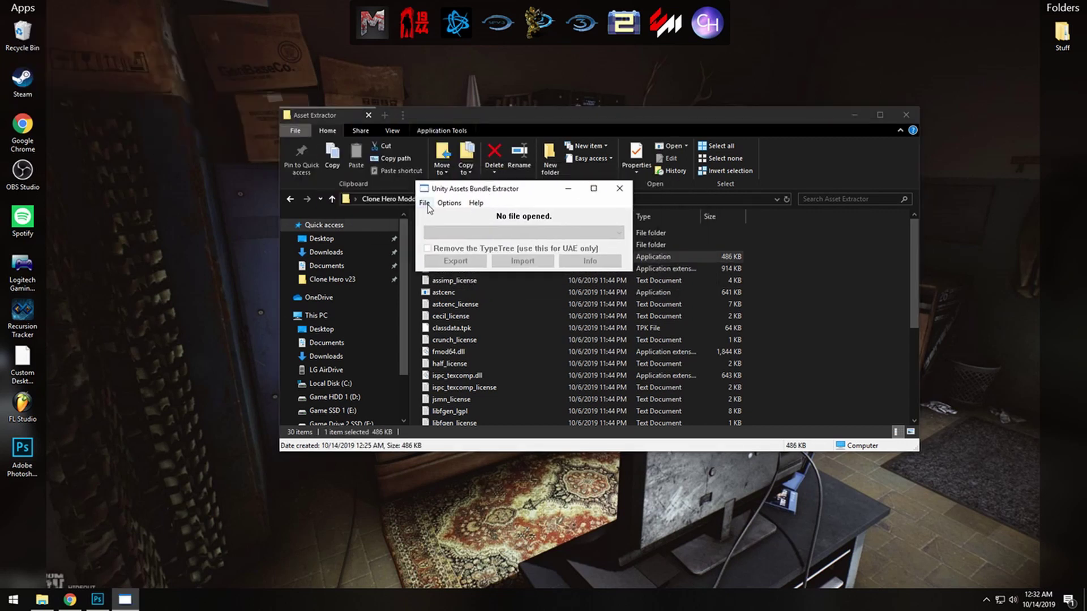
{"action": "left_click", "coordinate": [424, 204]}
{"action": "left_click", "coordinate": [444, 220]}
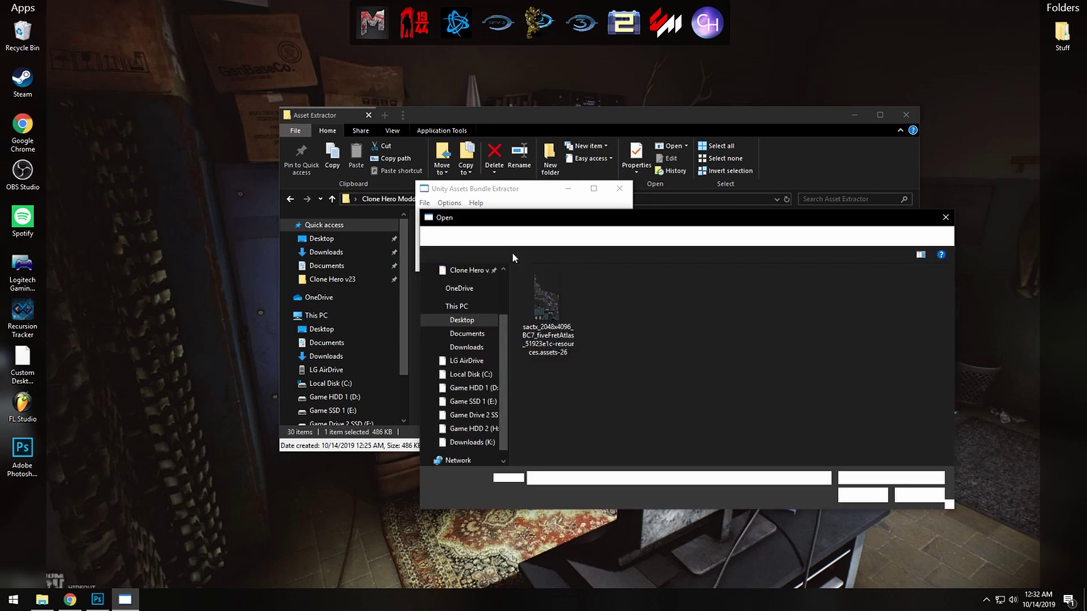
{"action": "scroll", "coordinate": [475, 321], "scroll_direction": "up", "scroll_amount": 1}
{"action": "left_click", "coordinate": [473, 315]}
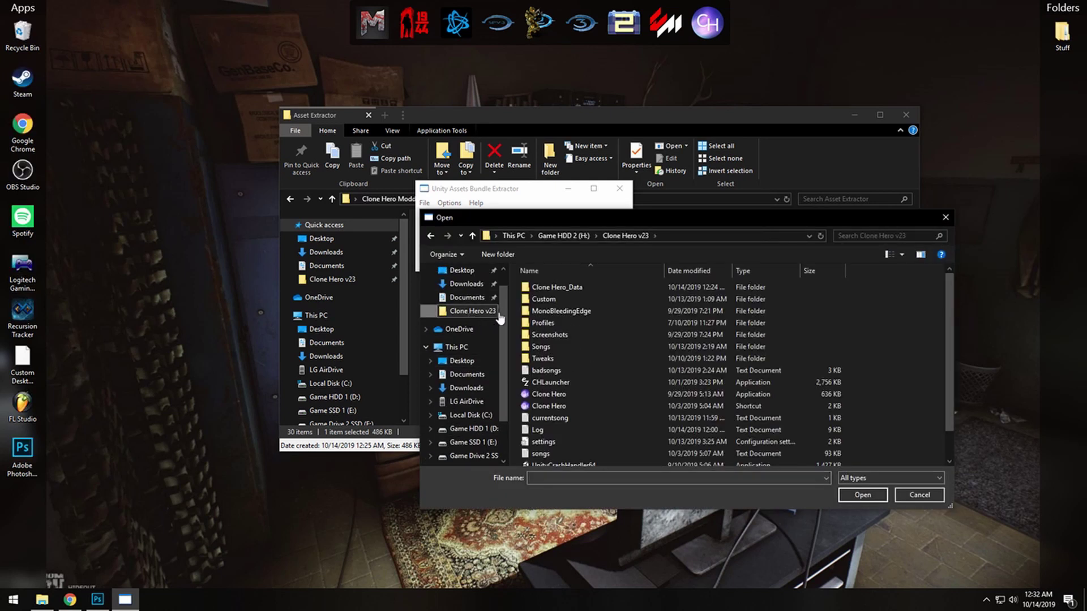
{"action": "double_click", "coordinate": [557, 288]}
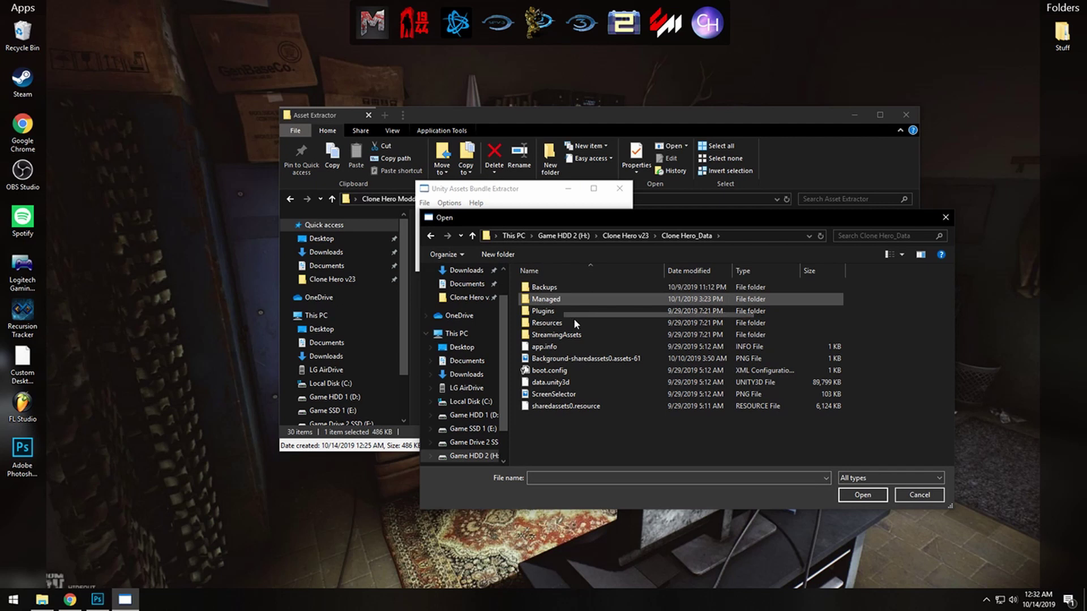
{"action": "left_click", "coordinate": [544, 385]}
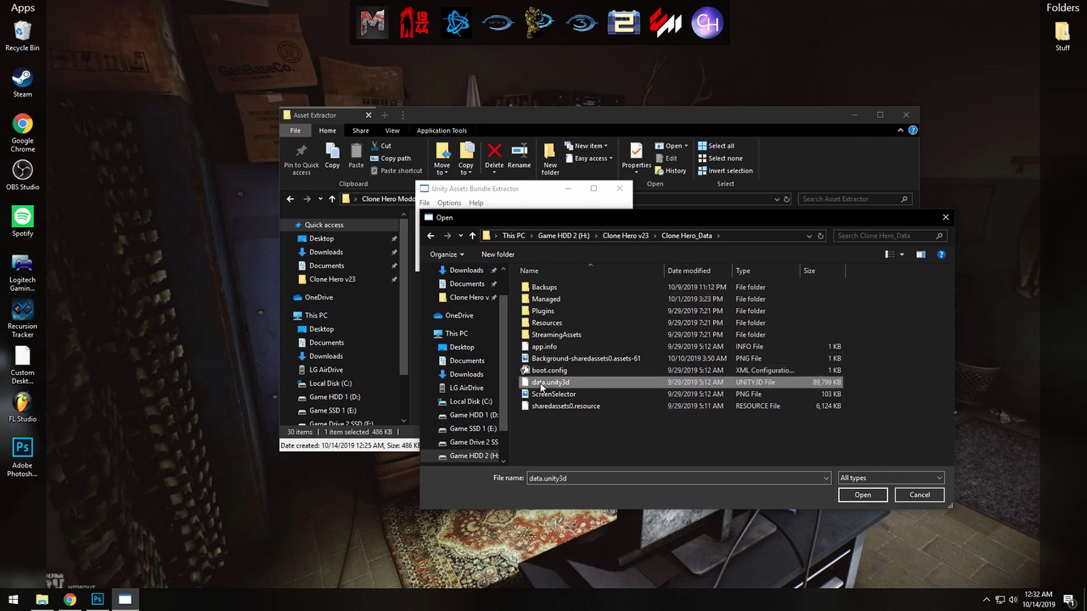
{"action": "left_click", "coordinate": [861, 495]}
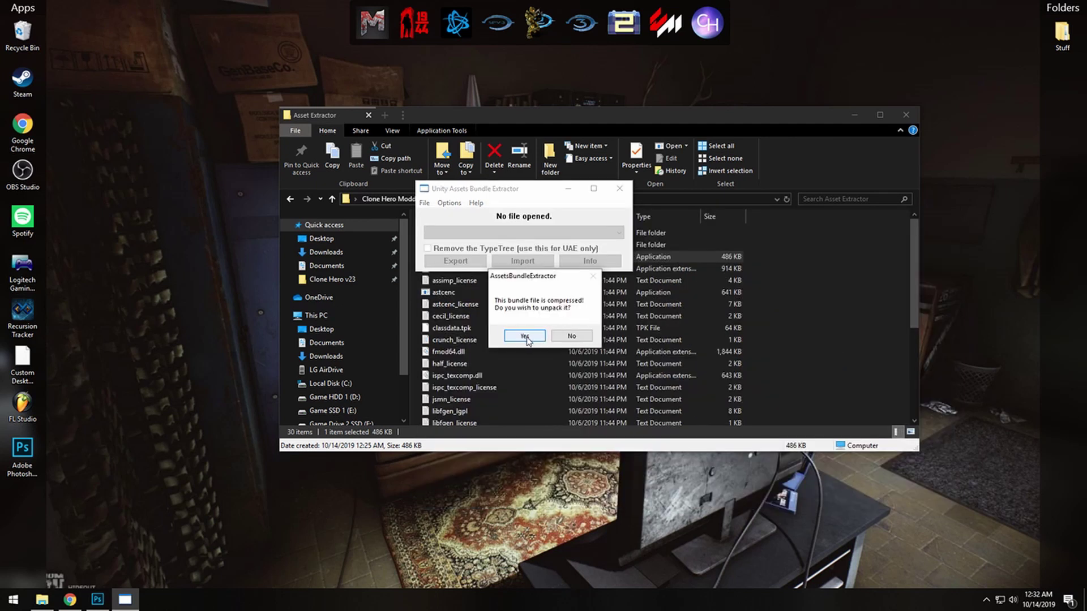
- Unpack the bundle and save it over file '1' in Data Files\Unpacked
{"action": "left_click", "coordinate": [524, 336]}
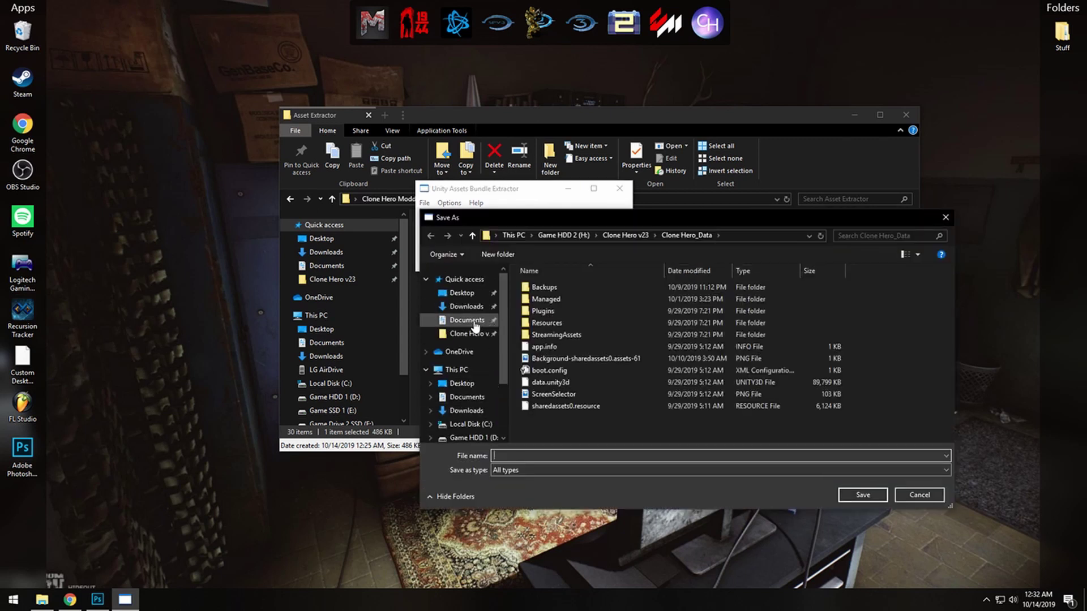
{"action": "left_click", "coordinate": [467, 334]}
{"action": "left_click", "coordinate": [461, 292]}
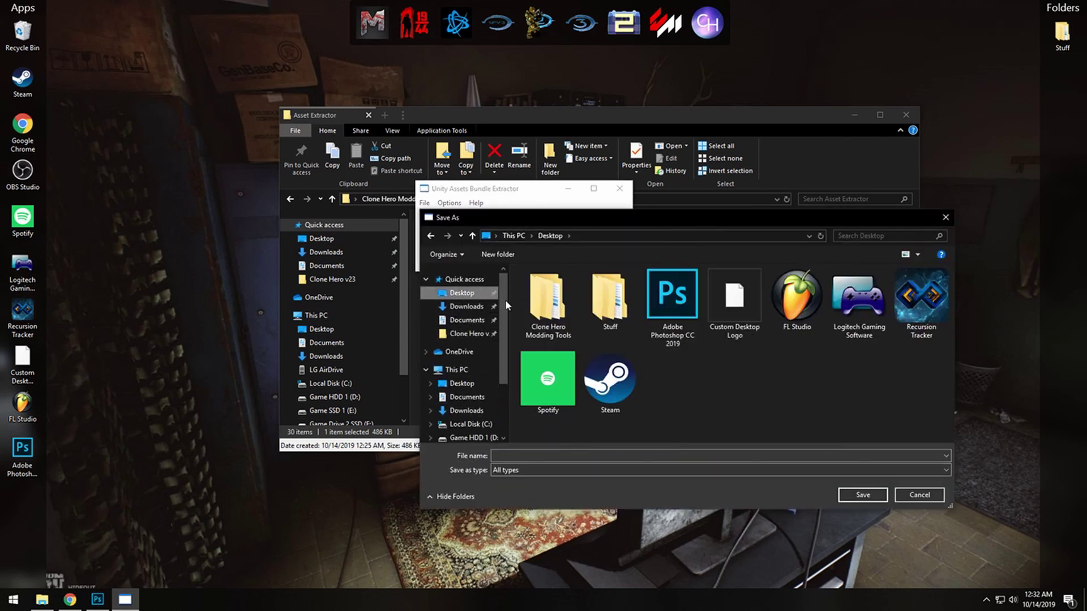
{"action": "double_click", "coordinate": [548, 306]}
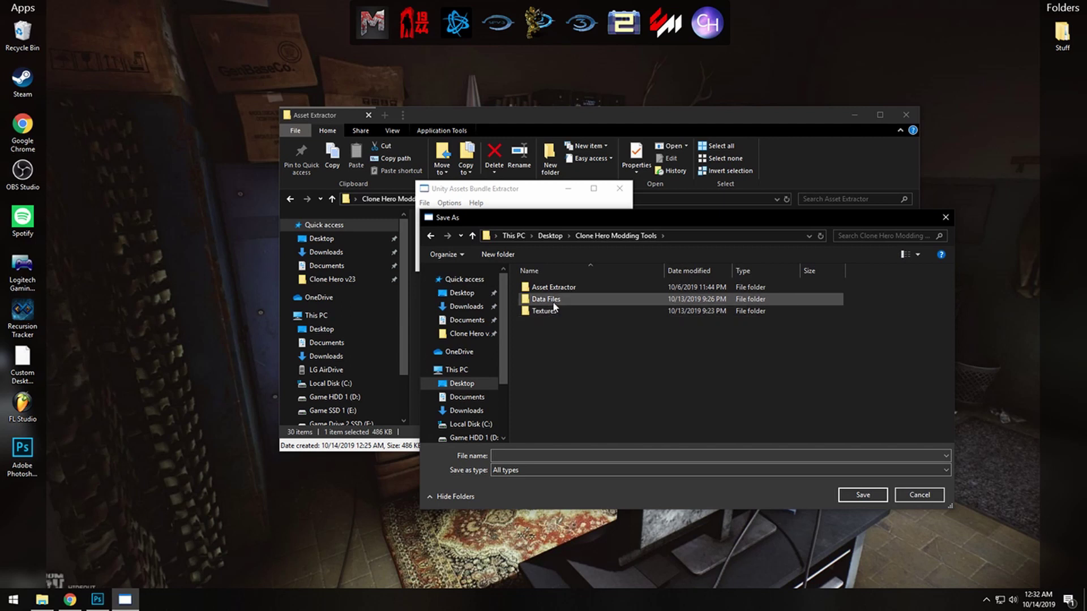
{"action": "double_click", "coordinate": [553, 304]}
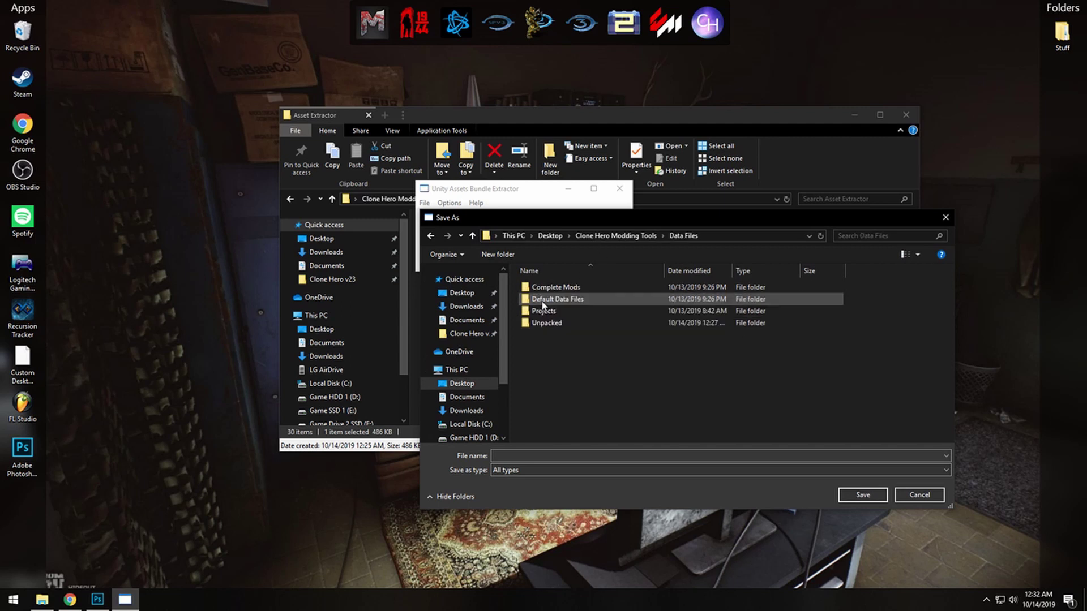
{"action": "double_click", "coordinate": [547, 324]}
{"action": "left_click", "coordinate": [532, 287]}
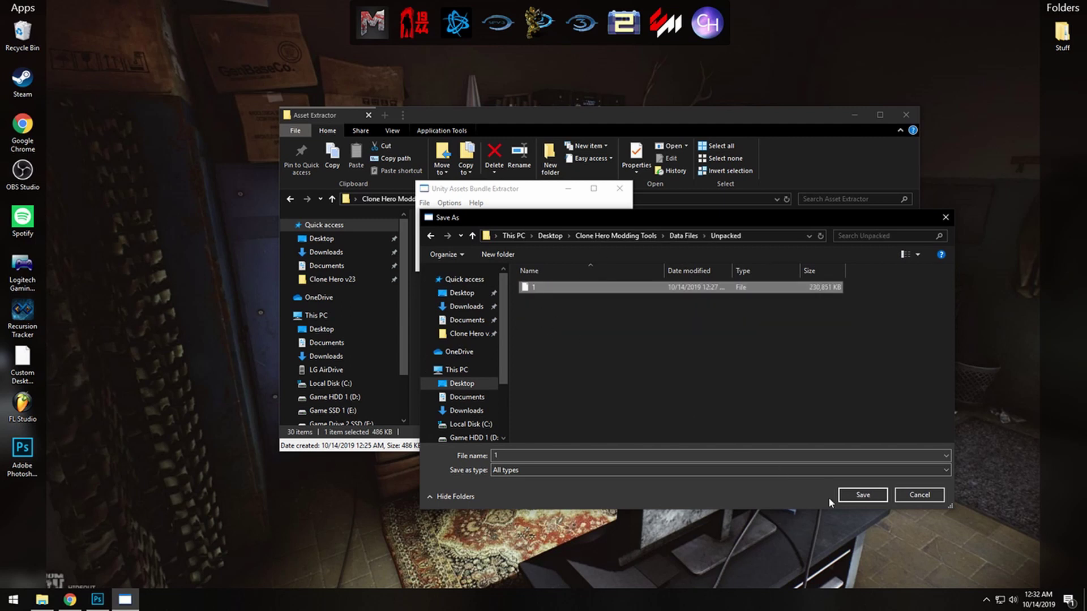
{"action": "left_click", "coordinate": [856, 496]}
{"action": "left_click", "coordinate": [576, 300]}
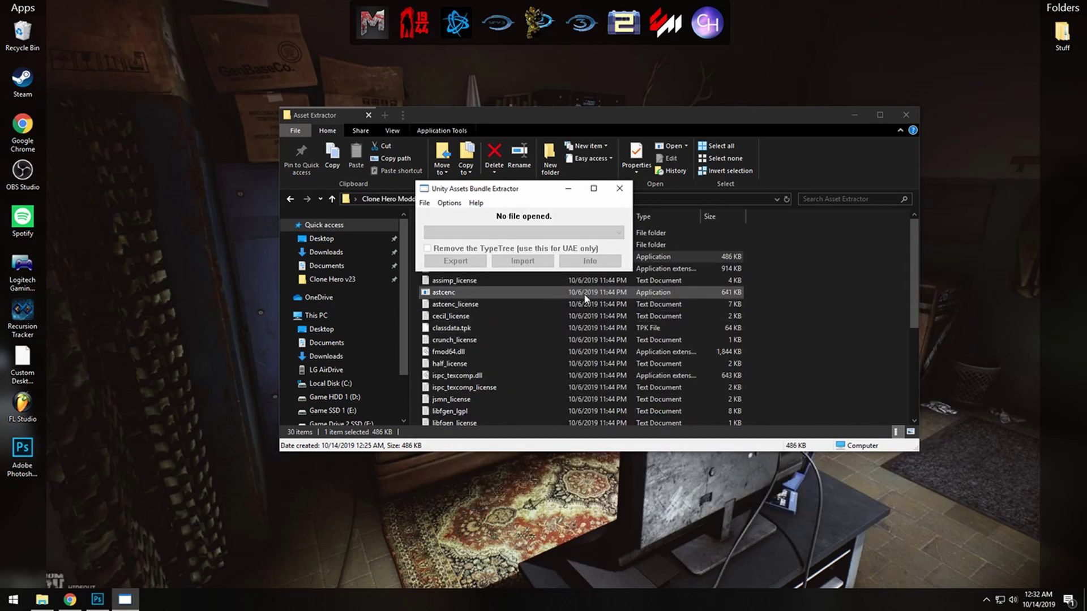
- Load data.unity3d's assets using the U2018.3.0f2 type database
{"action": "left_click_drag", "start_coordinate": [502, 191], "coordinate": [507, 227]}
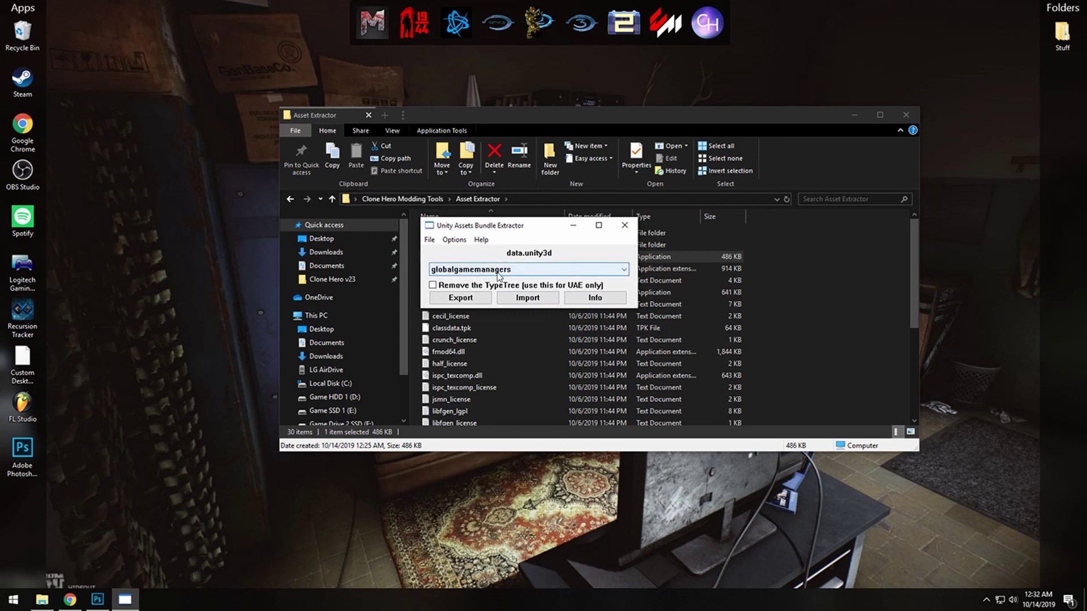
{"action": "left_click_drag", "start_coordinate": [520, 229], "coordinate": [544, 229]}
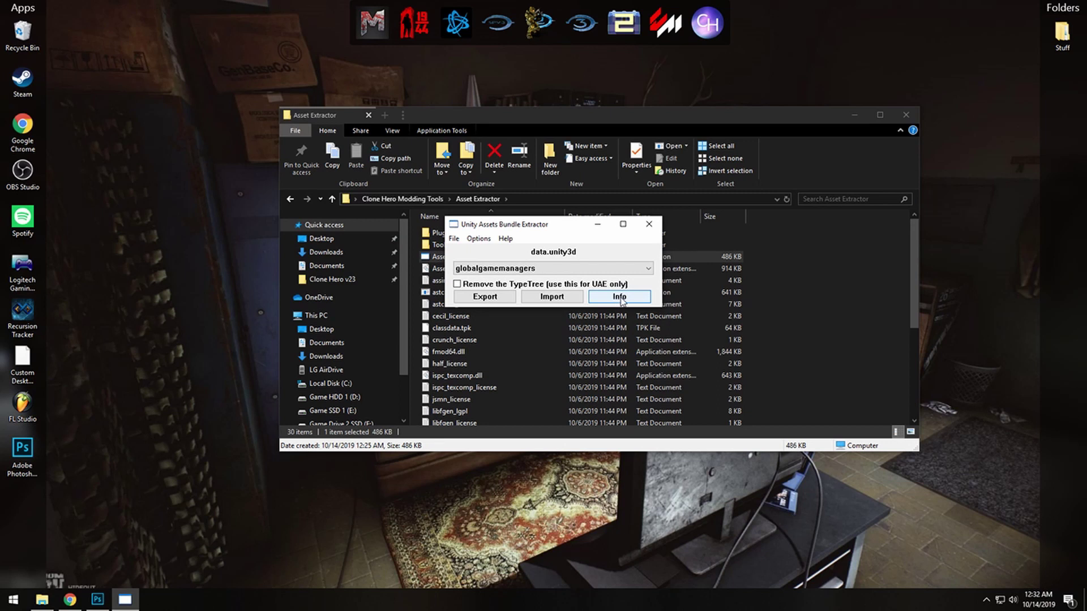
{"action": "left_click", "coordinate": [619, 297]}
{"action": "left_click", "coordinate": [482, 395]}
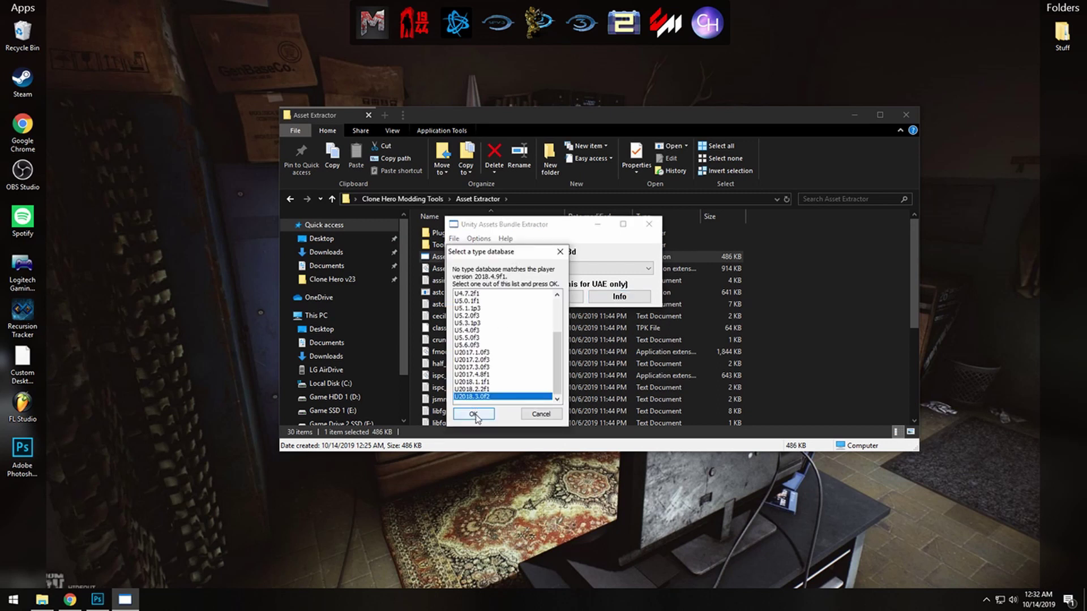
{"action": "left_click", "coordinate": [475, 414]}
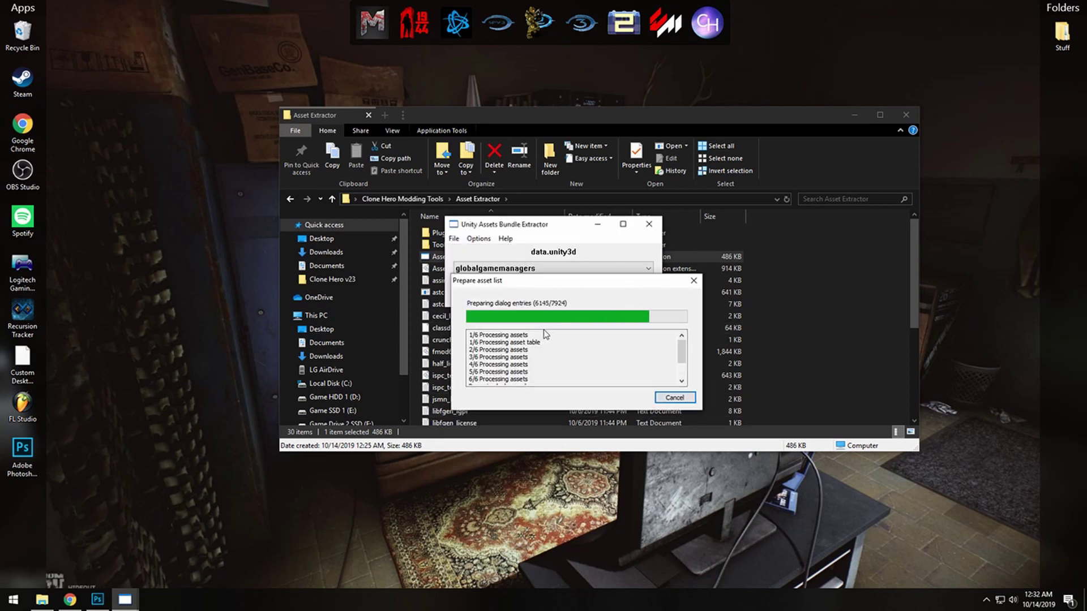
- Sort the asset list by type and select the fiveFretAtlas texture at Path ID 26
{"action": "left_click_drag", "start_coordinate": [527, 252], "coordinate": [351, 146]}
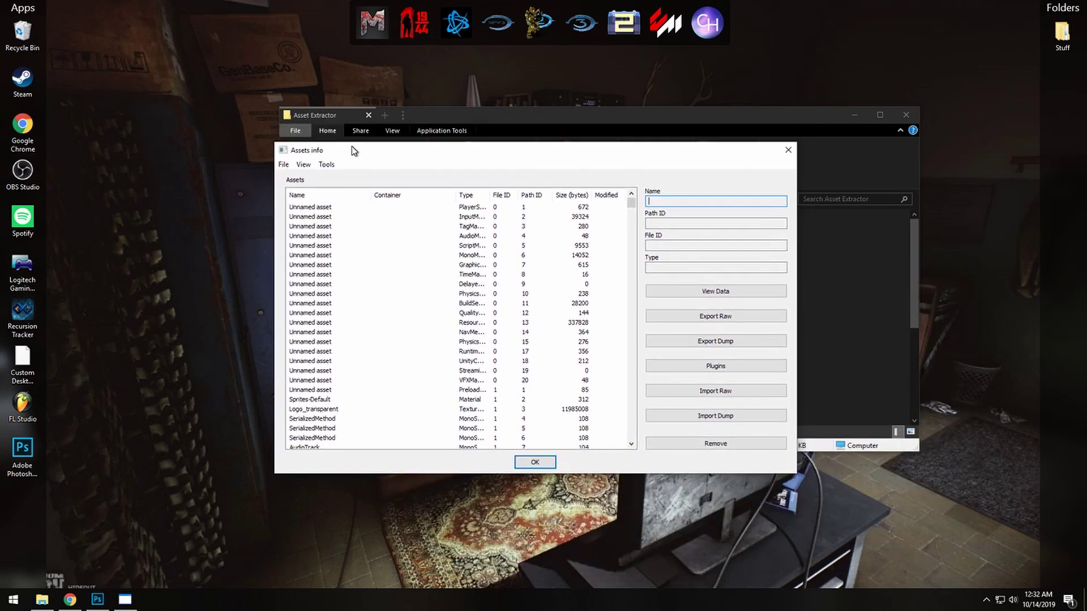
{"action": "left_click", "coordinate": [478, 197]}
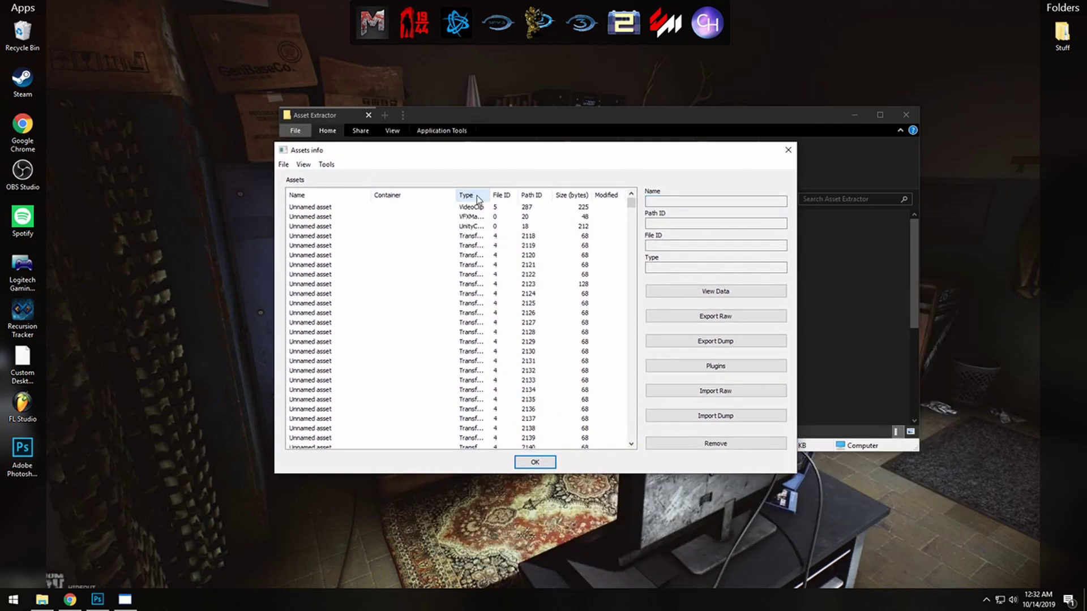
{"action": "left_click", "coordinate": [472, 196]}
{"action": "left_click_drag", "start_coordinate": [631, 204], "coordinate": [633, 401]}
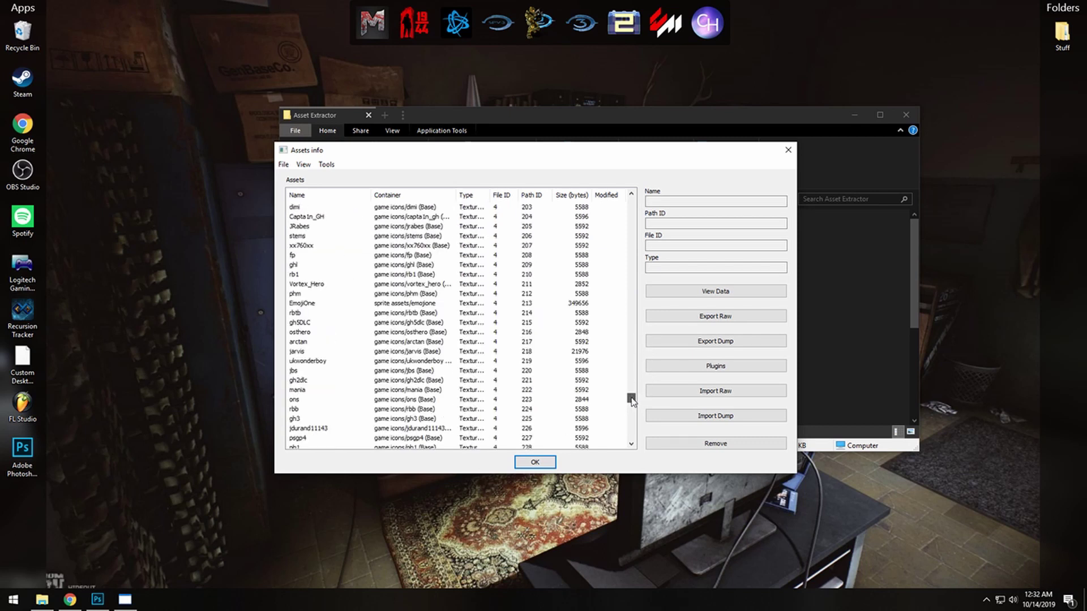
{"action": "left_click_drag", "start_coordinate": [490, 197], "coordinate": [544, 198]}
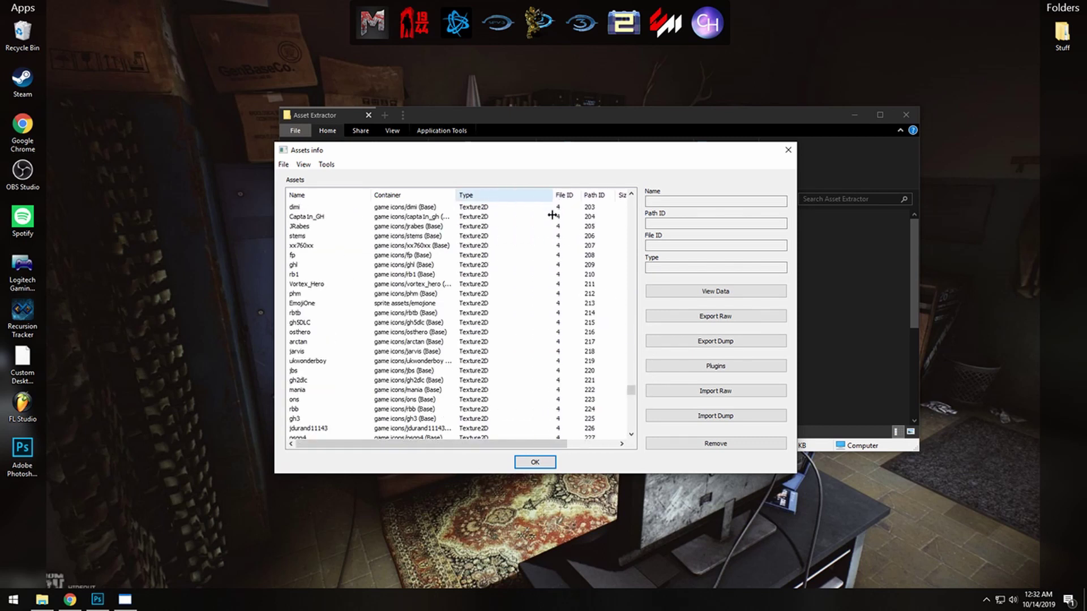
{"action": "scroll", "coordinate": [340, 323], "scroll_direction": "up", "scroll_amount": 11}
{"action": "scroll", "coordinate": [349, 323], "scroll_direction": "up", "scroll_amount": 20}
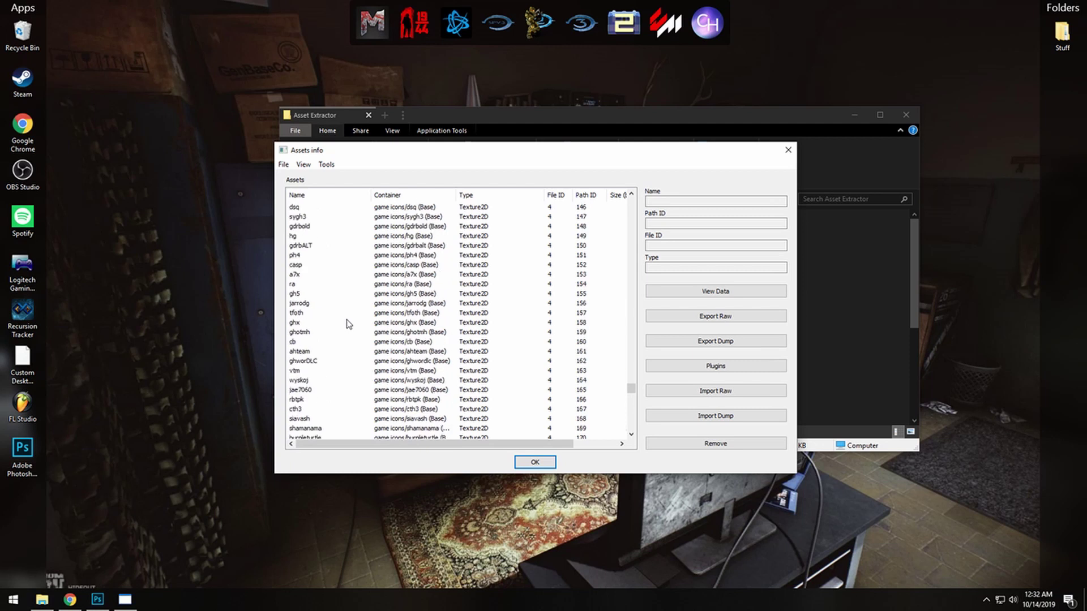
{"action": "scroll", "coordinate": [346, 337], "scroll_direction": "up", "scroll_amount": 20}
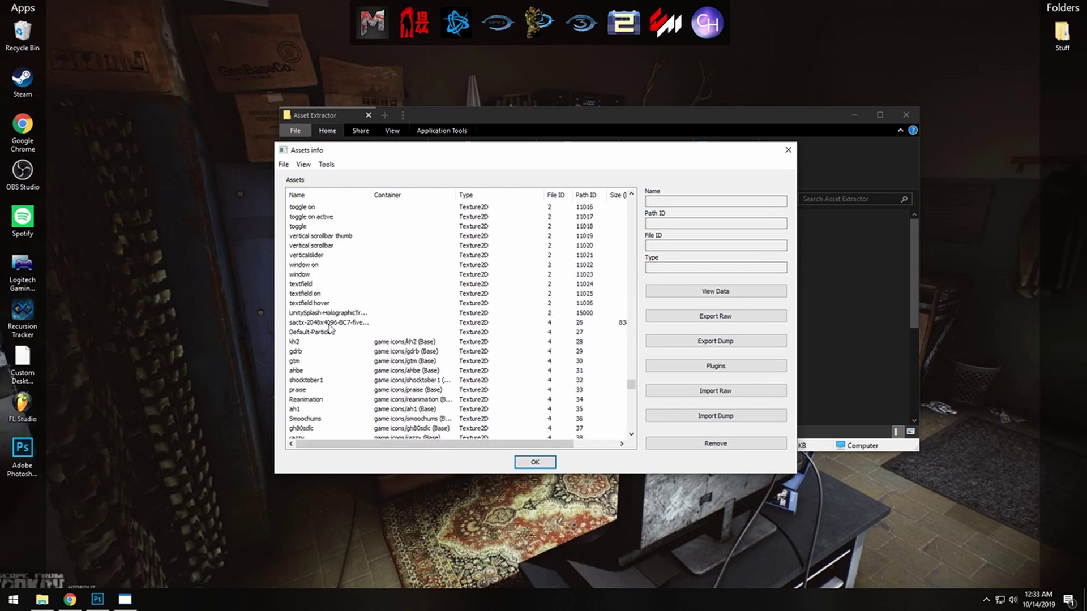
{"action": "left_click", "coordinate": [306, 322]}
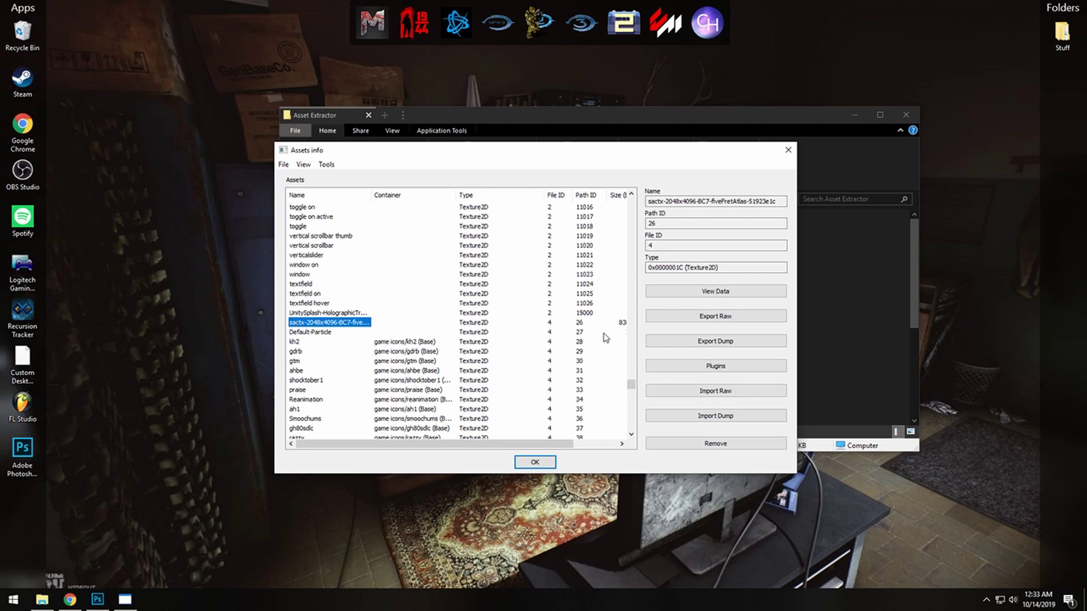
- Open the Edit Texture2D plugin for the fiveFretAtlas texture
{"action": "left_click", "coordinate": [733, 371]}
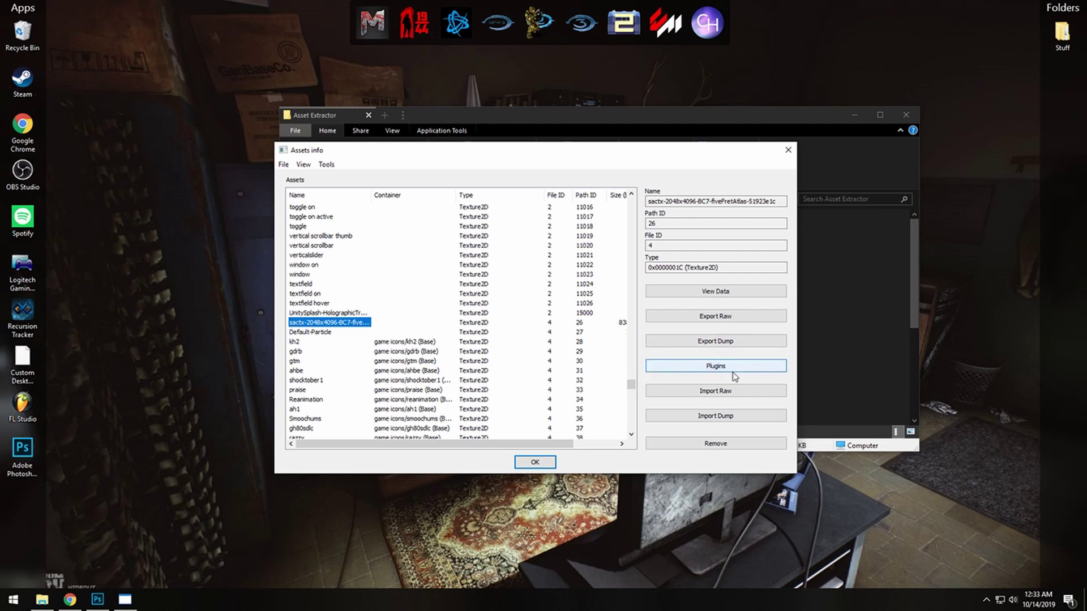
{"action": "left_click", "coordinate": [299, 213]}
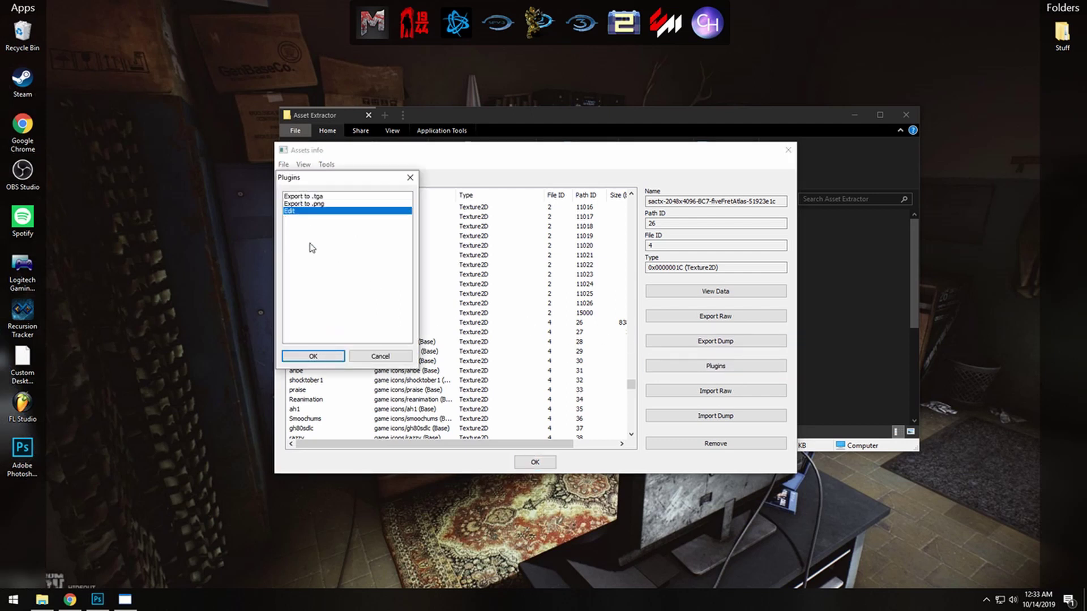
{"action": "left_click", "coordinate": [327, 360]}
- Load the Star Power Glow image from Textures\Modded Textures as the replacement
{"action": "left_click", "coordinate": [388, 382]}
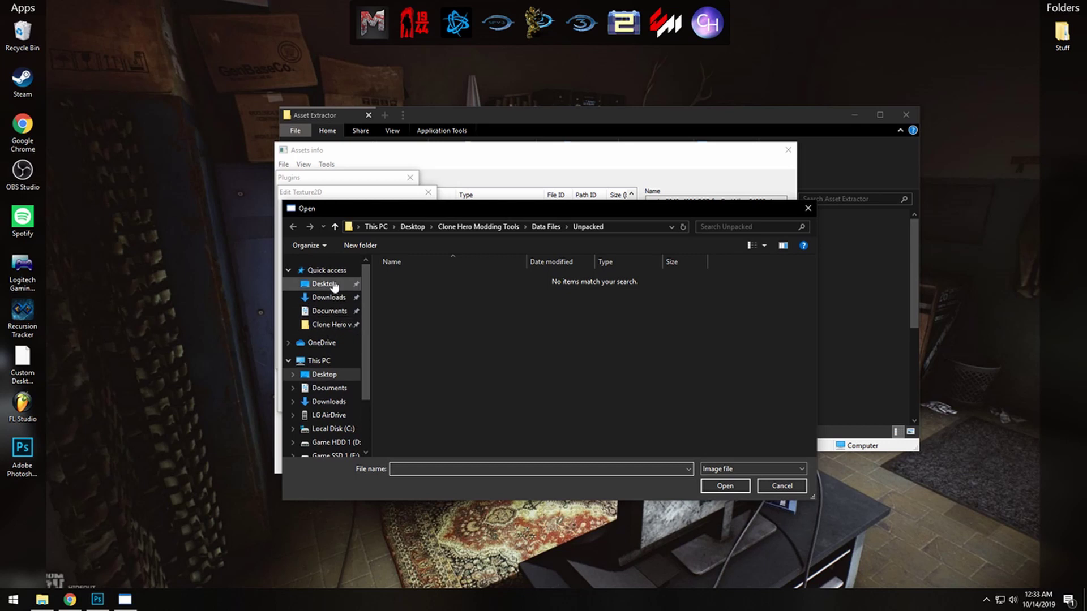
{"action": "left_click", "coordinate": [325, 284]}
{"action": "double_click", "coordinate": [418, 307]}
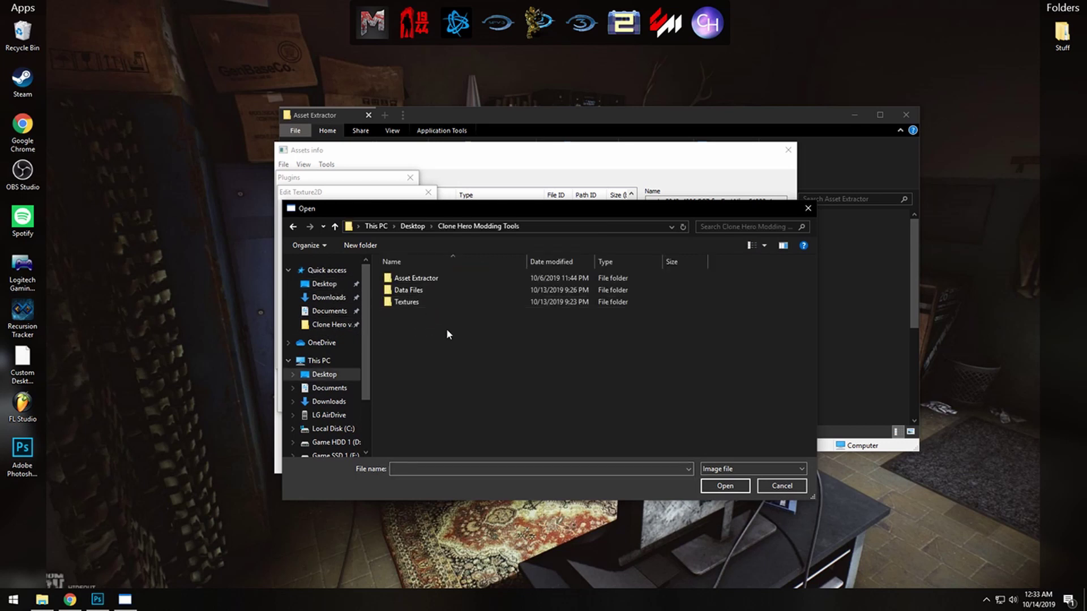
{"action": "double_click", "coordinate": [415, 305]}
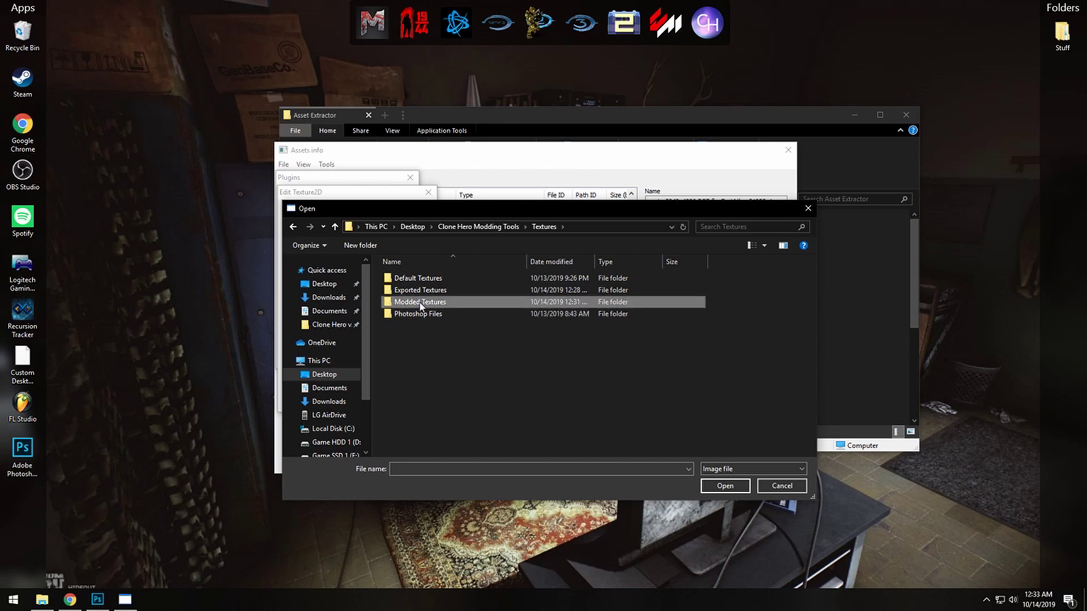
{"action": "double_click", "coordinate": [421, 306]}
{"action": "left_click", "coordinate": [409, 284]}
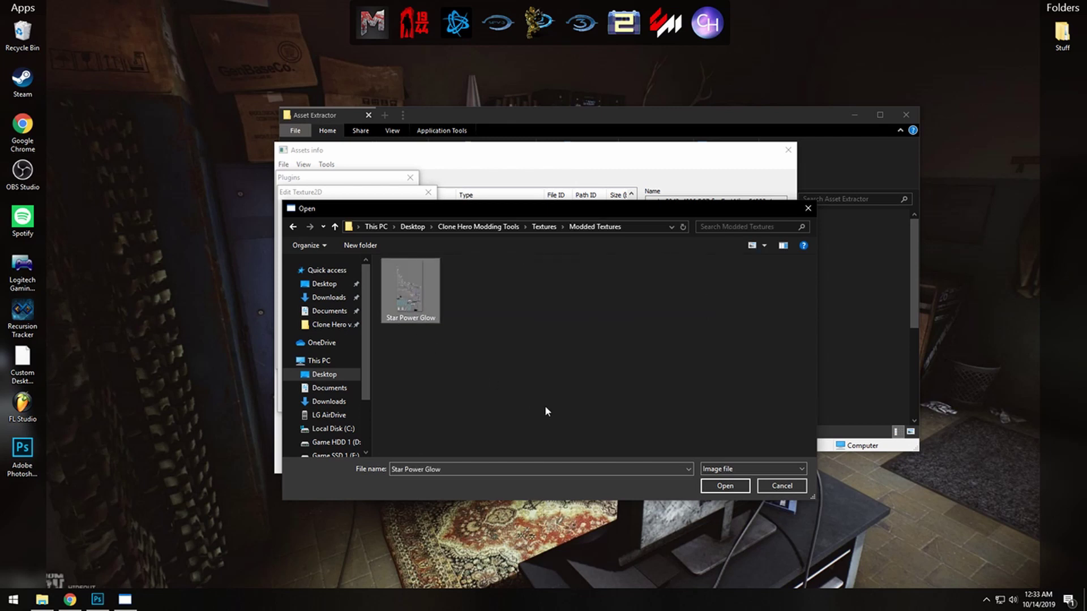
- Apply the Star Power Glow image to fiveFretAtlas at Basic (multithread) quality and close the editing dialogs
{"action": "left_click", "coordinate": [725, 487]}
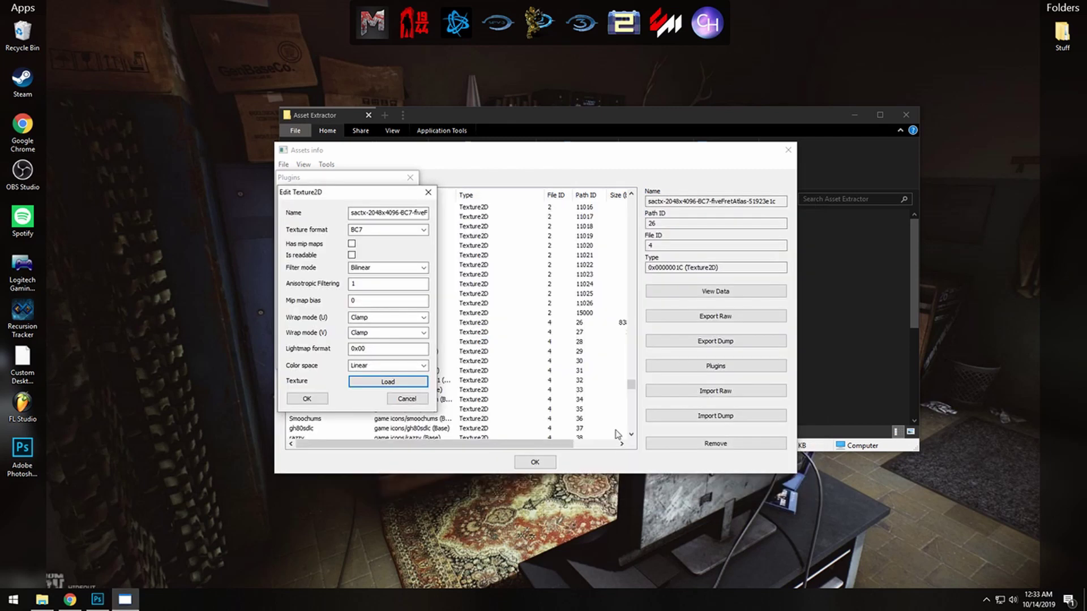
{"action": "left_click", "coordinate": [317, 400]}
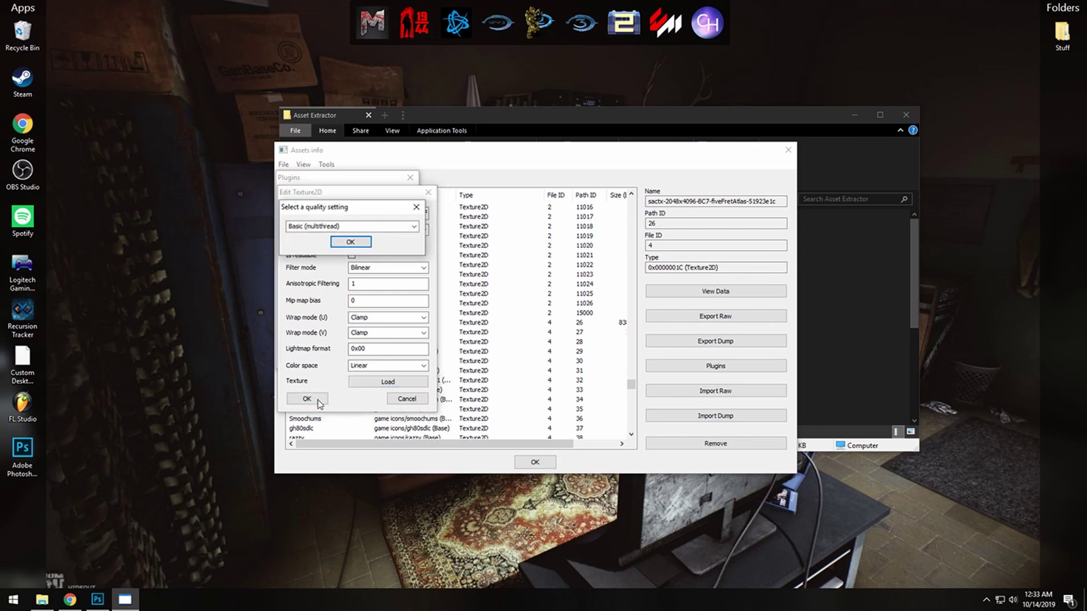
{"action": "left_click", "coordinate": [351, 243]}
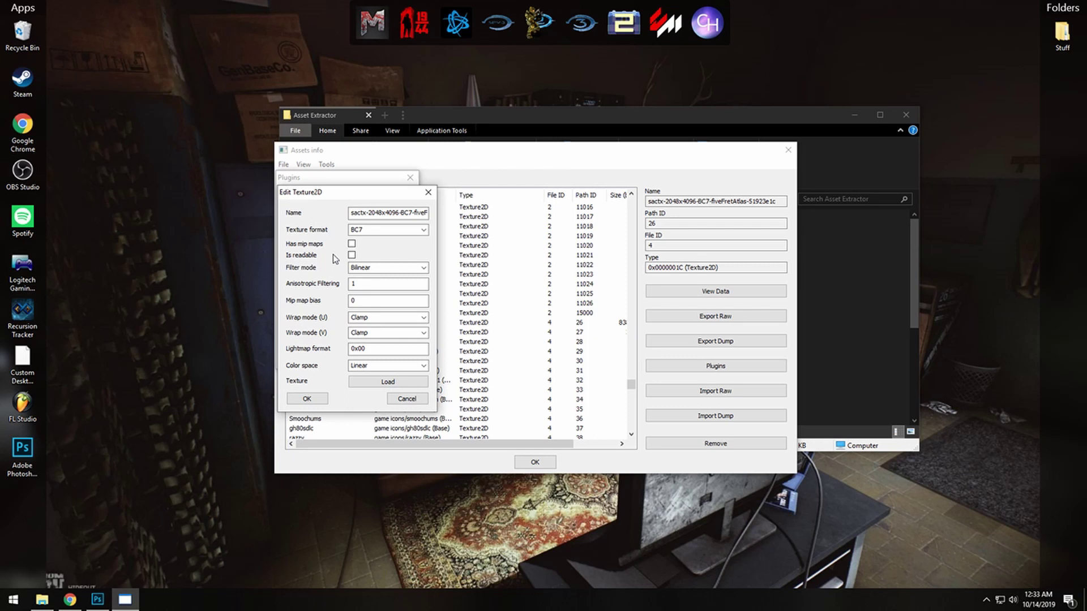
{"action": "key", "text": "Escape"}
{"action": "key", "text": "Escape"}
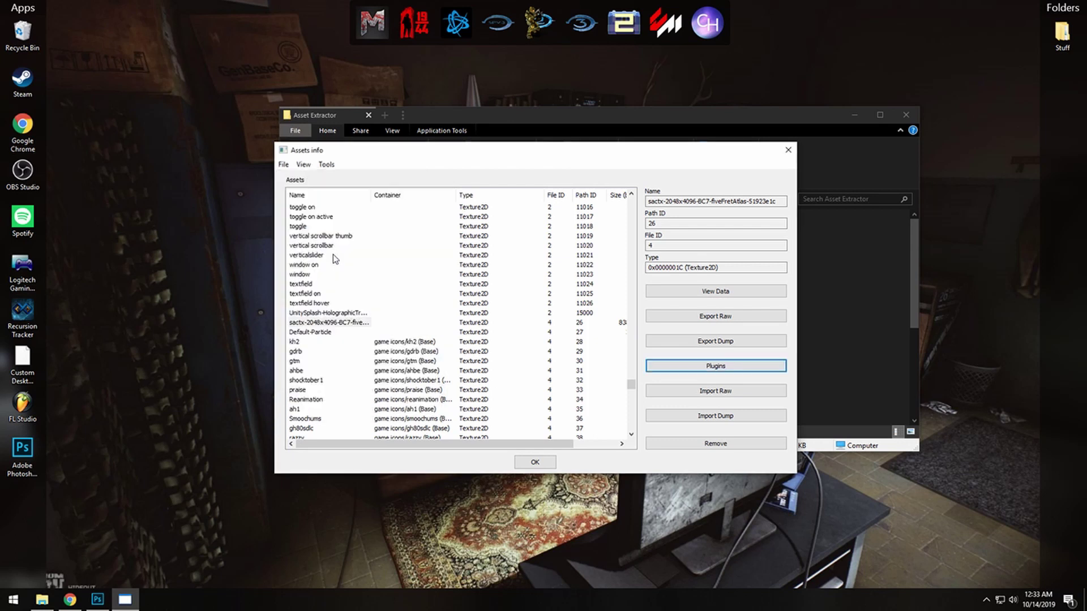
- Save the texture replacement in the Assets info list and close it
{"action": "left_click", "coordinate": [283, 165]}
{"action": "left_click", "coordinate": [309, 191]}
{"action": "left_click", "coordinate": [788, 150]}
- Try saving the bundle over data.unity3d in Clone Hero_Data, then dismiss the same-file error
{"action": "left_click", "coordinate": [454, 238]}
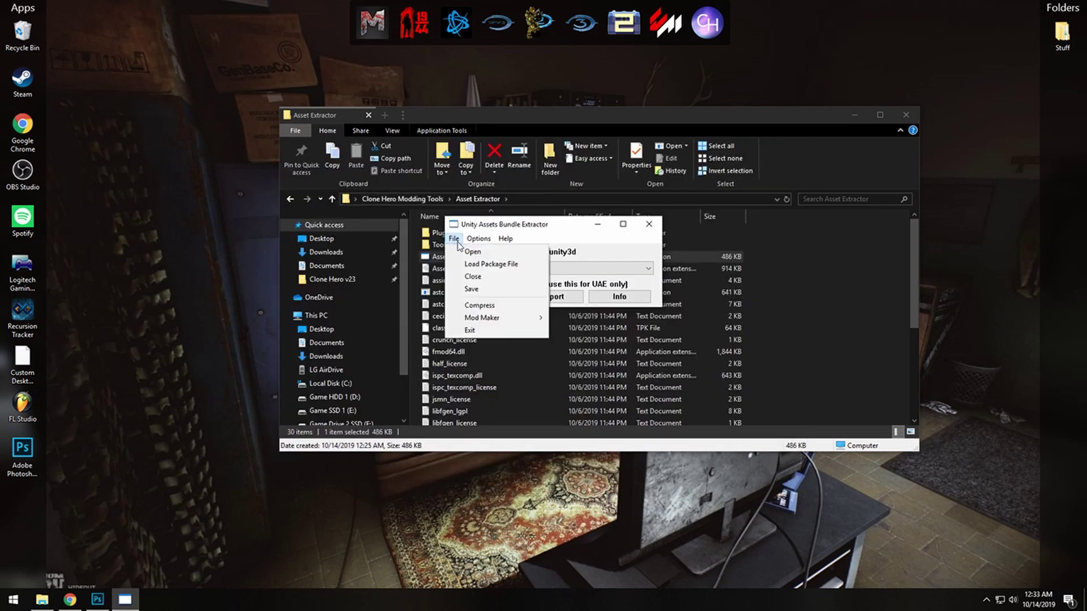
{"action": "left_click", "coordinate": [473, 289]}
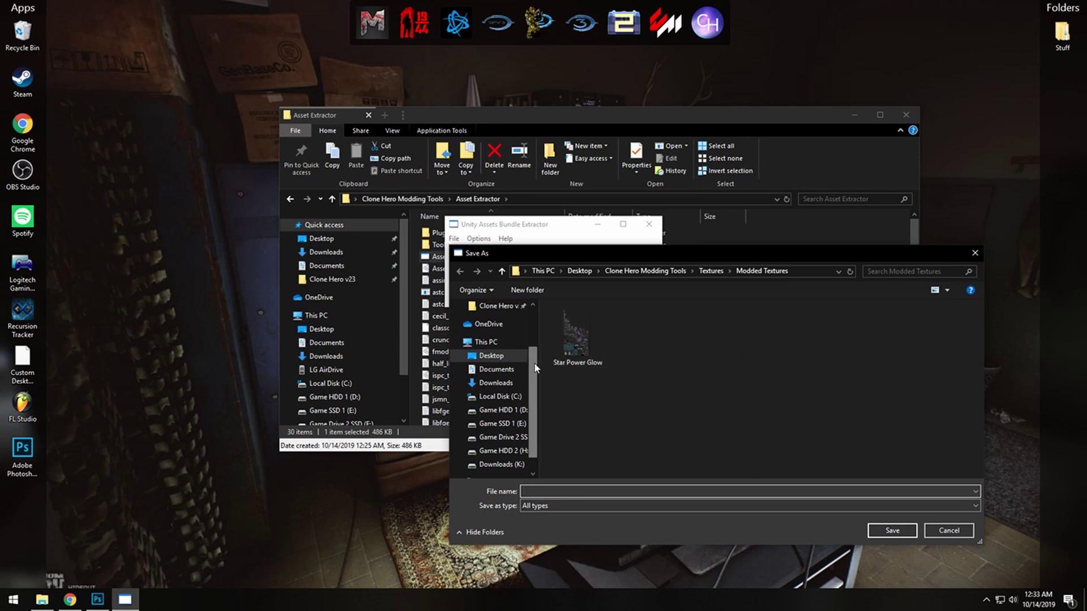
{"action": "left_click", "coordinate": [496, 346]}
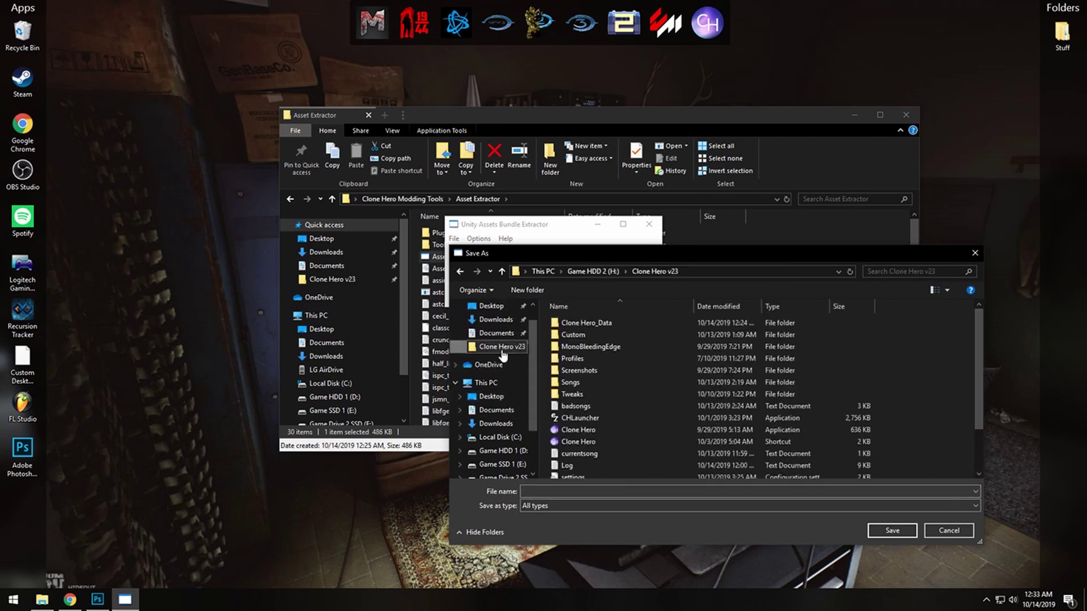
{"action": "double_click", "coordinate": [589, 323]}
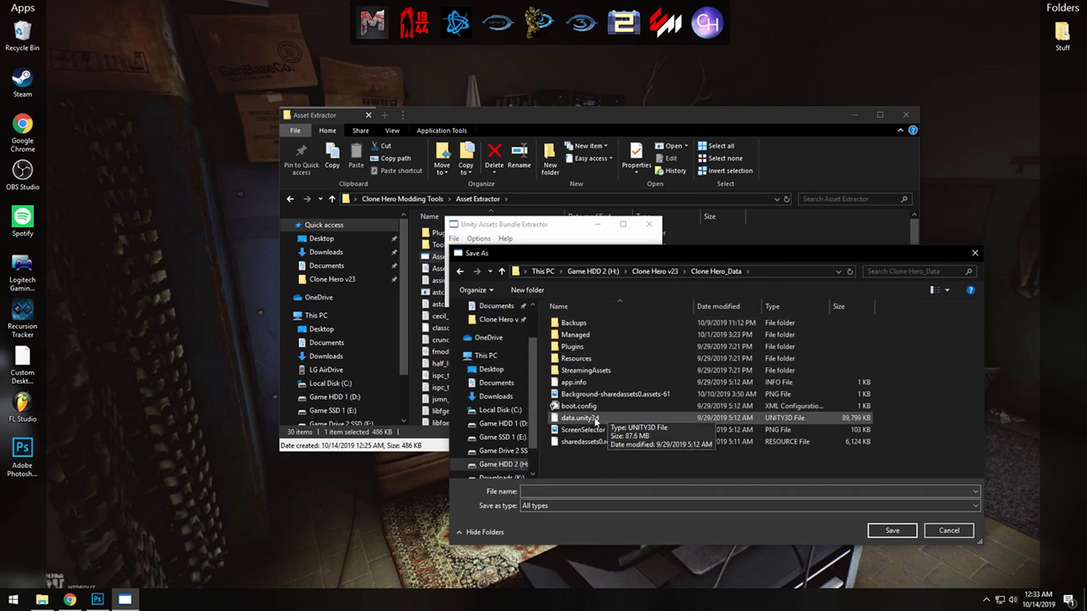
{"action": "left_click", "coordinate": [589, 420]}
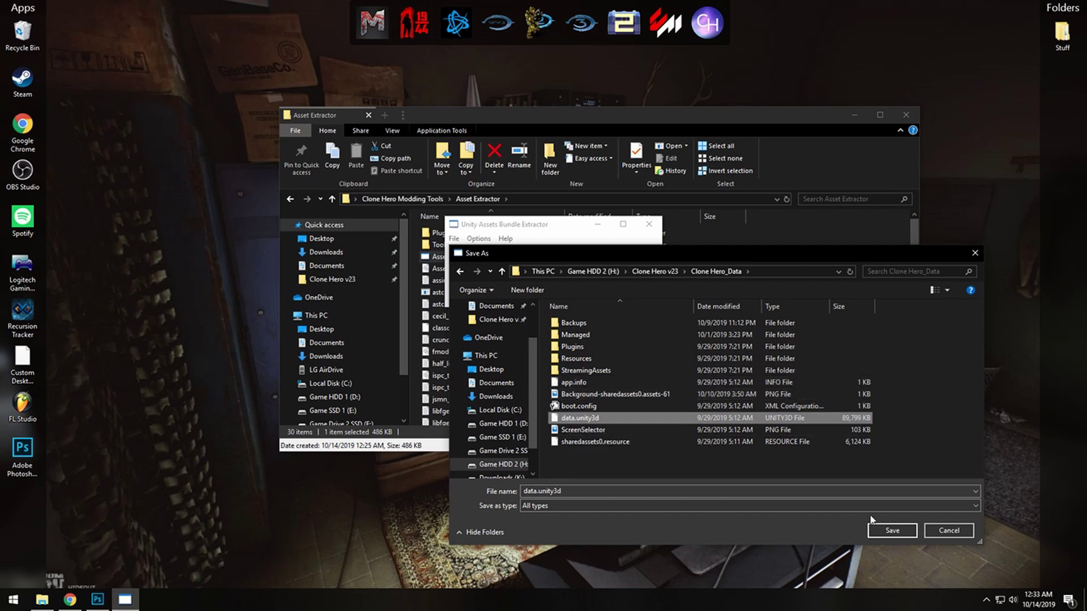
{"action": "left_click", "coordinate": [886, 536]}
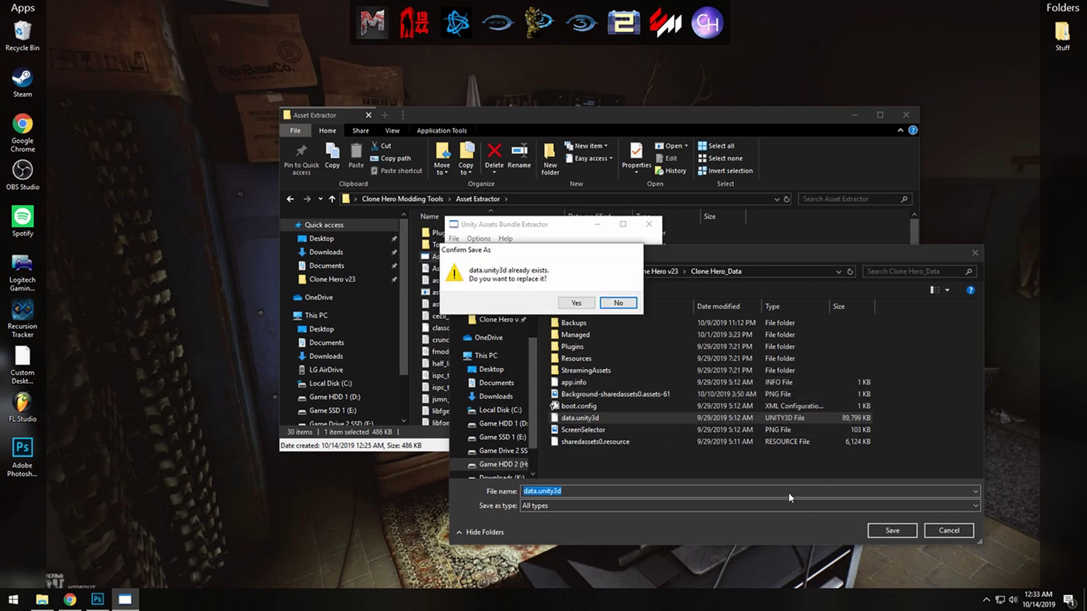
{"action": "left_click", "coordinate": [589, 305]}
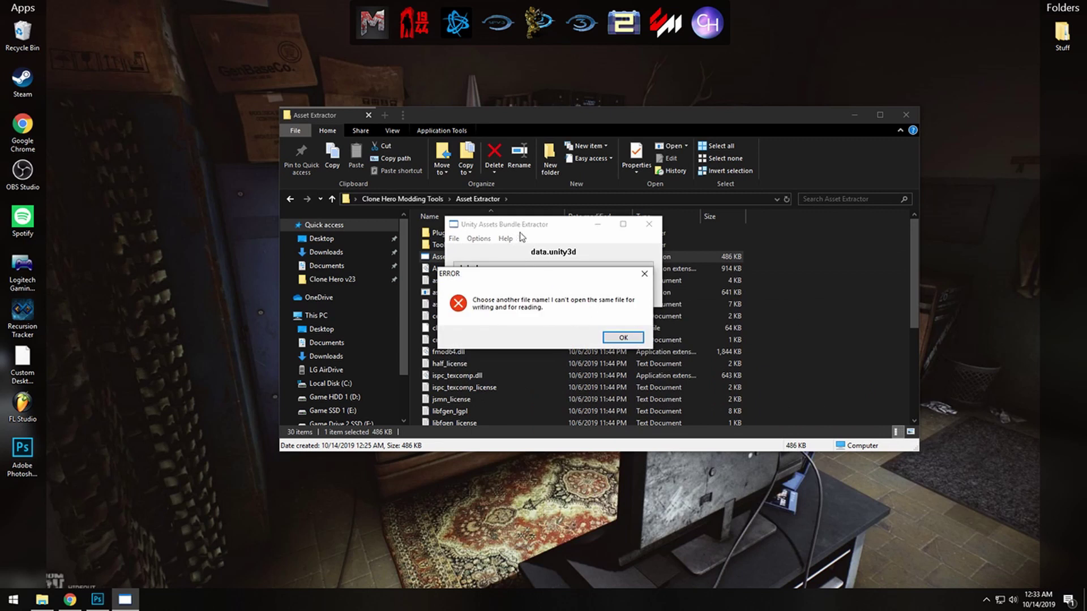
{"action": "left_click", "coordinate": [623, 338]}
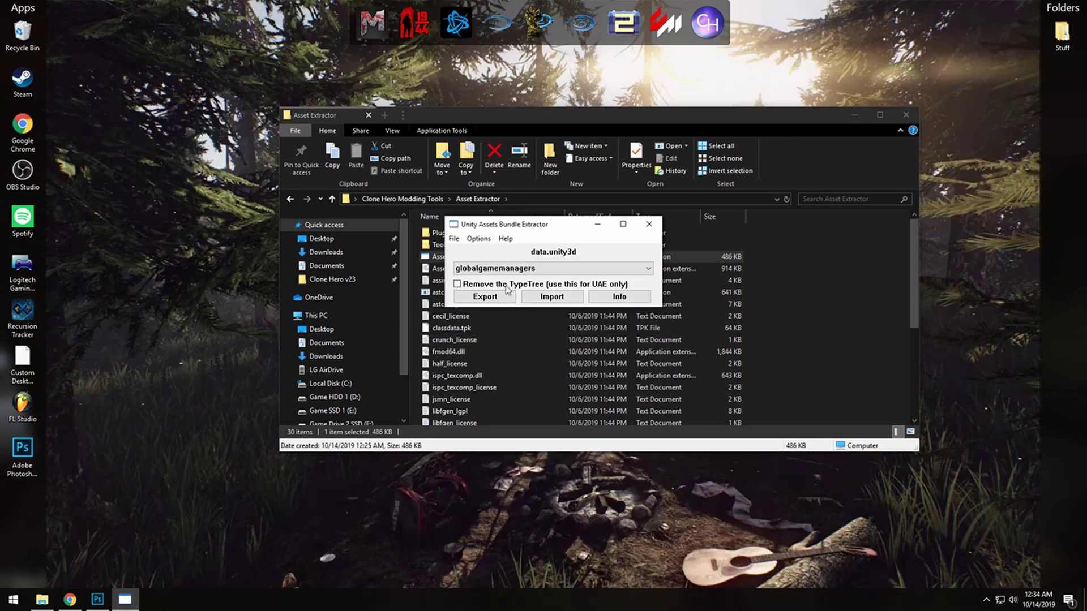
- Save the modified bundle as data2.unity3d in the Clone Hero_Data folder
{"action": "left_click", "coordinate": [453, 239]}
{"action": "left_click", "coordinate": [480, 289]}
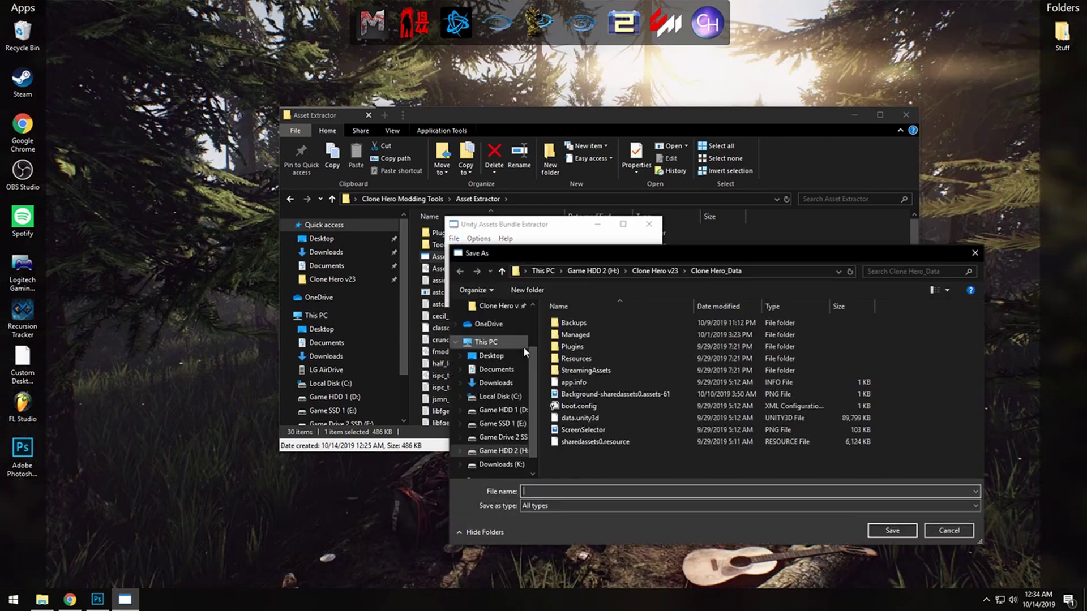
{"action": "left_click", "coordinate": [583, 418]}
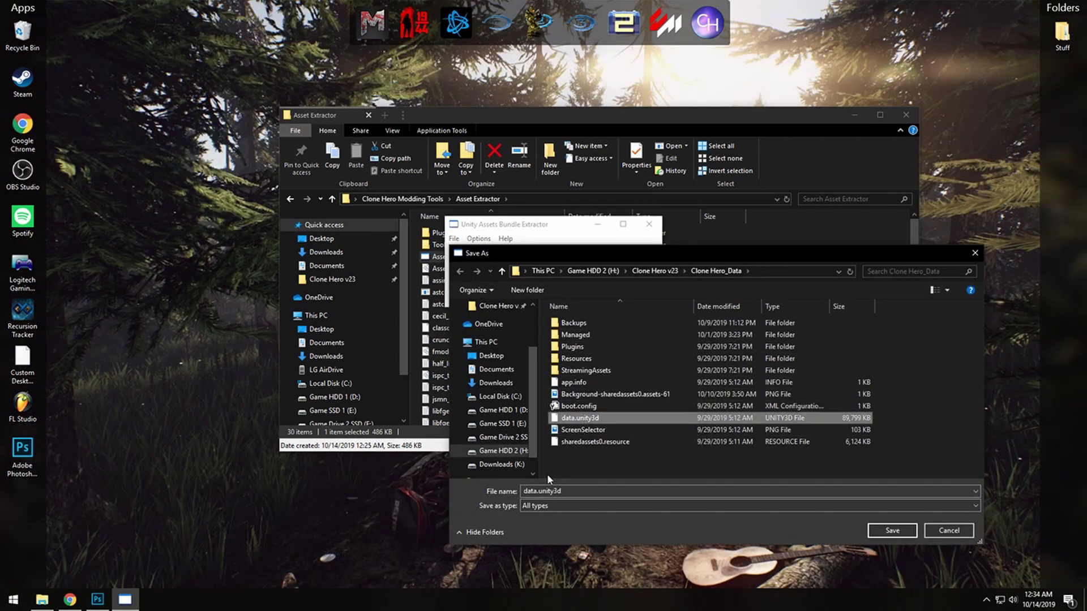
{"action": "left_click", "coordinate": [536, 490]}
{"action": "left_click", "coordinate": [538, 491]}
{"action": "type", "text": "2"}
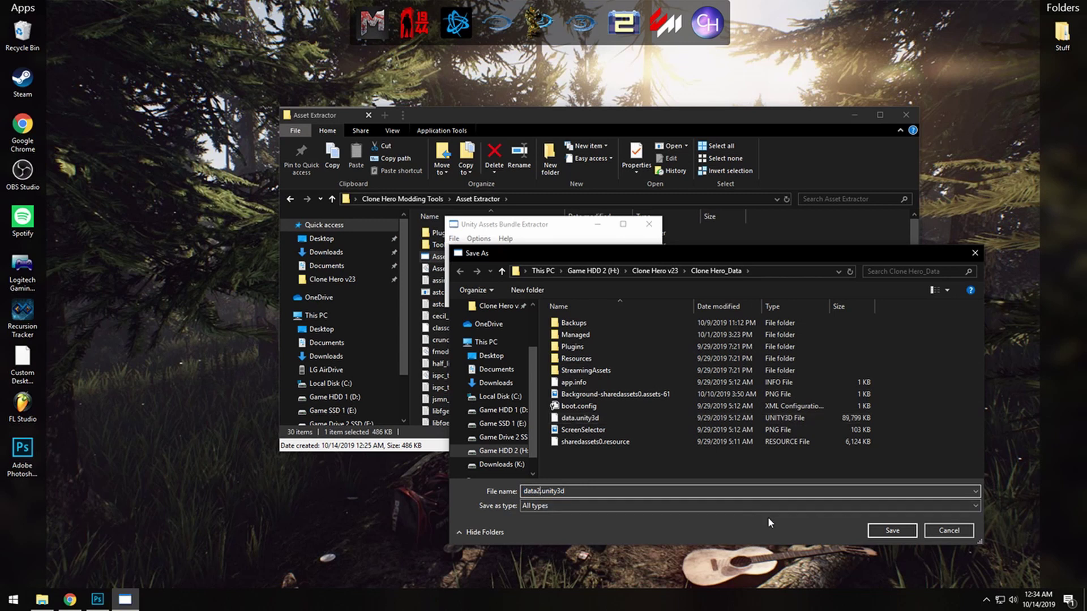
{"action": "left_click", "coordinate": [891, 531]}
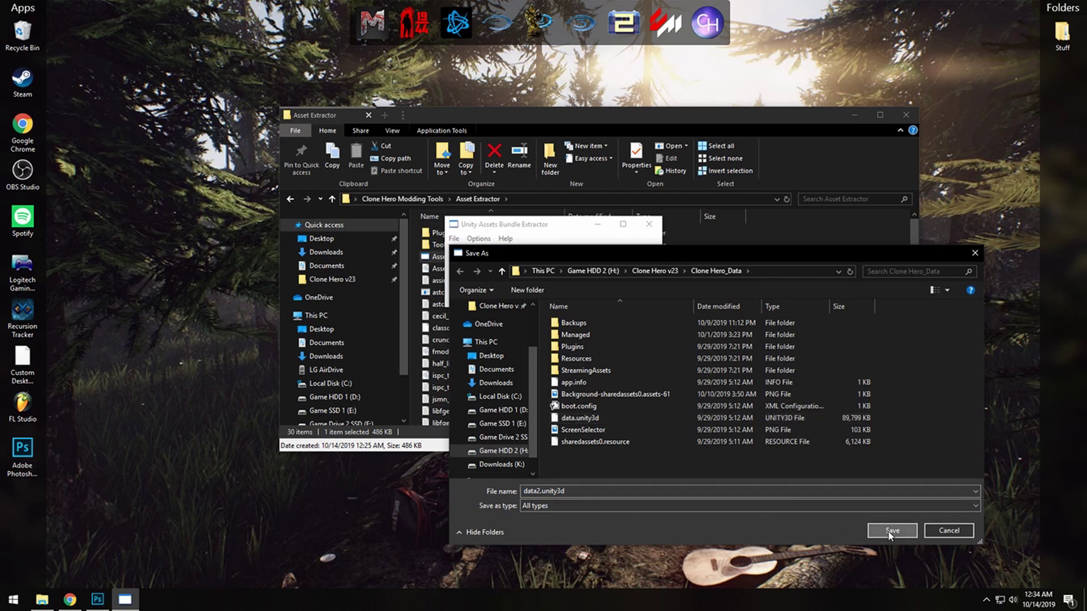
- Close the extractor, open Clone Hero v23 > Clone Hero_Data, and check the existing Backups folder
{"action": "left_click", "coordinate": [648, 226]}
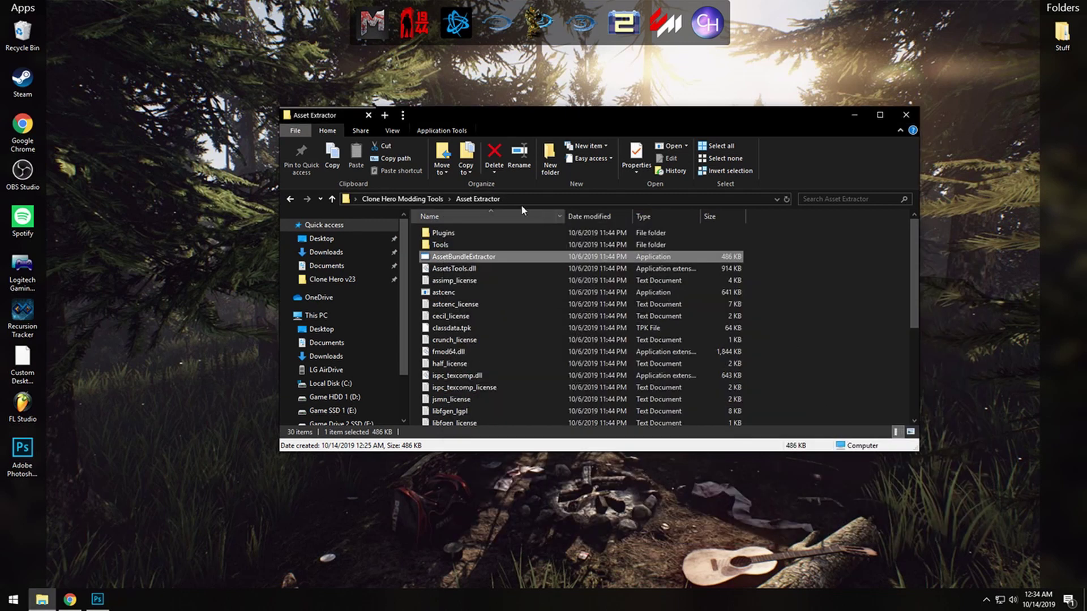
{"action": "left_click", "coordinate": [357, 279]}
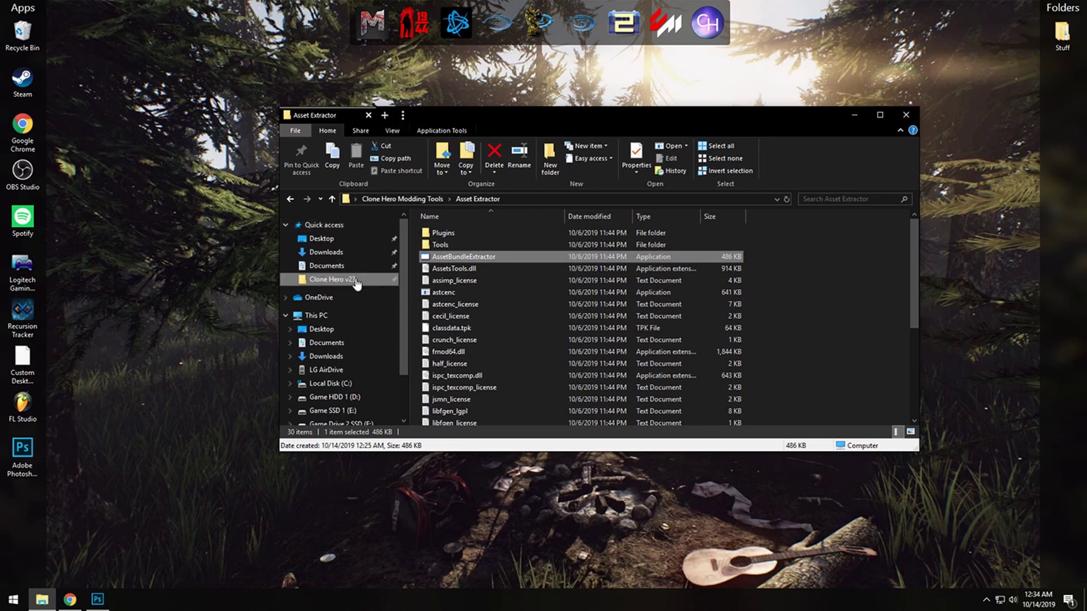
{"action": "double_click", "coordinate": [475, 234]}
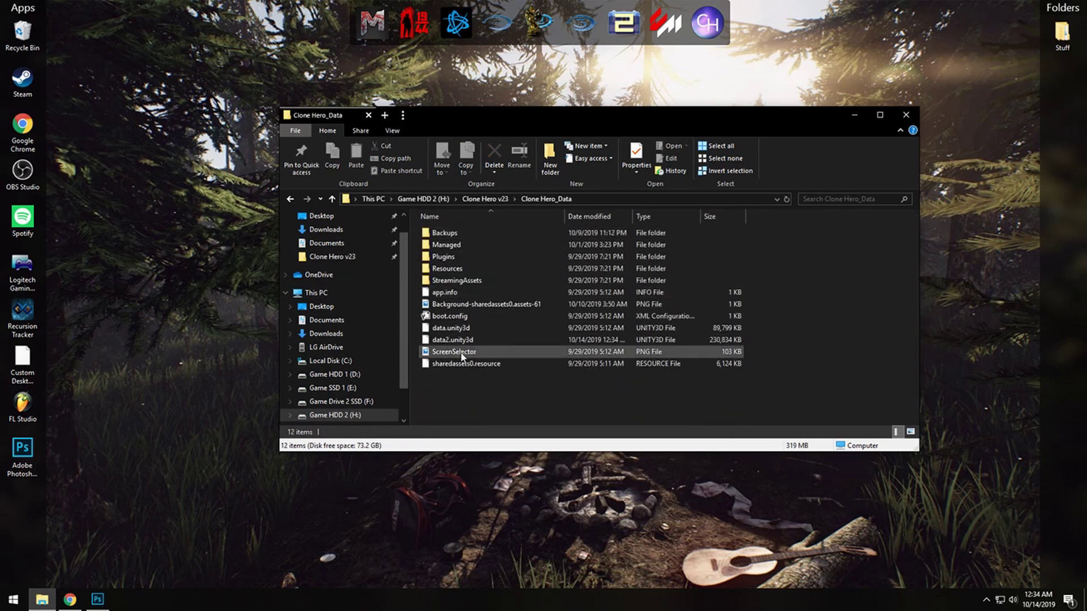
{"action": "left_click", "coordinate": [453, 328]}
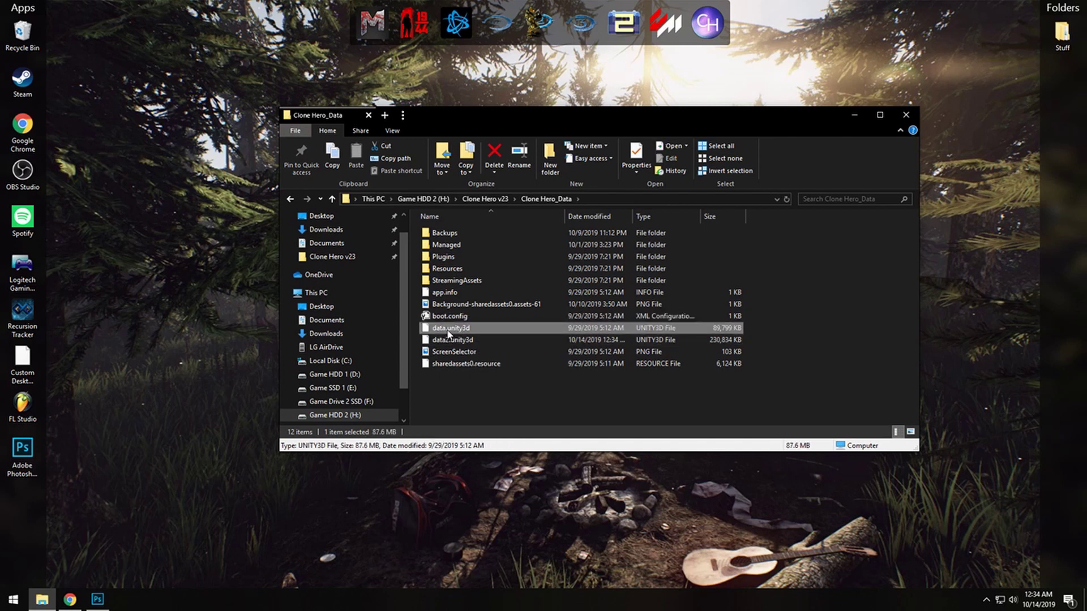
{"action": "double_click", "coordinate": [445, 232]}
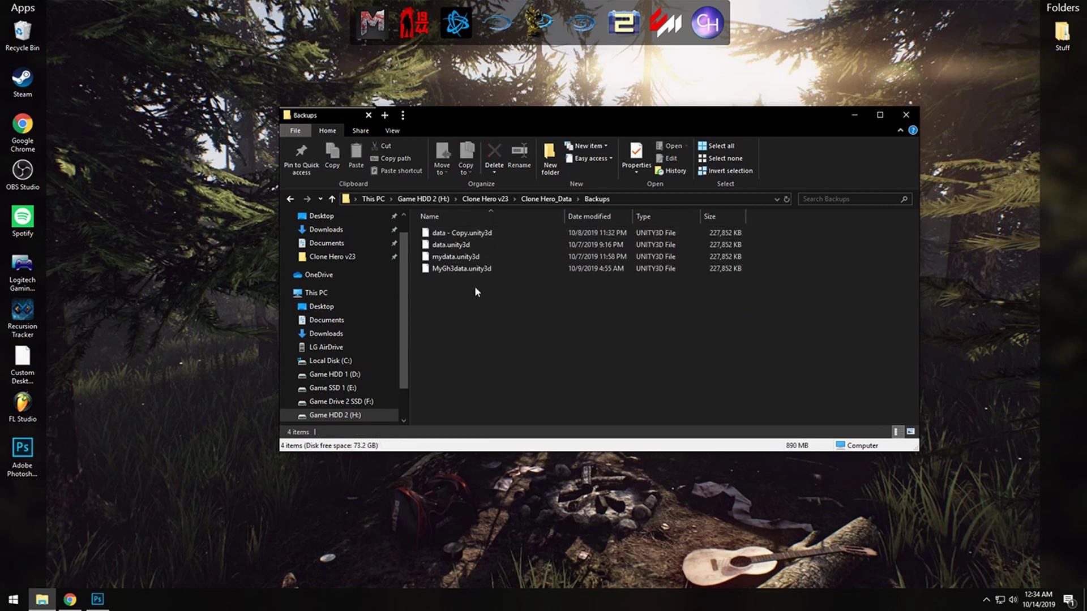
{"action": "left_click", "coordinate": [547, 198]}
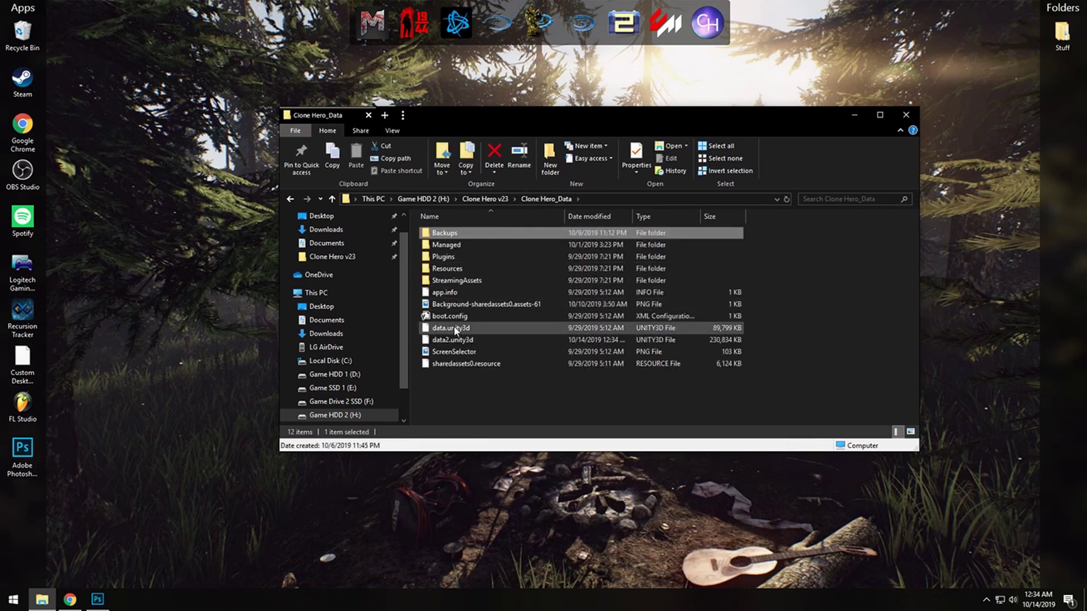
{"action": "left_click", "coordinate": [454, 328]}
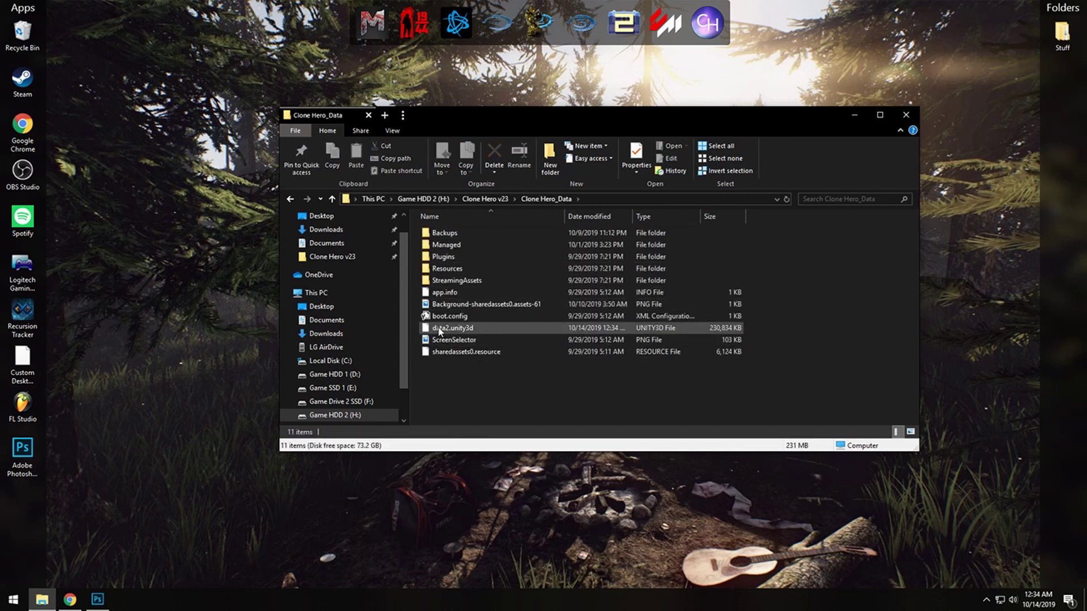
- Delete the original data.unity3d and rename data2.unity3d to data.unity3d
{"action": "right_click", "coordinate": [440, 328]}
{"action": "left_click", "coordinate": [494, 563]}
{"action": "key", "text": "F2"}
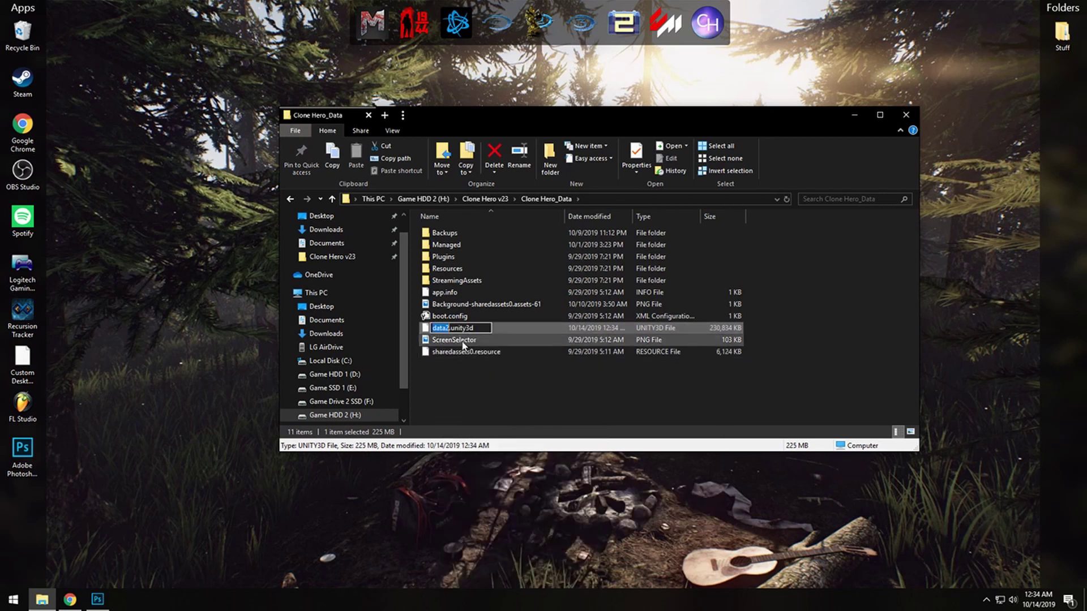
{"action": "left_click", "coordinate": [494, 395]}
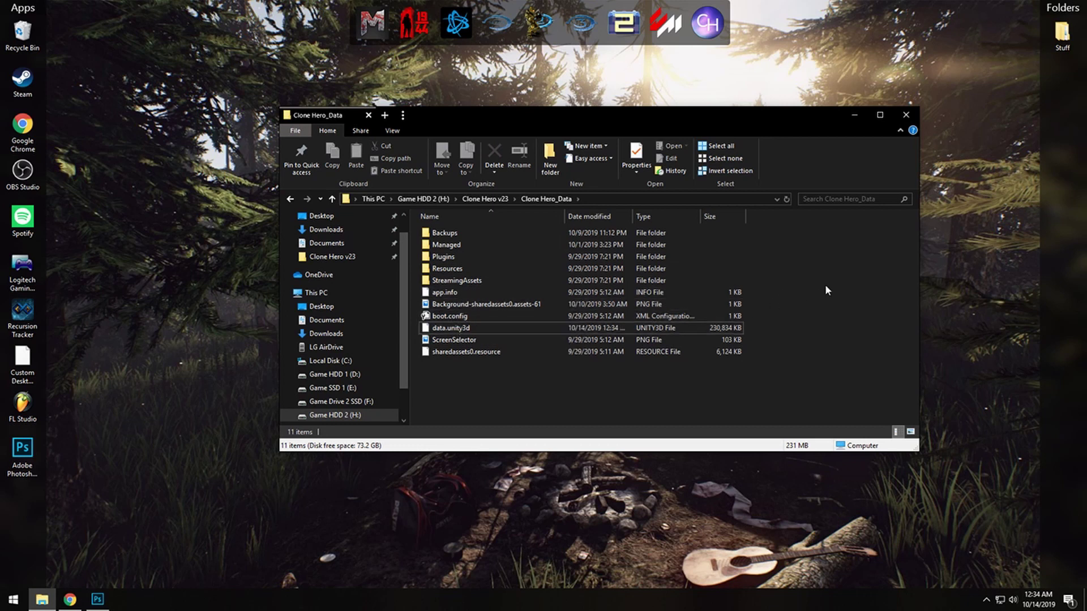
- Launch Clone Hero, choose a profile, and start a Quickplay song to test the glow texture
{"action": "left_click", "coordinate": [709, 48]}
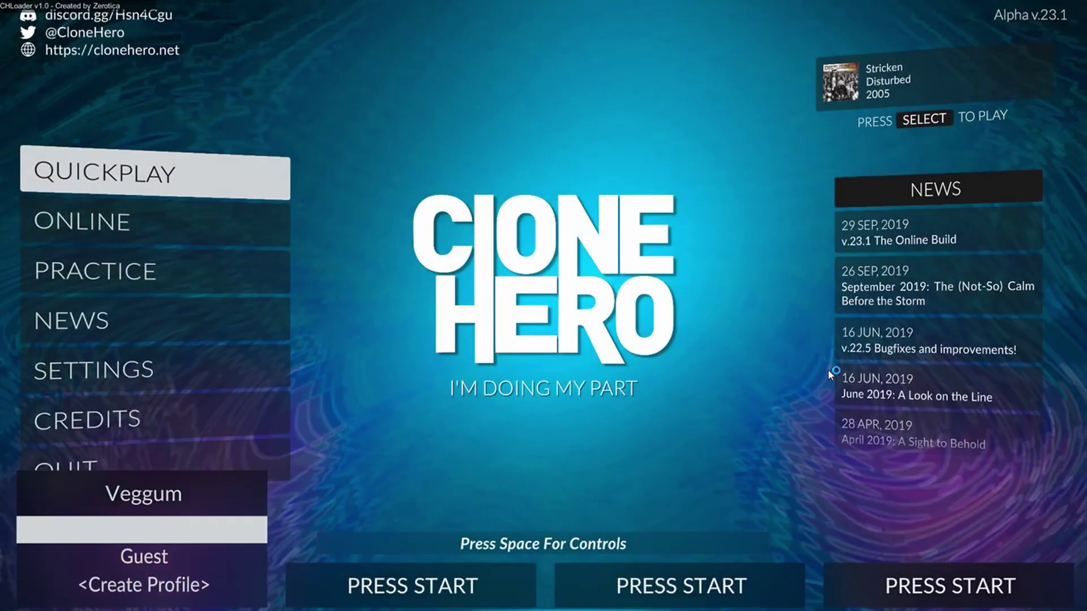
{"action": "key", "text": "Return"}
{"action": "key", "text": "Return"}
{"action": "key", "text": "Return"}
{"action": "key", "text": "Return"}
{"action": "key", "text": "Return"}
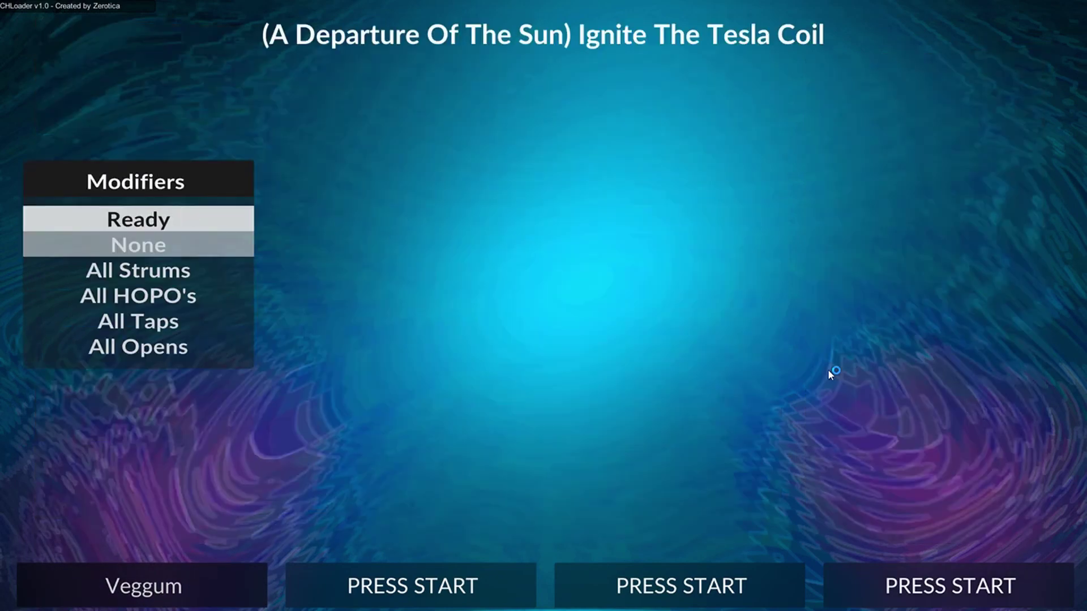
{"action": "key", "text": "Return"}
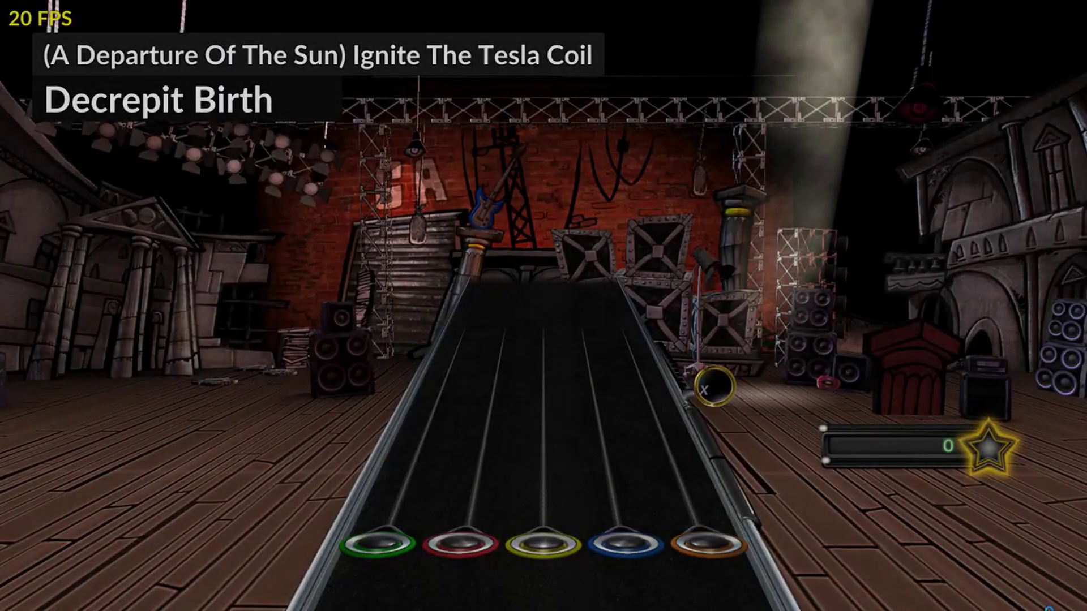